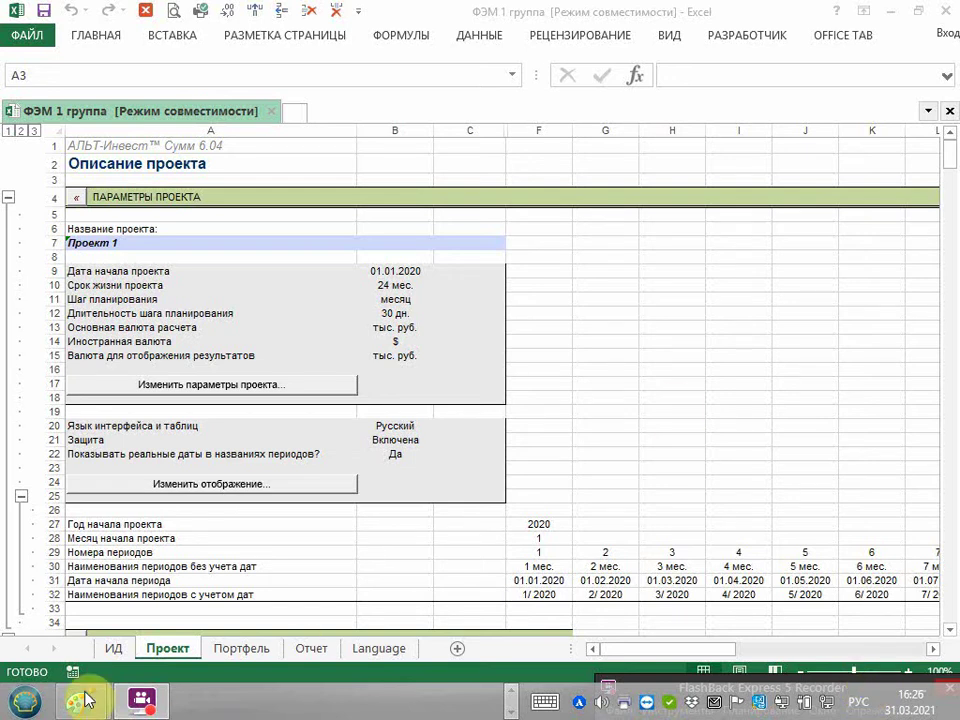
On the Проект sheet, bring up Бюджетная эффективность to review budget-level tax shares and the 13% income tax.
left_click(945, 160)
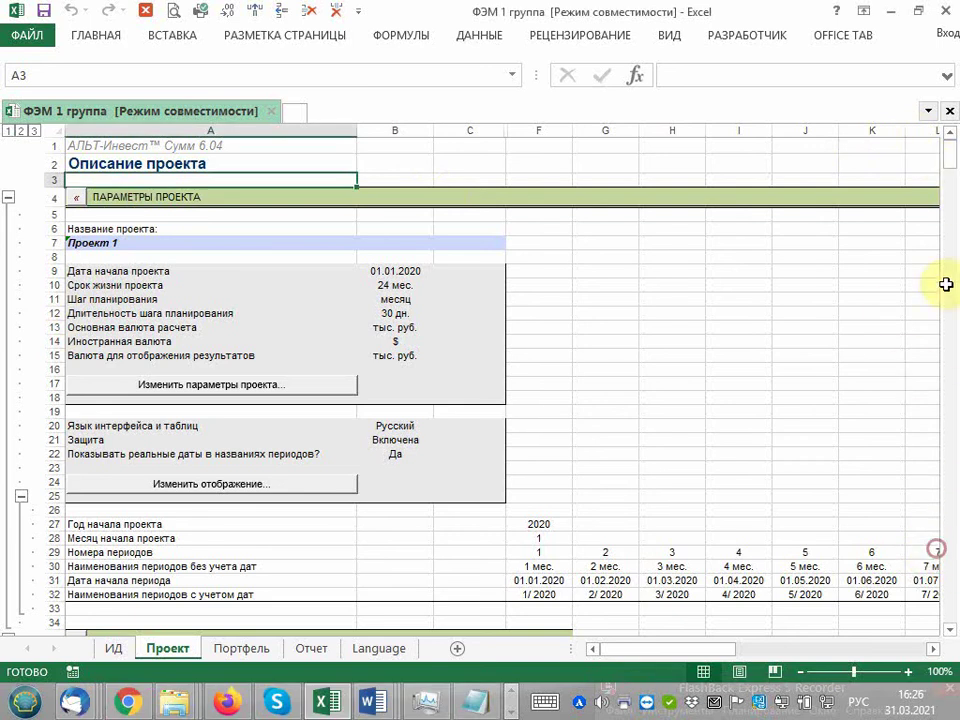
left_click_drag(947, 172, 952, 598)
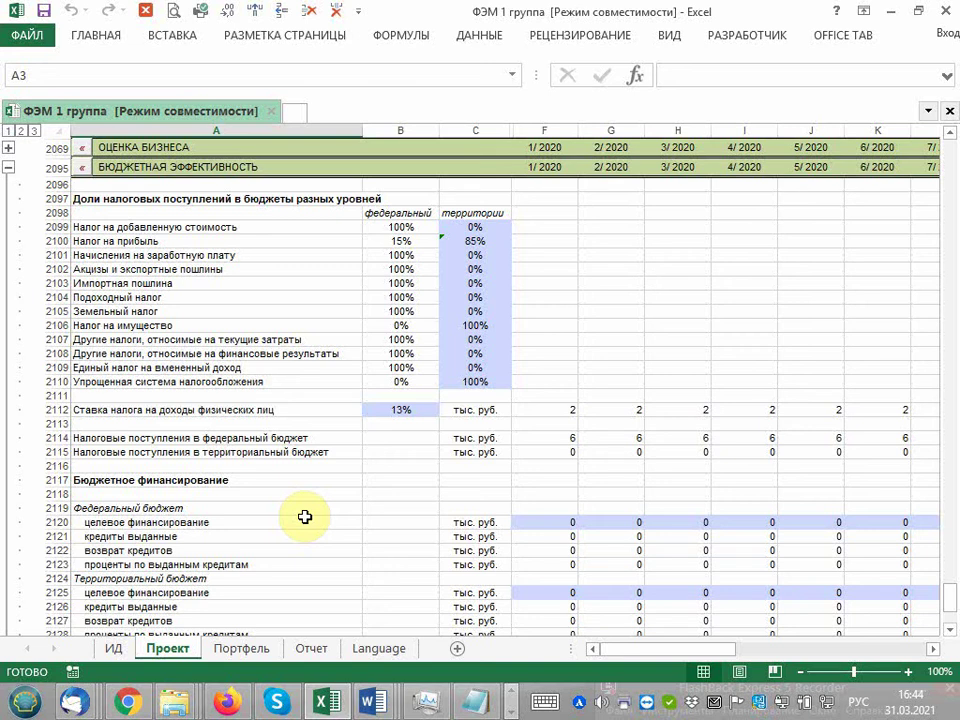
scroll(290, 393, "down", 2)
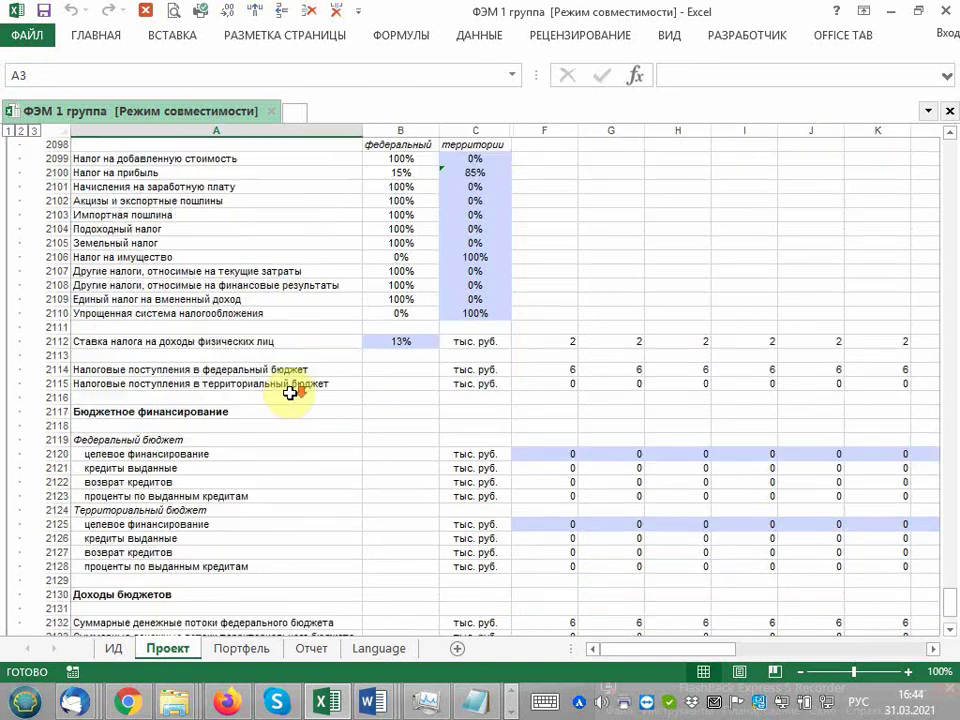
scroll(290, 393, "down", 4)
scroll(290, 393, "down", 4)
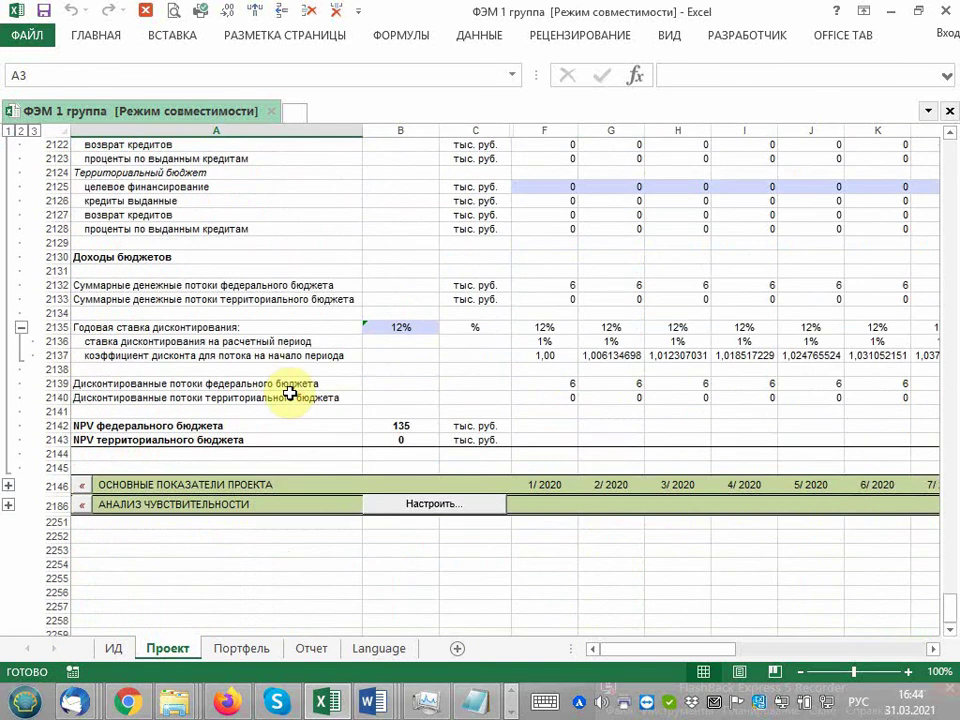
scroll(290, 393, "up", 6)
scroll(290, 393, "up", 5)
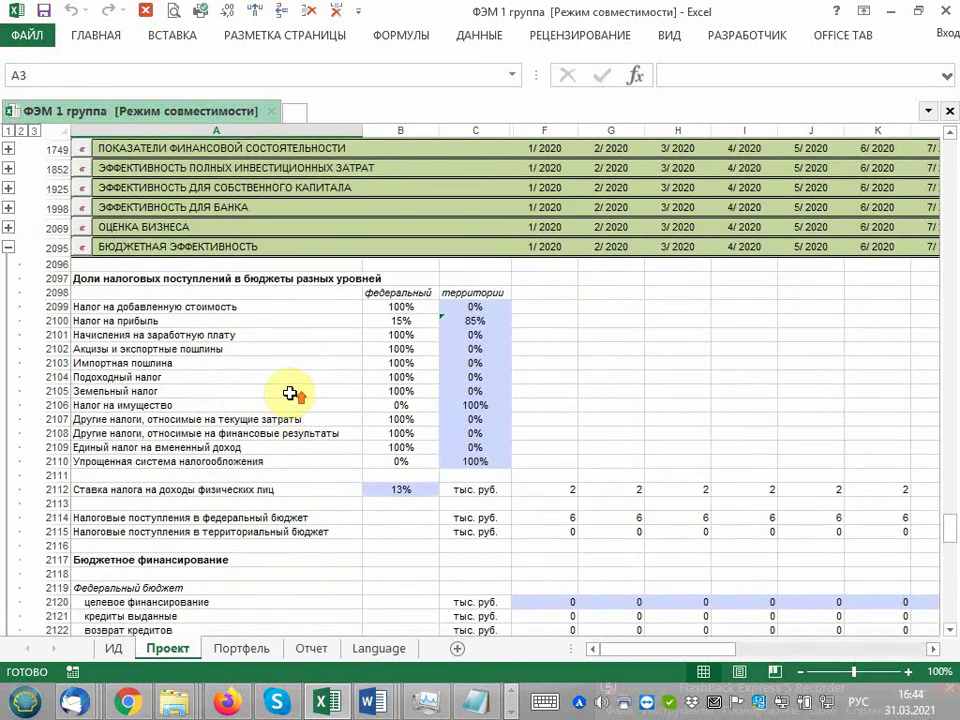
scroll(290, 393, "up", 3)
scroll(300, 390, "up", 4)
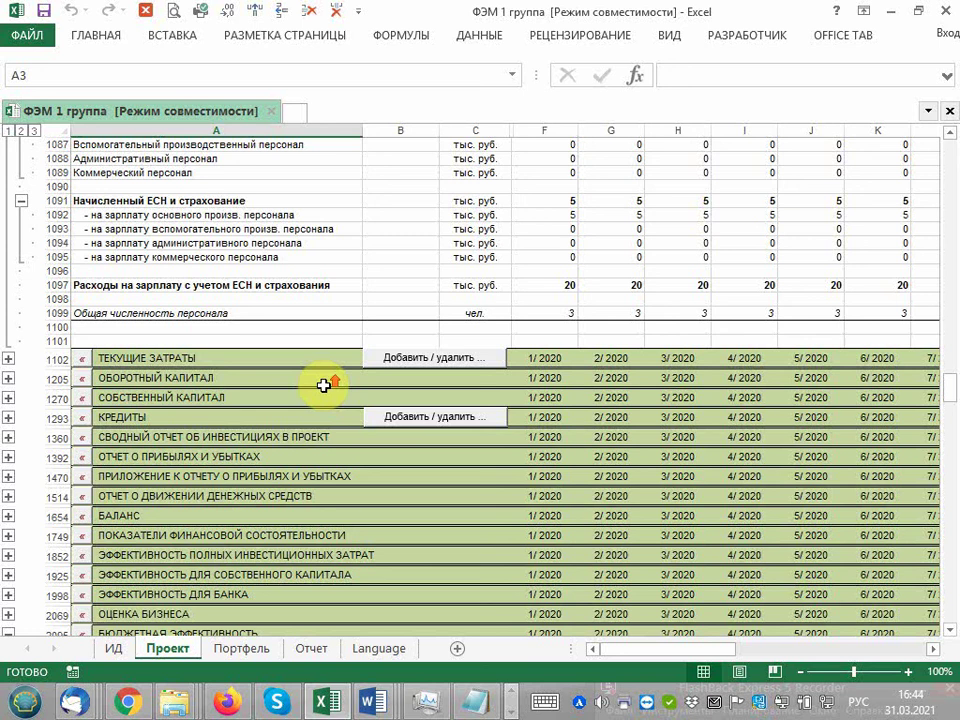
left_click(126, 648)
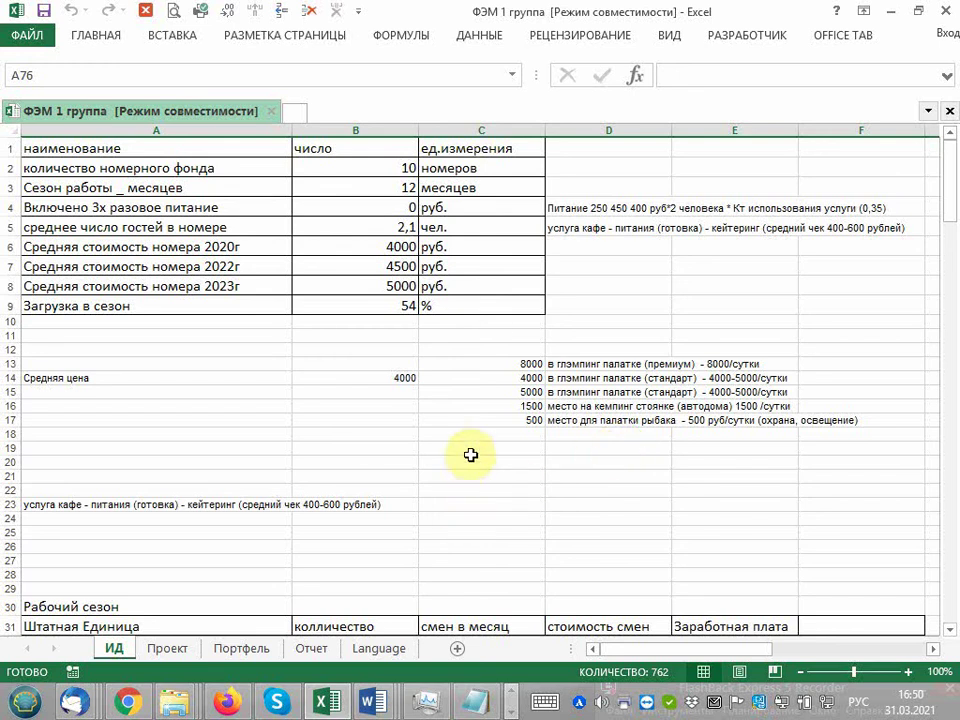
scroll(470, 455, "down", 2)
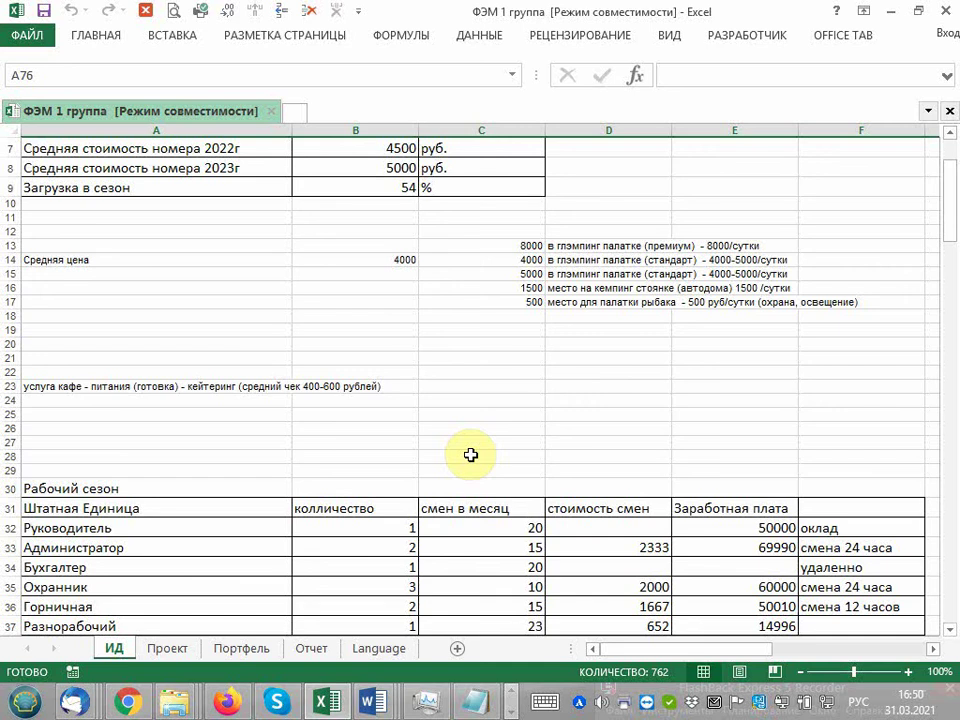
scroll(470, 455, "down", 2)
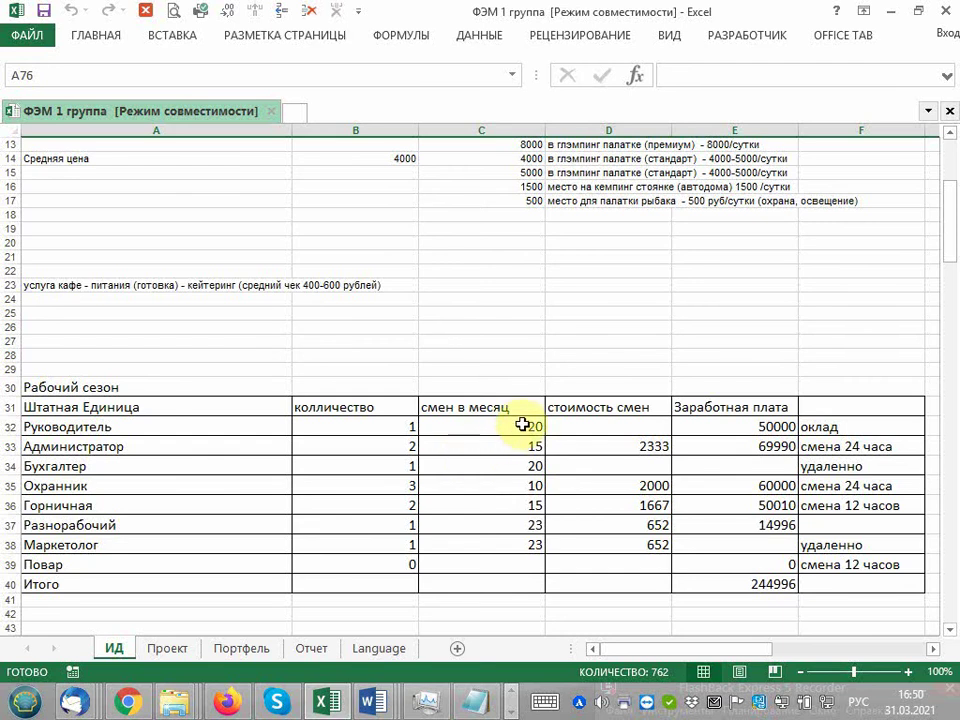
left_click(505, 430)
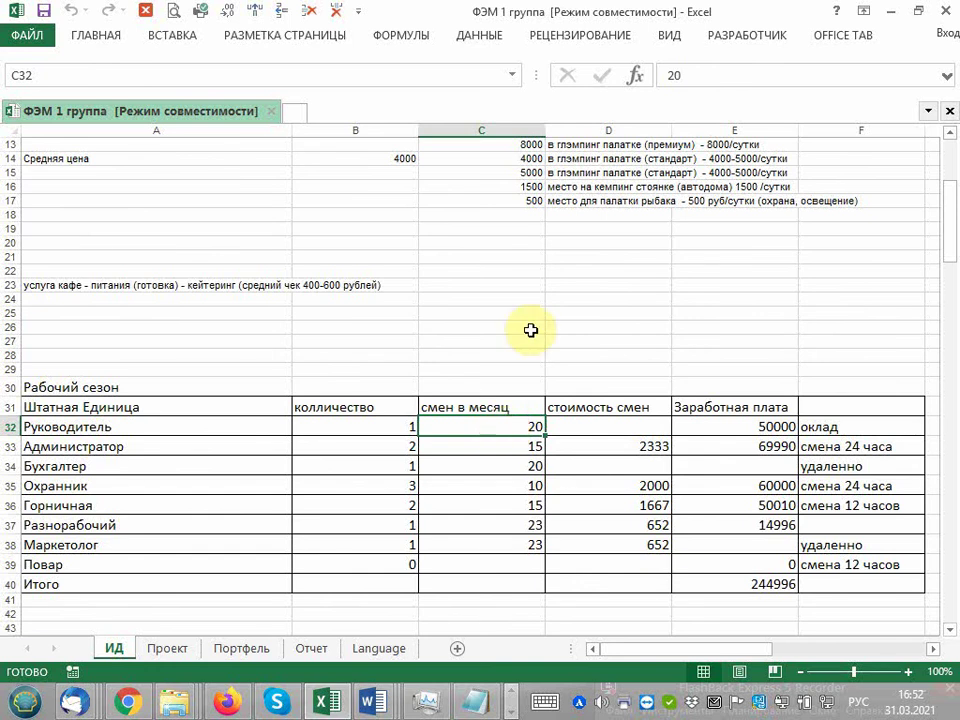
scroll(610, 435, "down", 1)
scroll(610, 435, "down", 3)
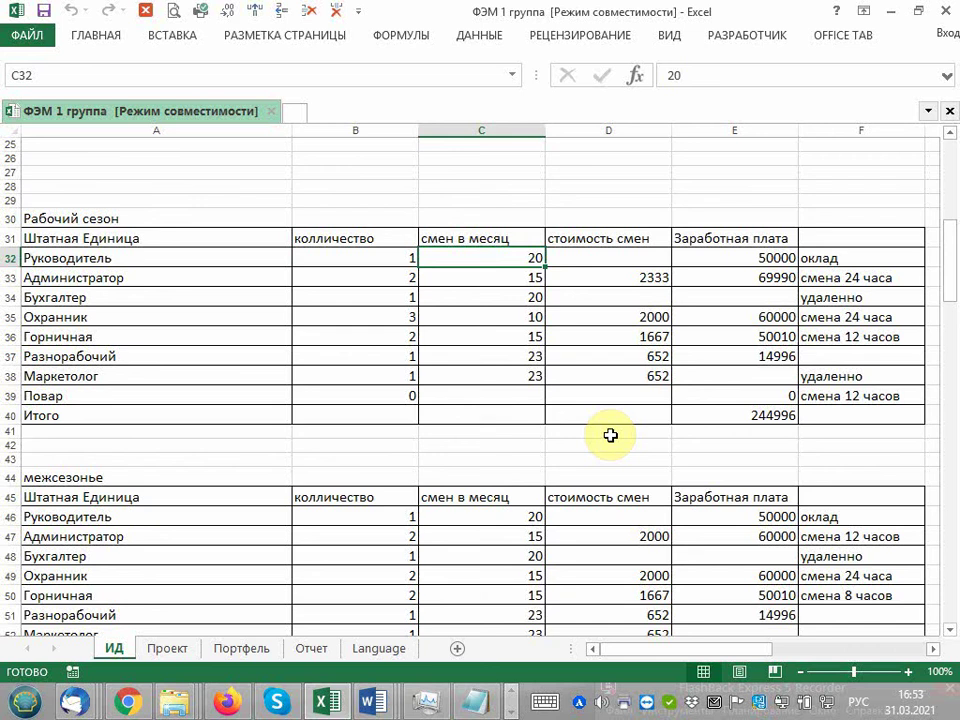
scroll(610, 435, "down", 1)
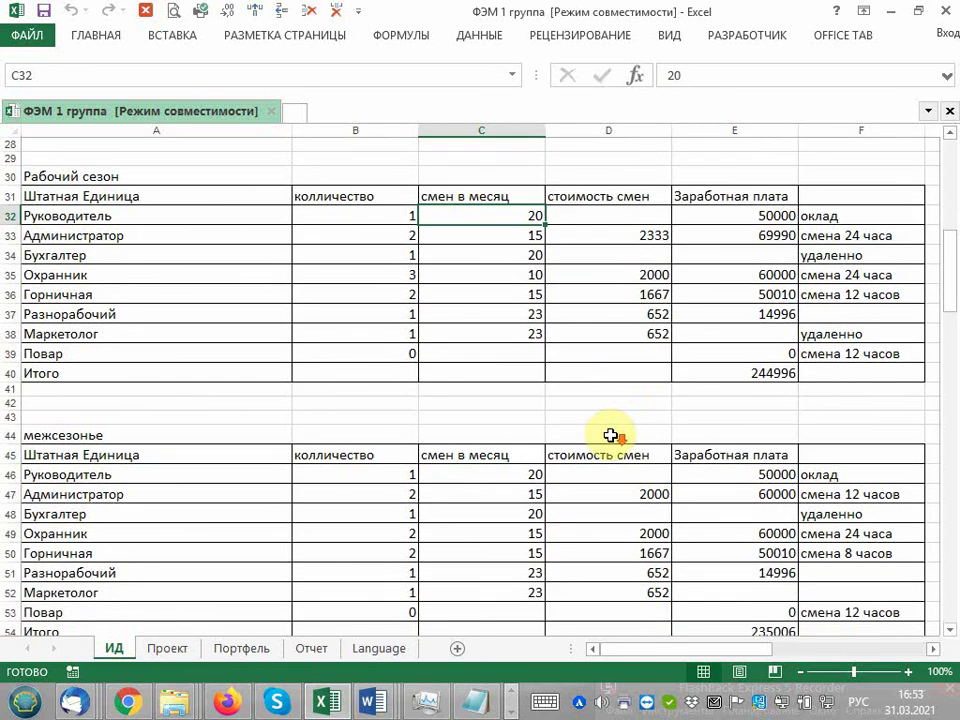
scroll(610, 435, "down", 2)
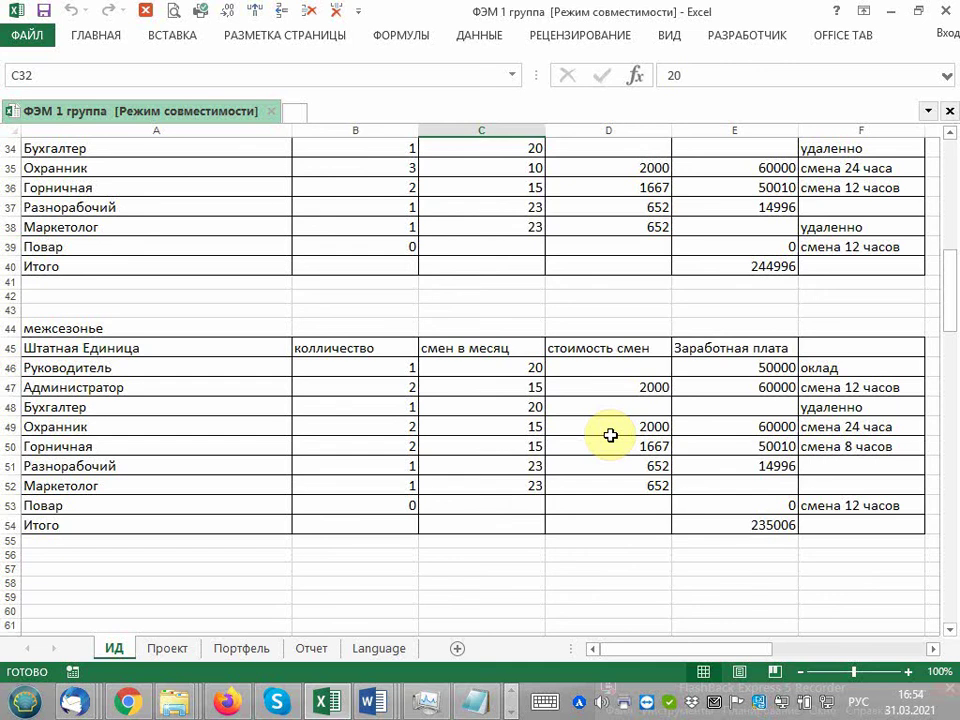
scroll(610, 435, "up", 5)
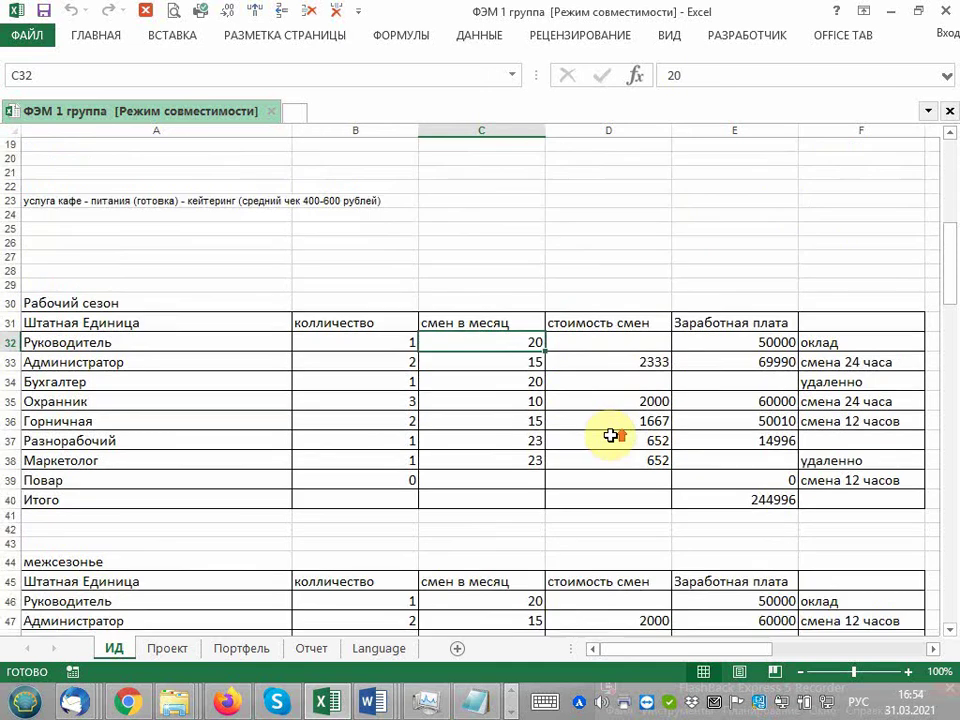
scroll(610, 435, "up", 1)
scroll(610, 435, "up", 5)
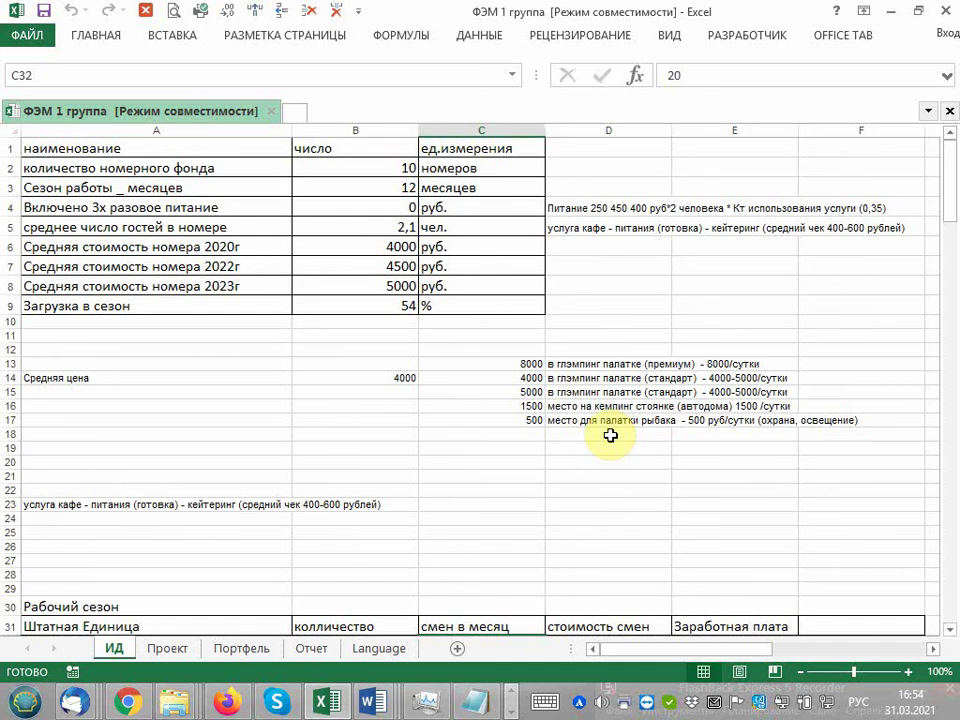
scroll(610, 435, "down", 1)
scroll(610, 435, "down", 4)
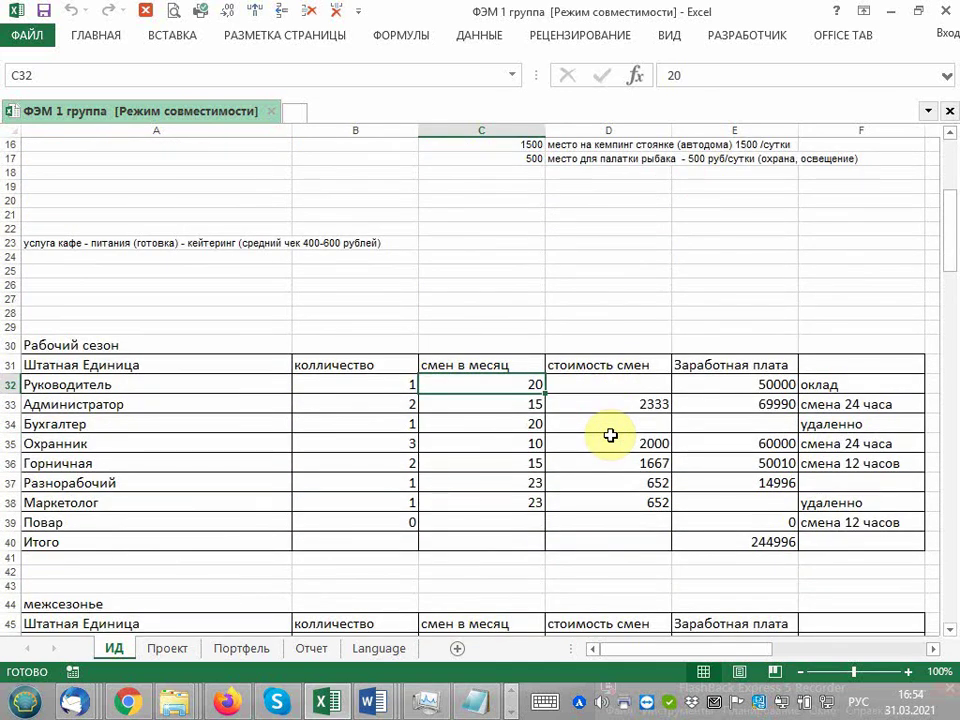
scroll(610, 435, "up", 4)
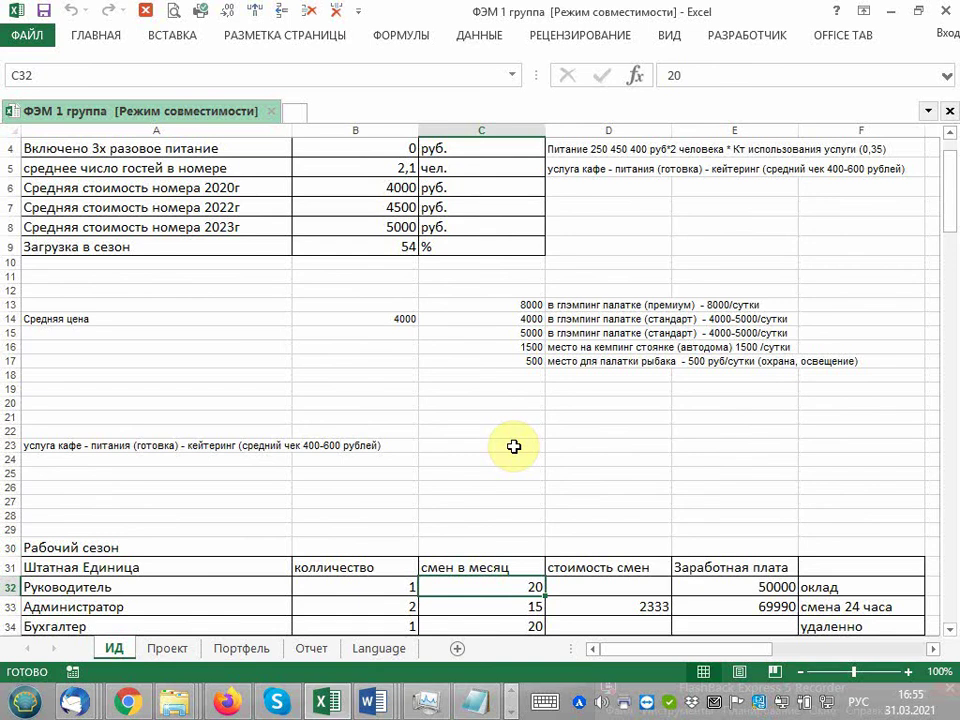
scroll(513, 446, "down", 1)
scroll(513, 446, "down", 1)
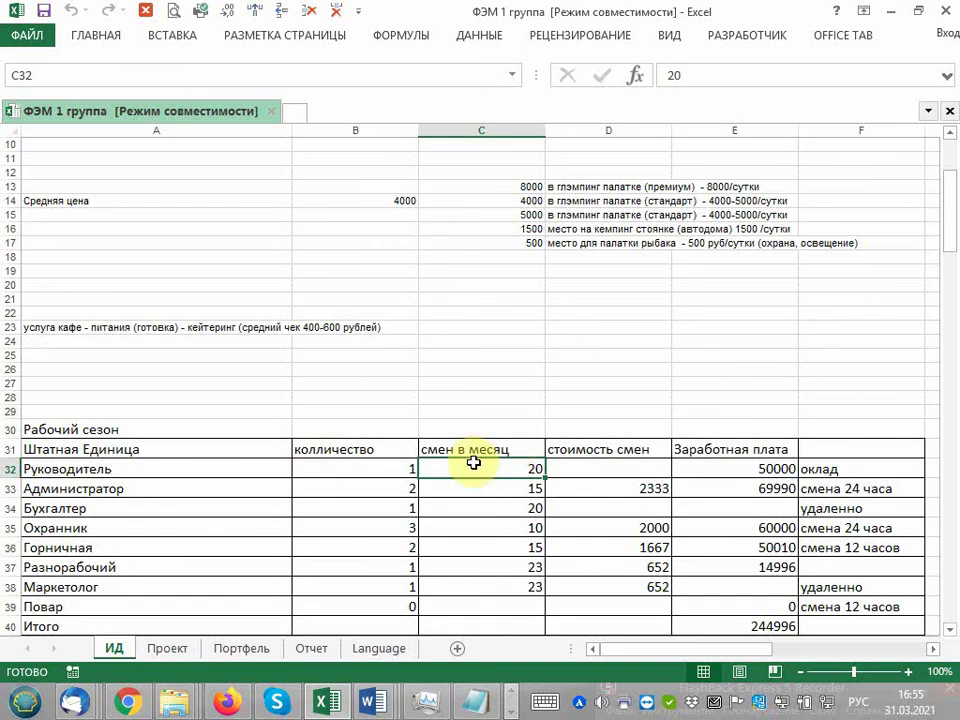
scroll(456, 467, "down", 3)
scroll(455, 470, "down", 3)
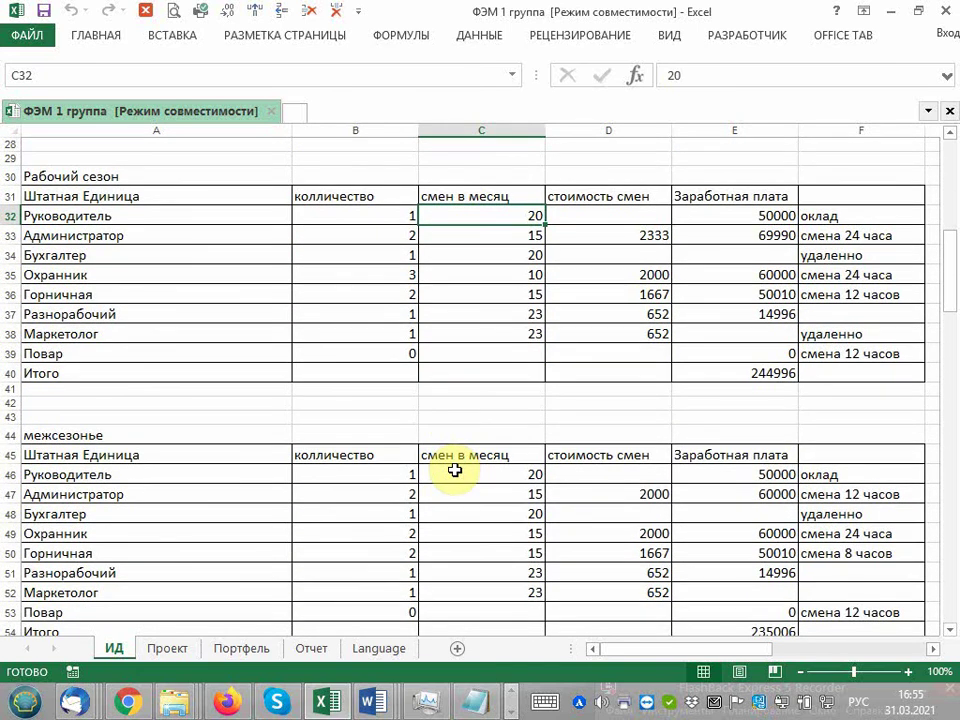
scroll(455, 470, "down", 2)
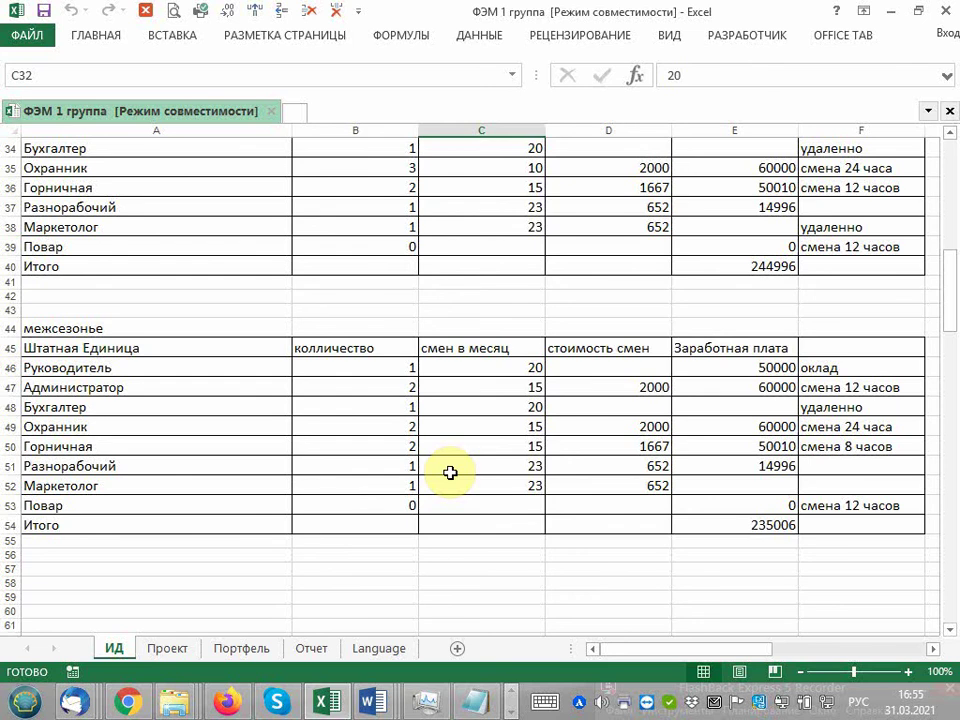
left_click_drag(397, 423, 494, 423)
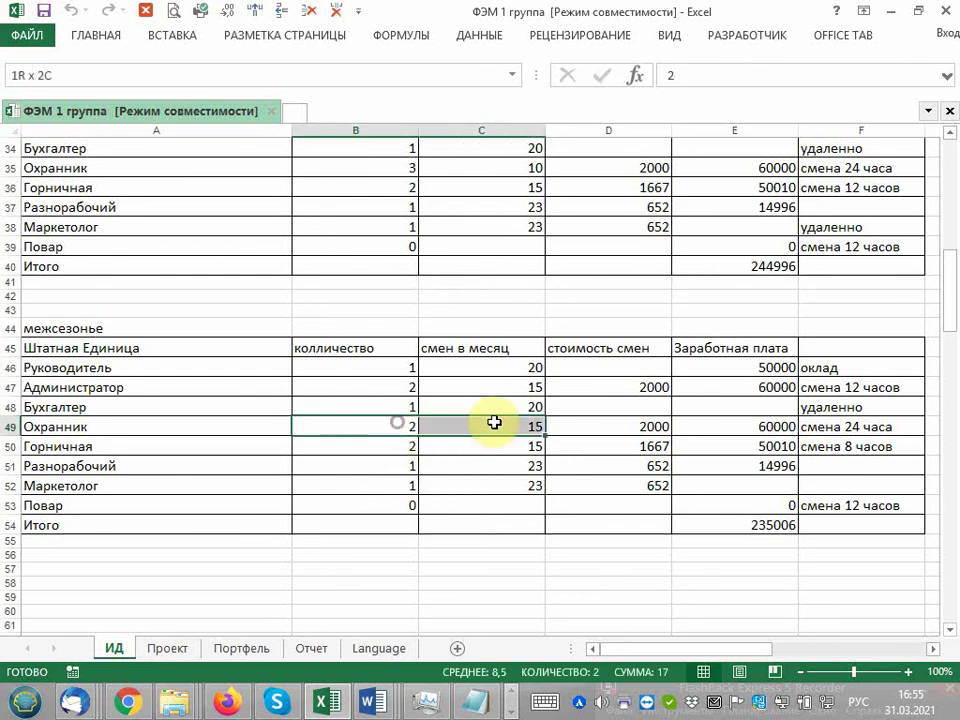
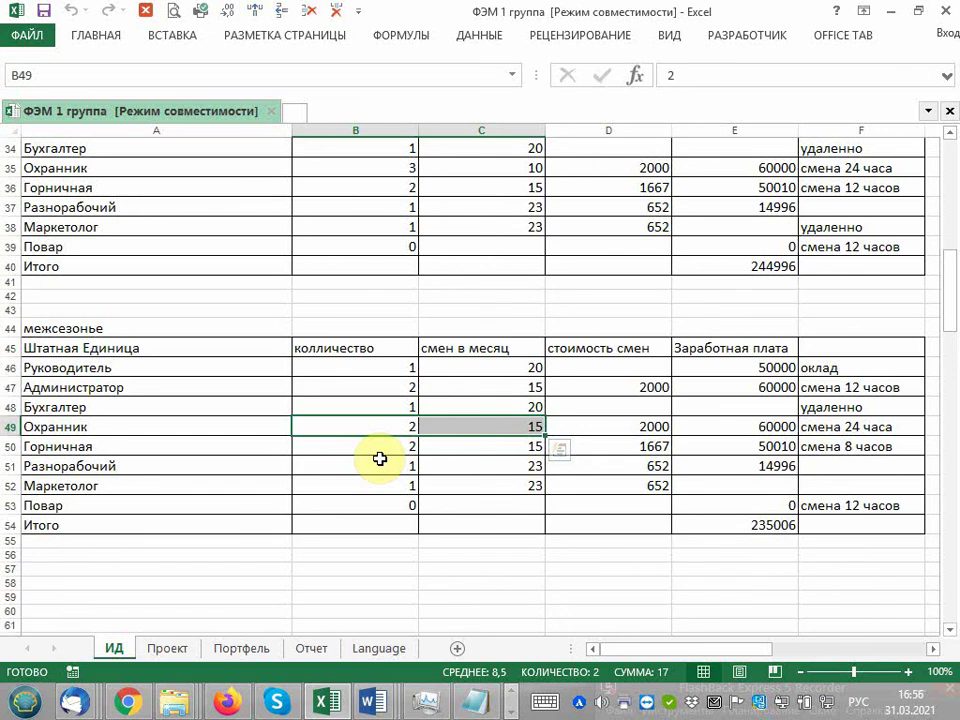
Review the January utilities cost and the February–April accounting cost formulas.
scroll(380, 458, "down", 2)
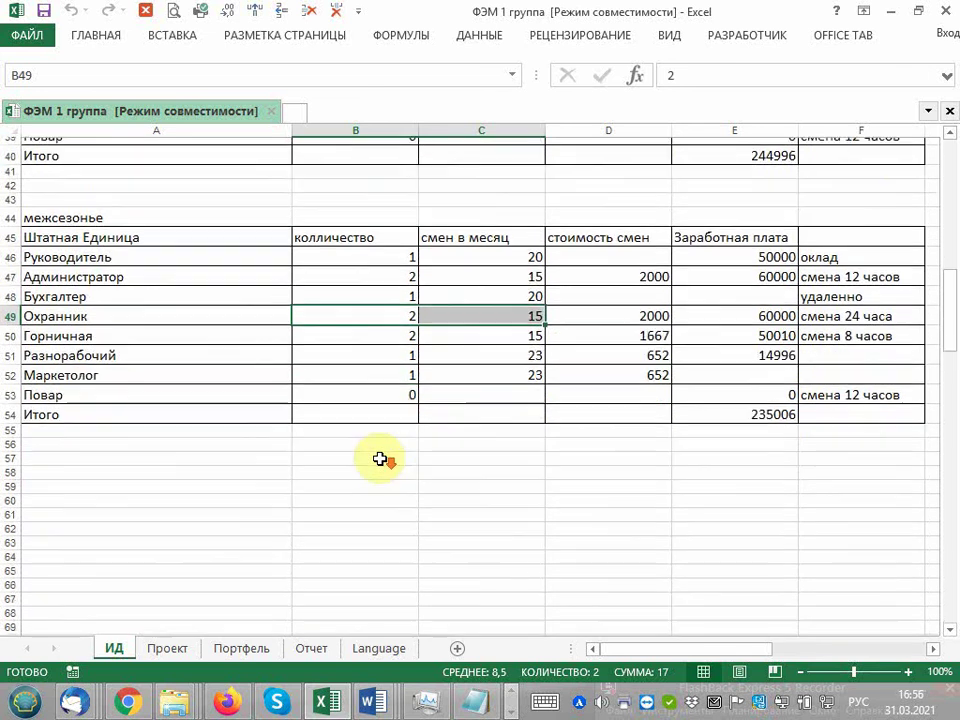
scroll(380, 458, "down", 4)
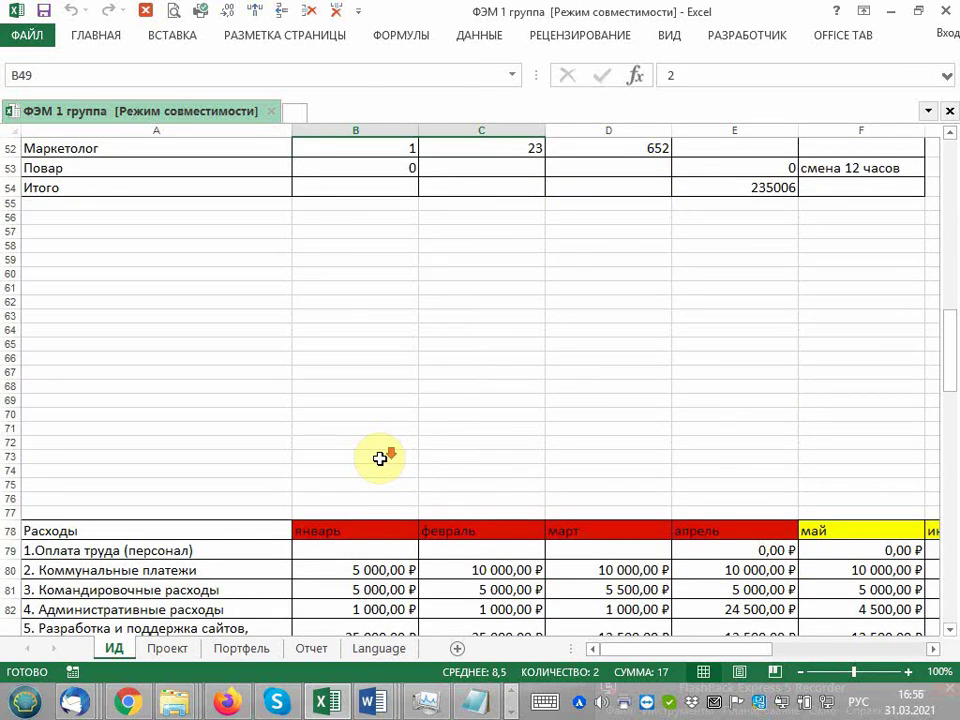
scroll(380, 458, "down", 7)
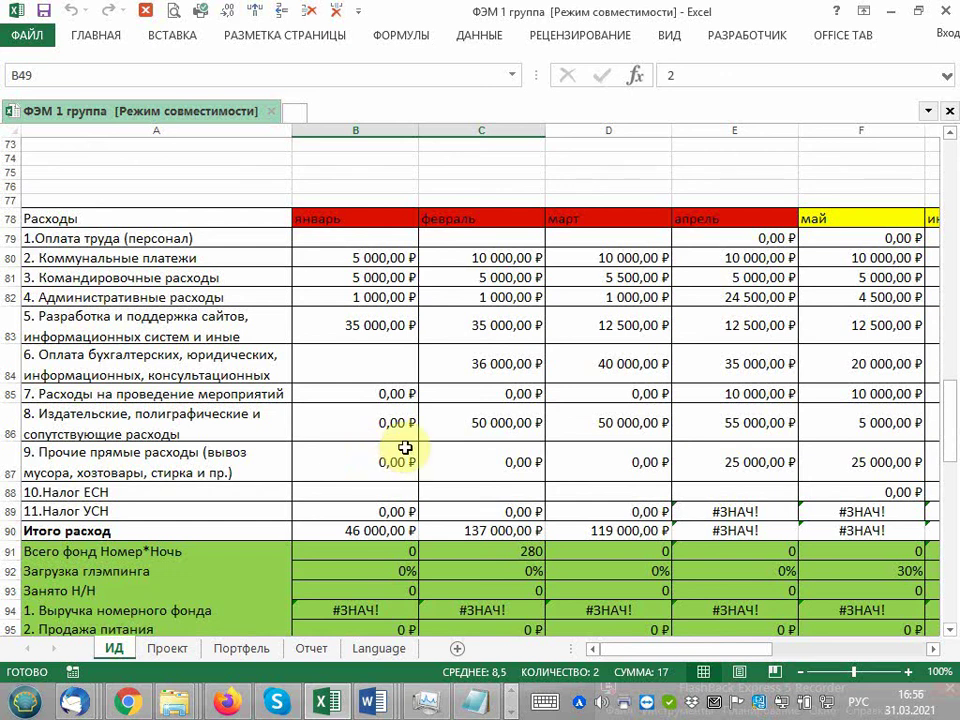
scroll(405, 448, "down", 1)
scroll(405, 448, "down", 4)
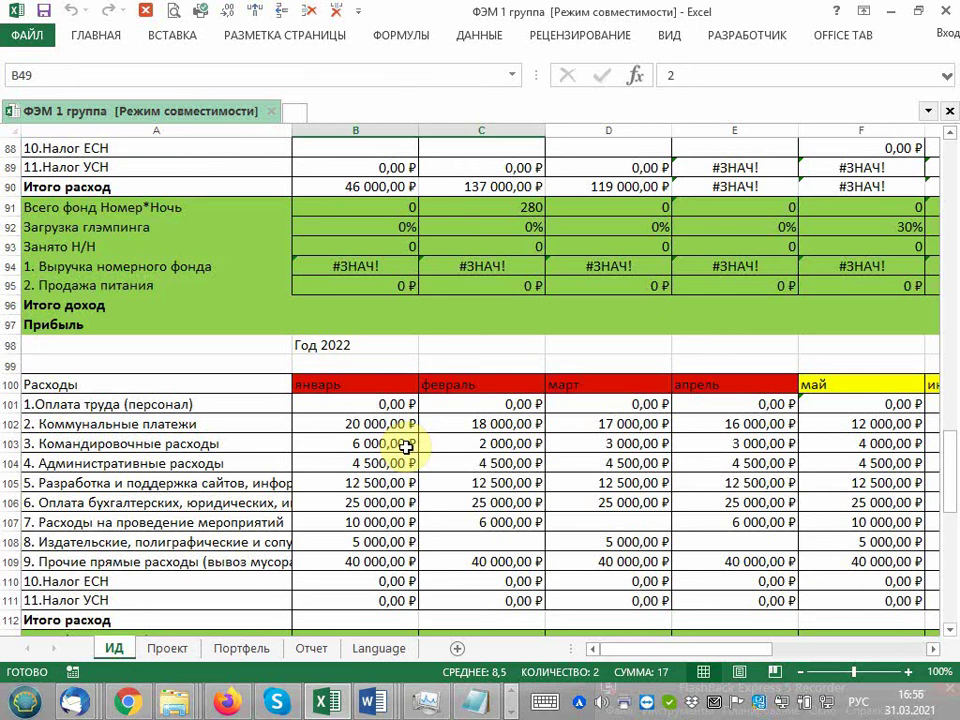
scroll(405, 448, "up", 5)
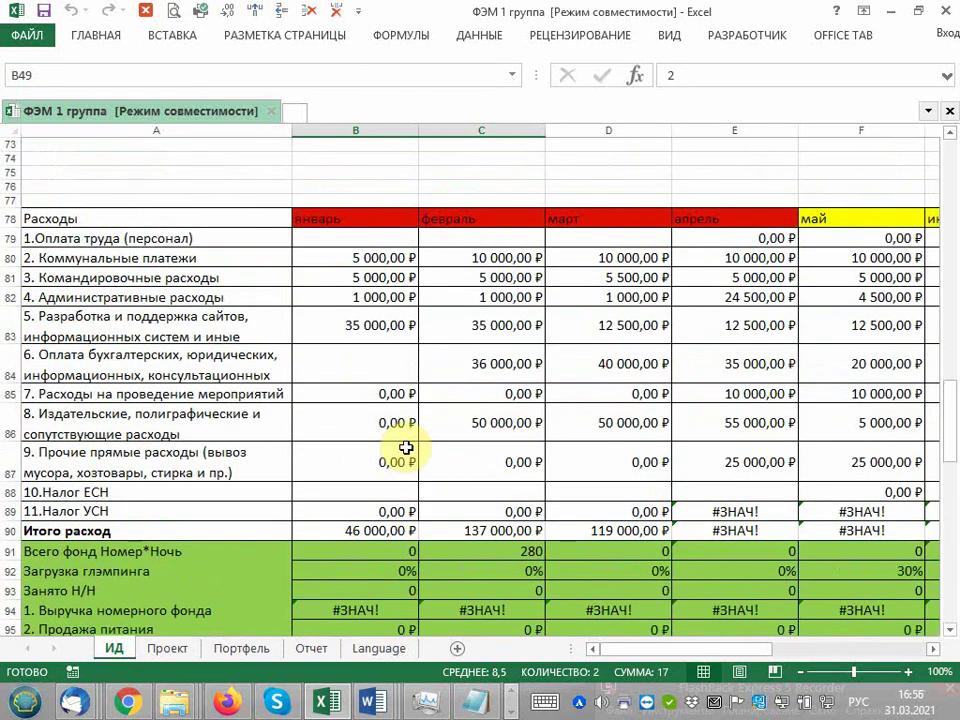
scroll(405, 448, "down", 3)
scroll(405, 448, "down", 3)
scroll(405, 448, "down", 5)
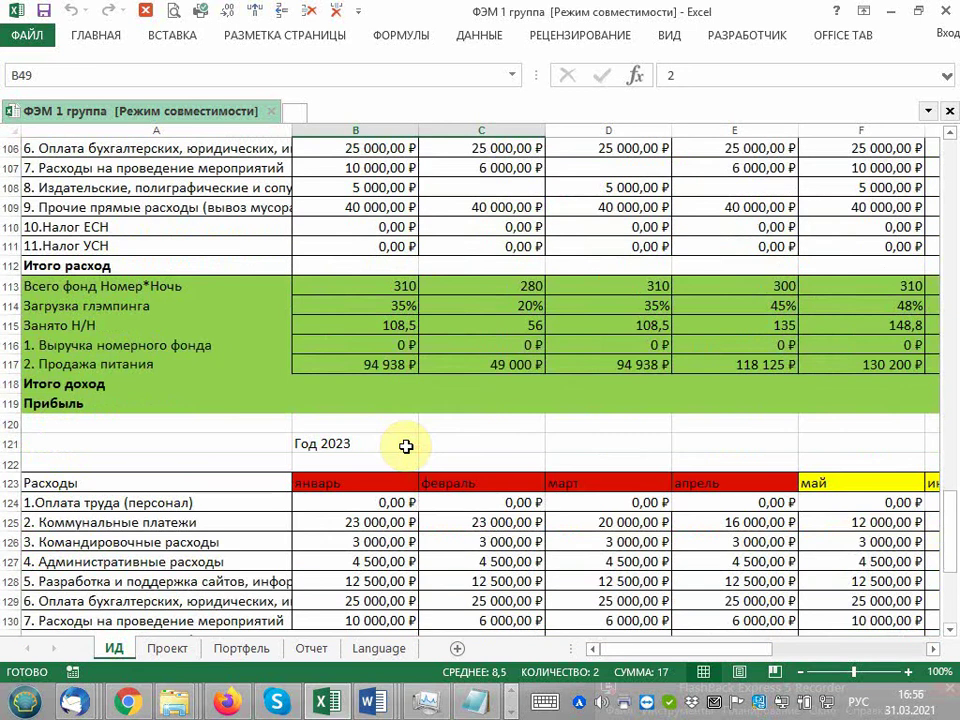
scroll(405, 446, "up", 4)
scroll(405, 446, "up", 2)
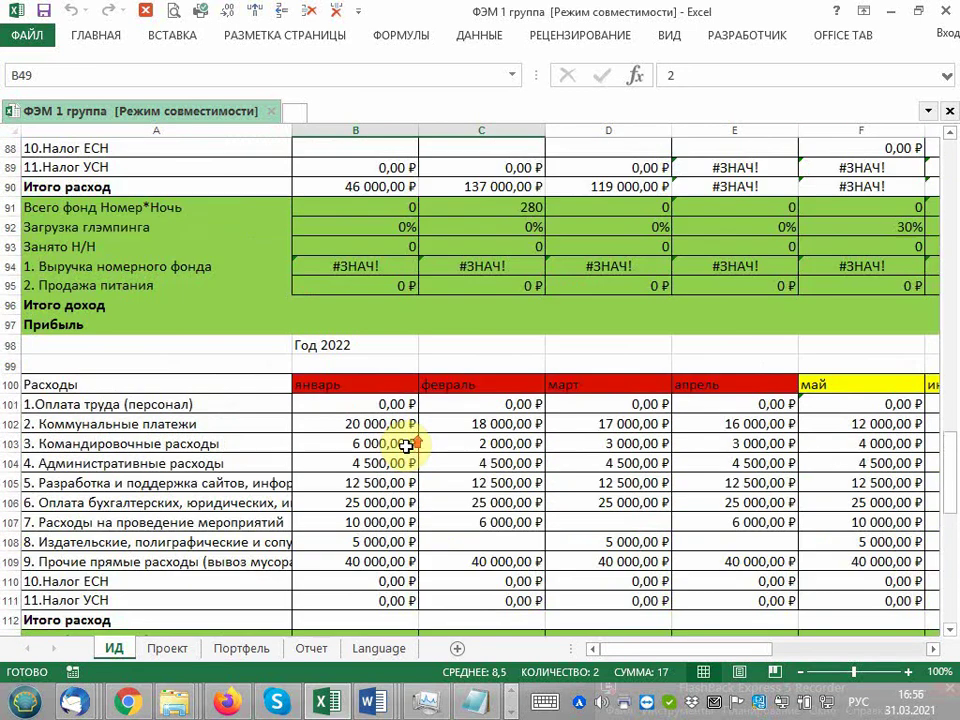
scroll(405, 446, "up", 2)
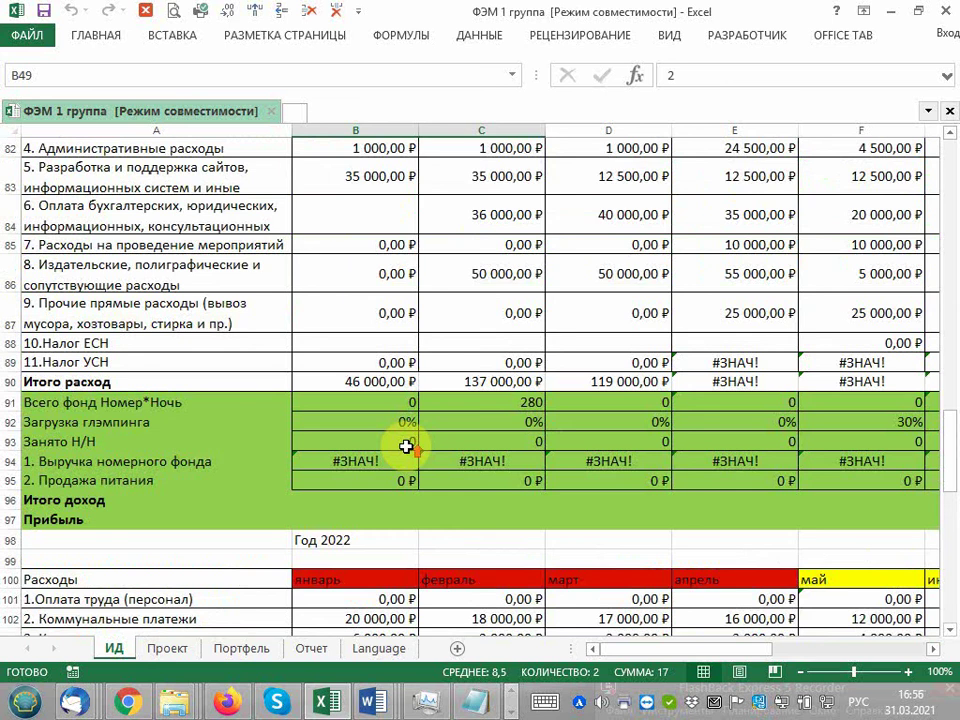
scroll(406, 446, "up", 1)
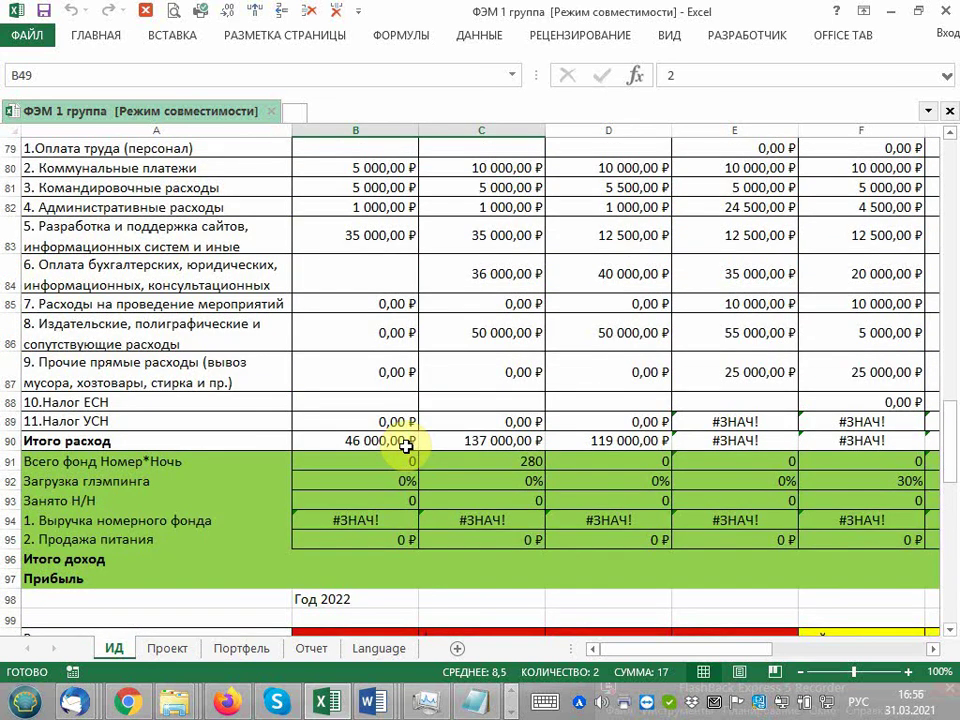
scroll(406, 446, "up", 1)
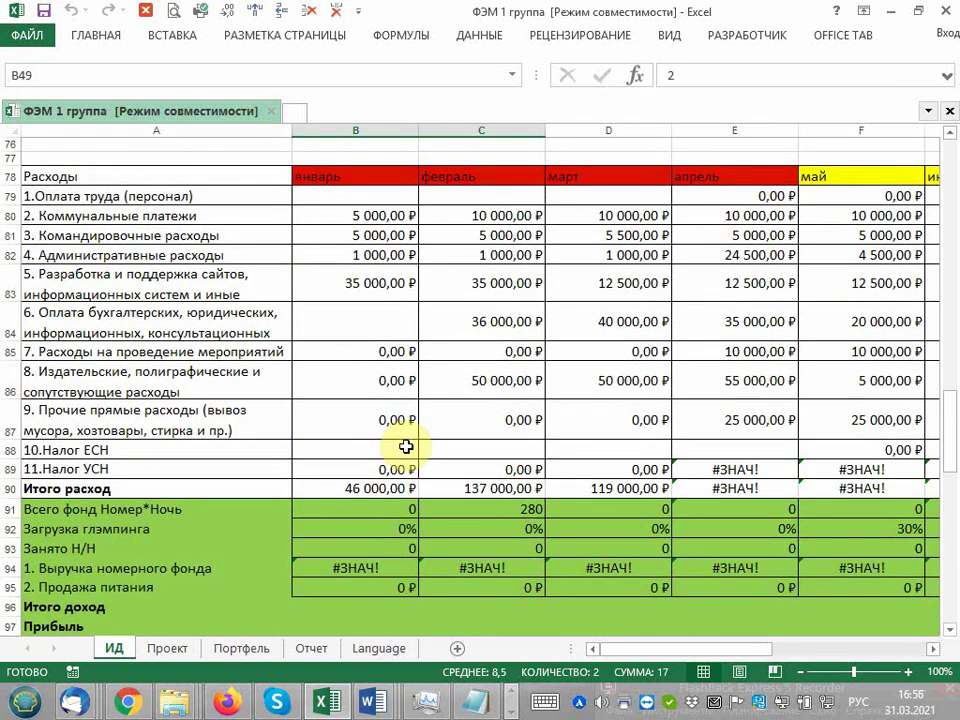
mouse_move(739, 649)
left_mouse_down()
mouse_move(875, 665)
mouse_move(604, 649)
left_mouse_up()
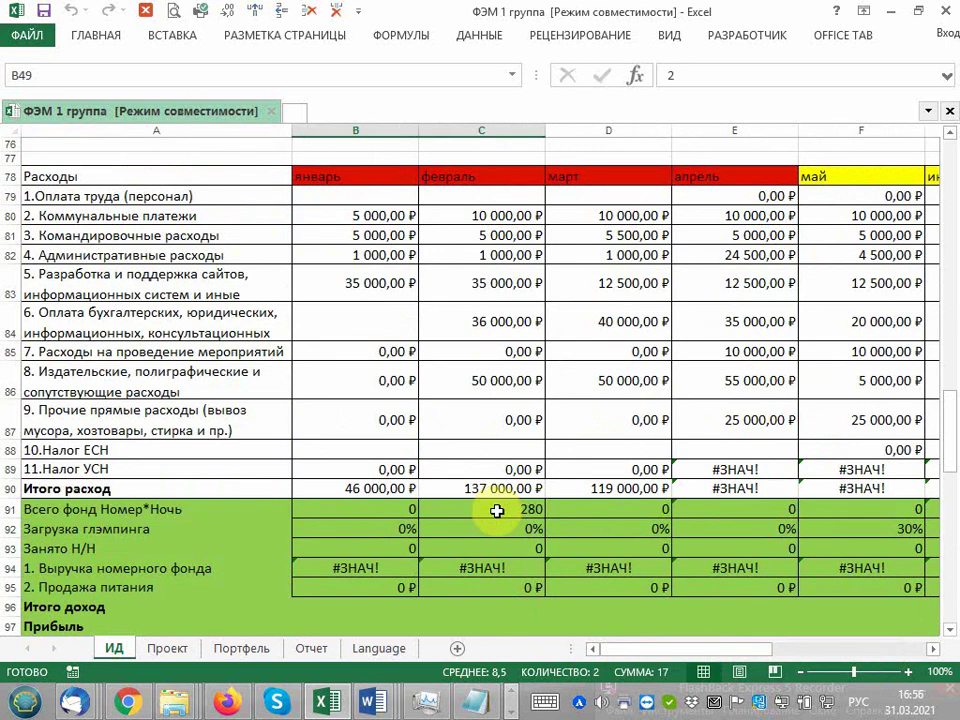
left_click(397, 215)
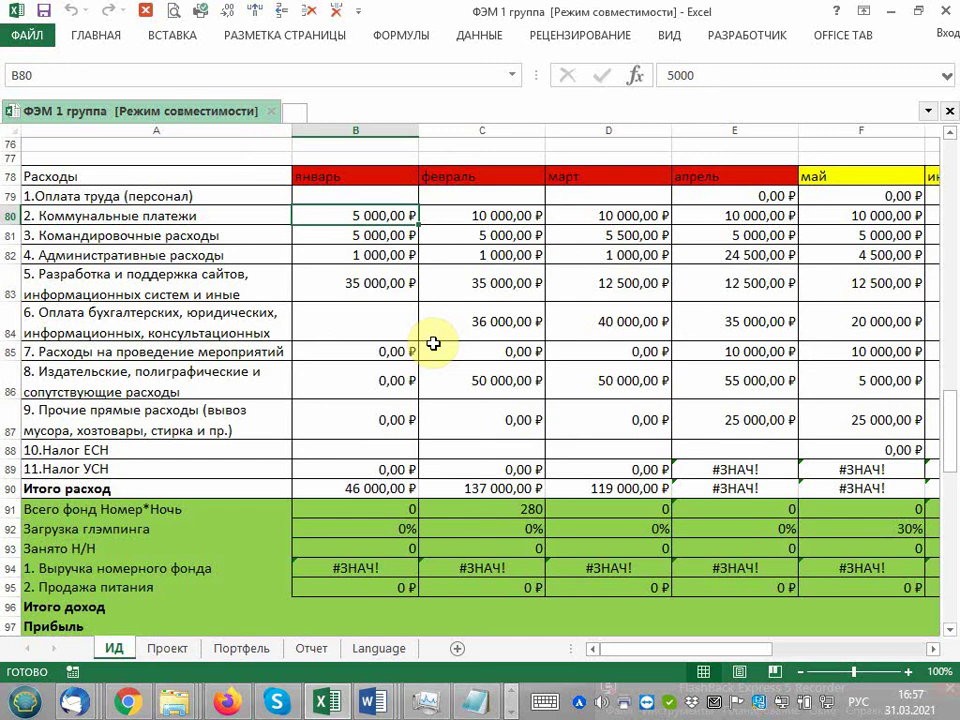
left_click(469, 326)
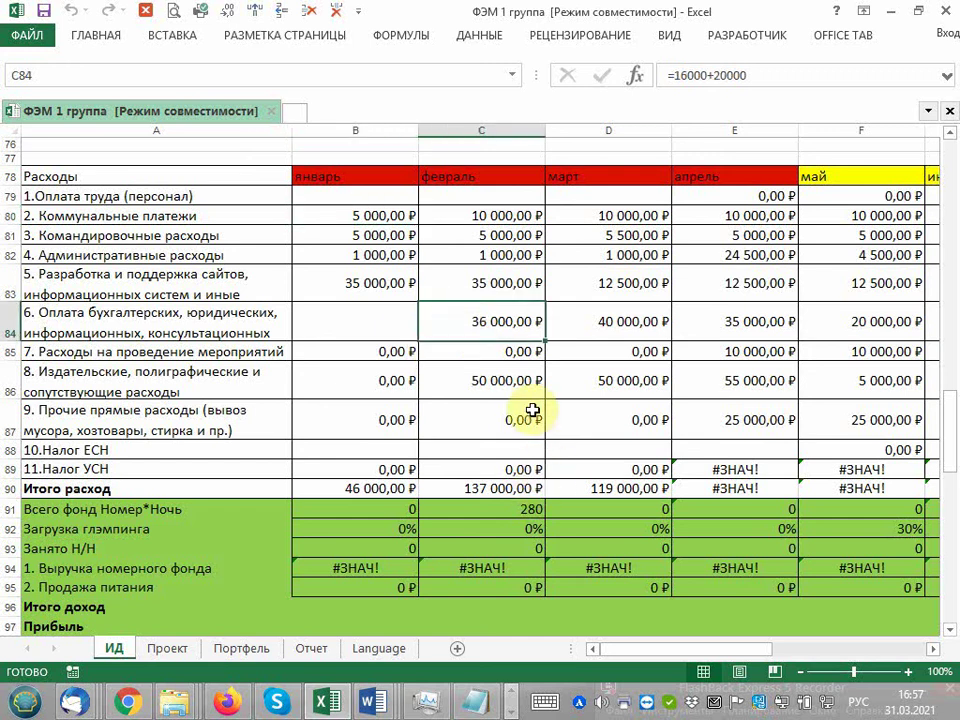
scroll(533, 410, "up", 1)
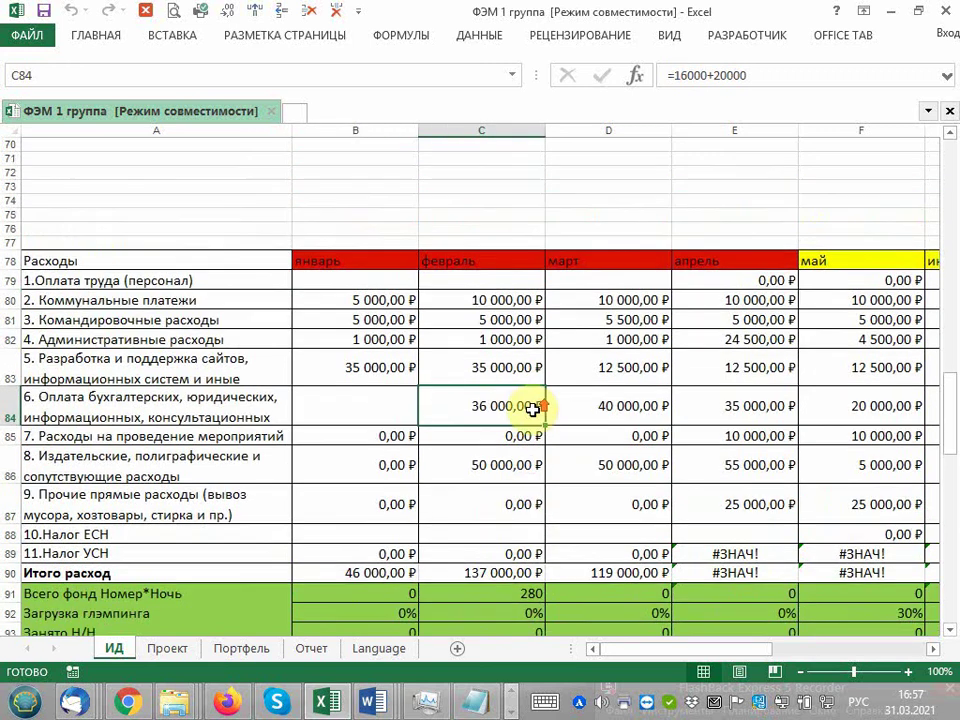
scroll(533, 410, "up", 6)
scroll(533, 410, "up", 6)
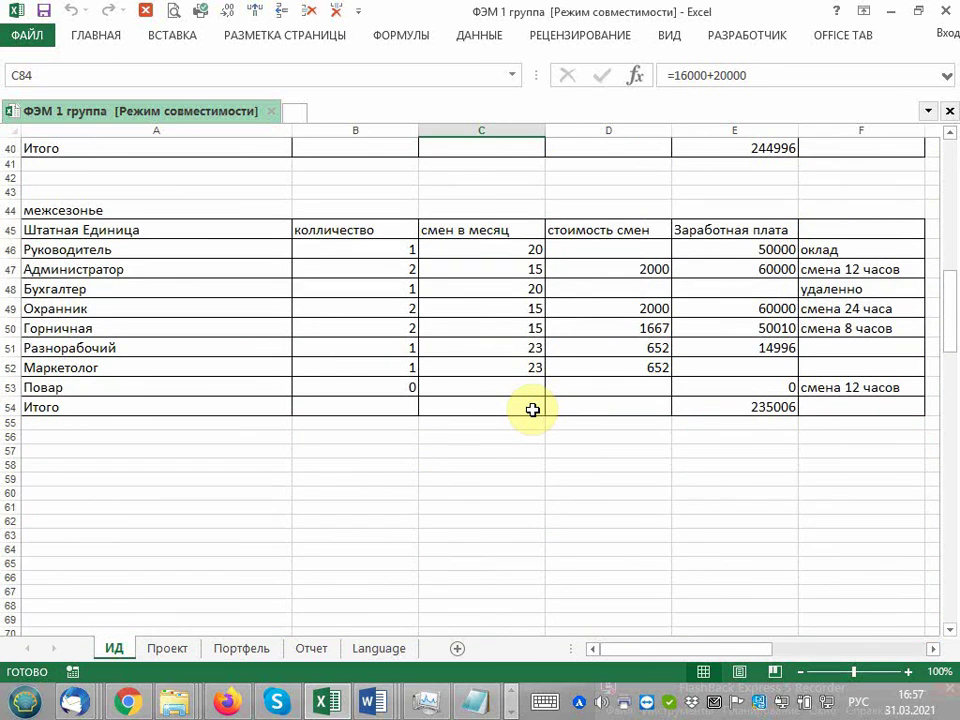
scroll(533, 410, "up", 3)
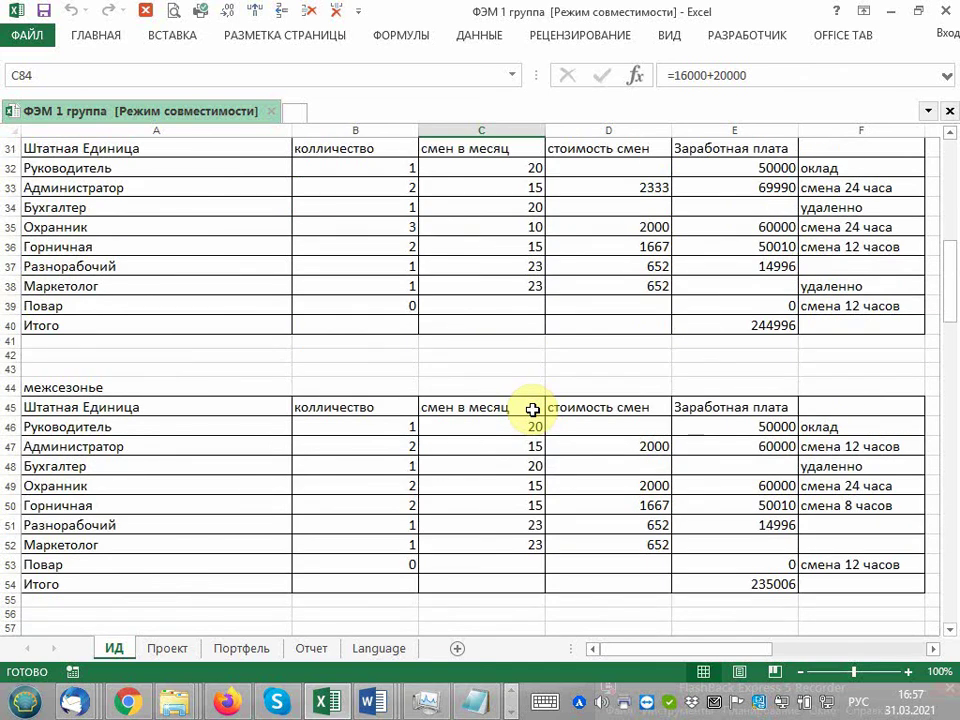
scroll(533, 410, "down", 1)
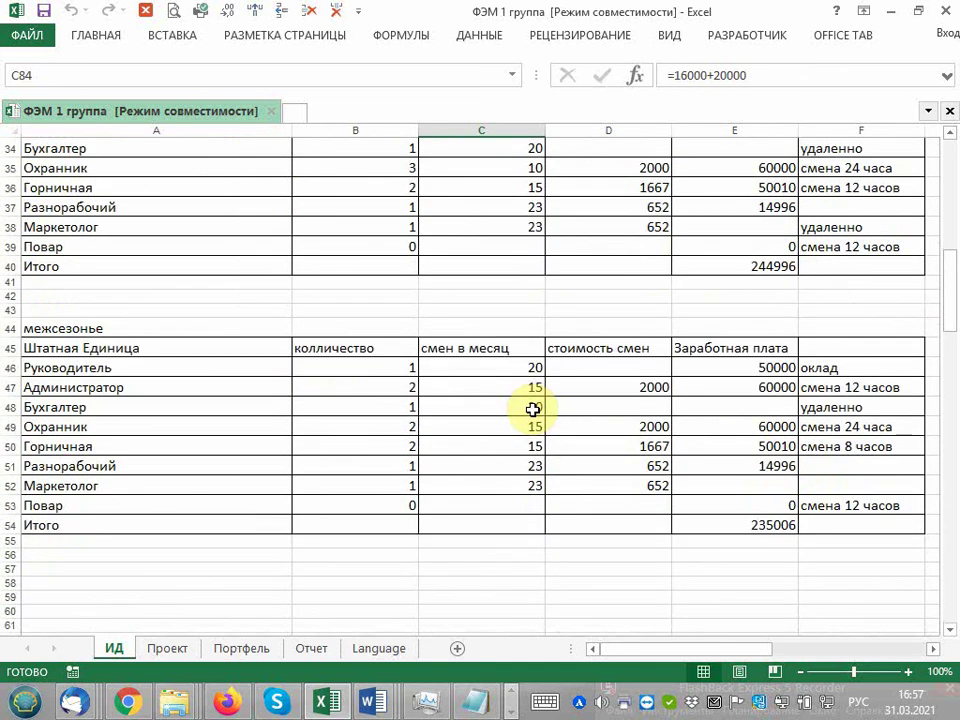
scroll(533, 410, "up", 1)
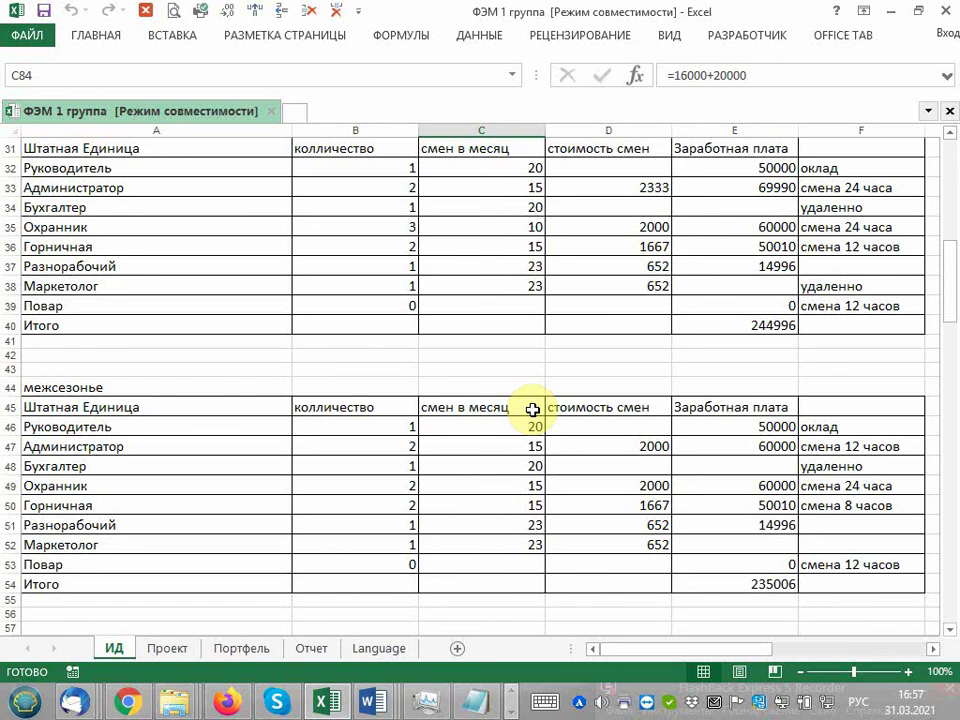
scroll(533, 410, "up", 1)
scroll(533, 410, "up", 1)
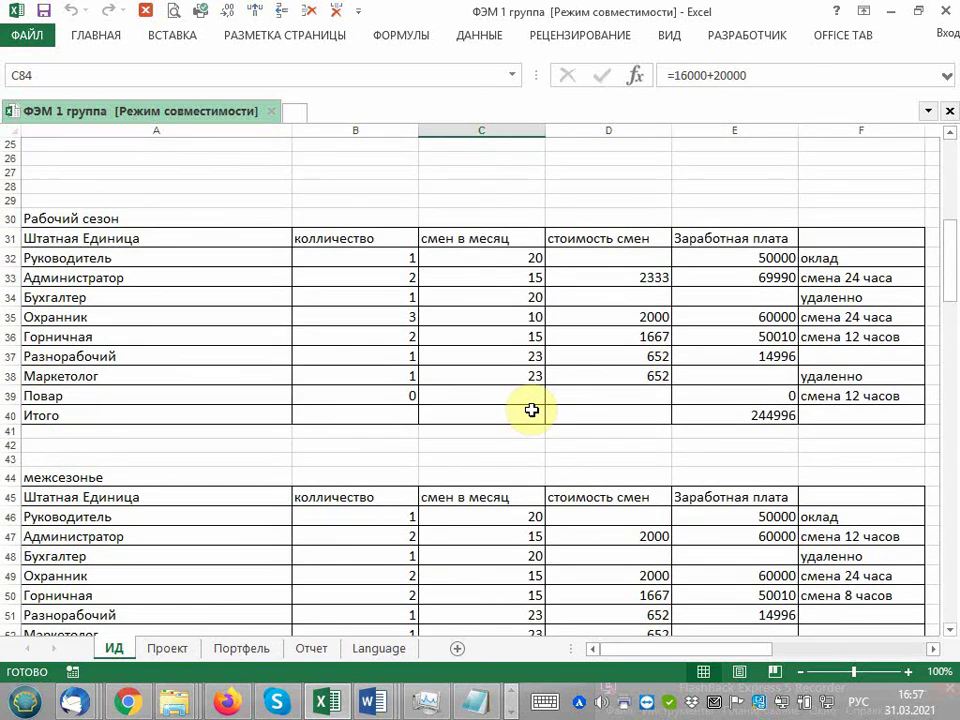
scroll(531, 410, "down", 7)
scroll(531, 410, "down", 6)
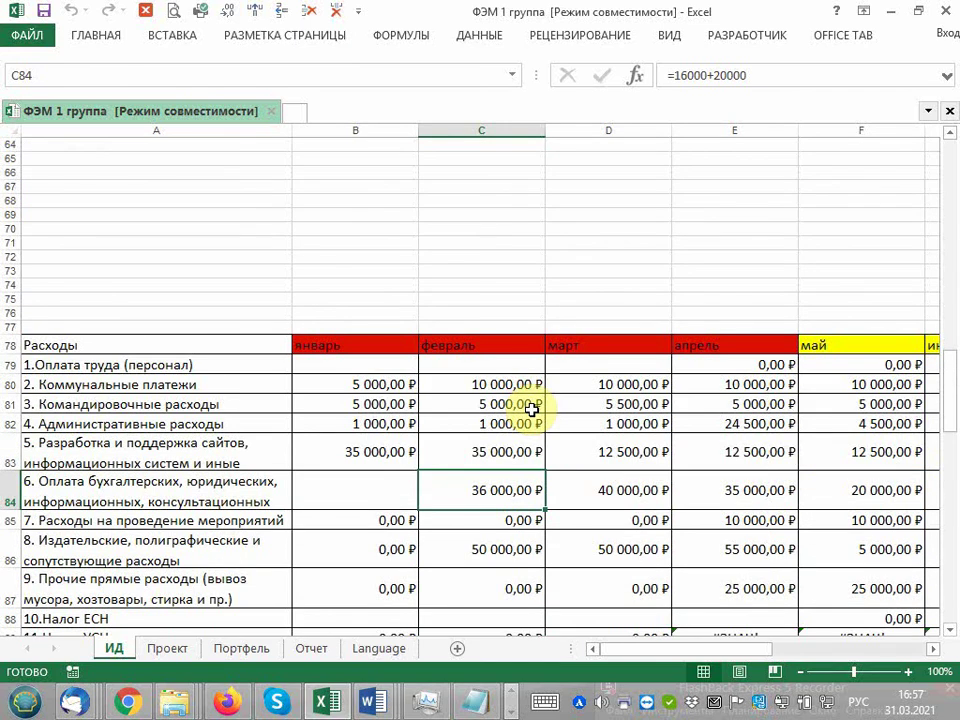
left_click(621, 482)
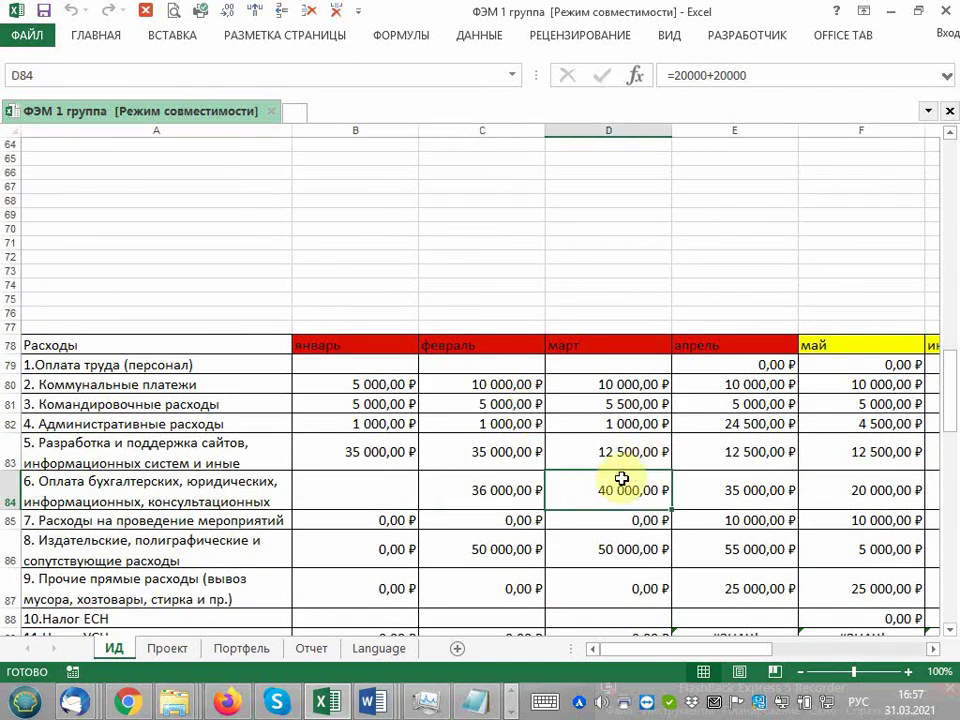
left_click(736, 490)
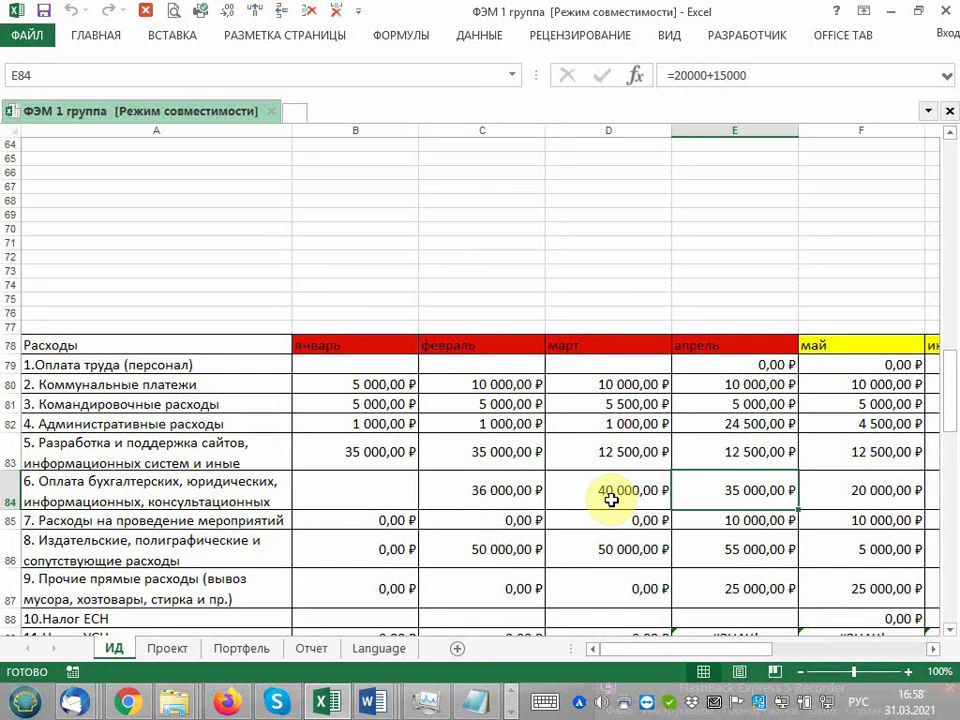
Attach the note '15 бух 20 дир' to April's accounting cost in E84.
right_click(740, 501)
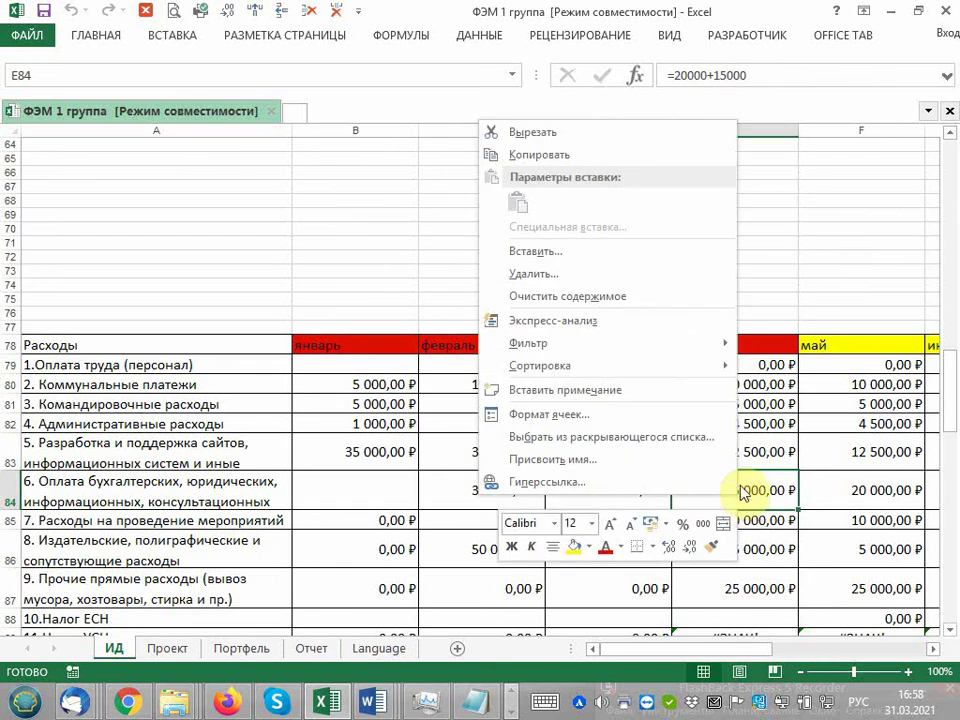
left_click(628, 389)
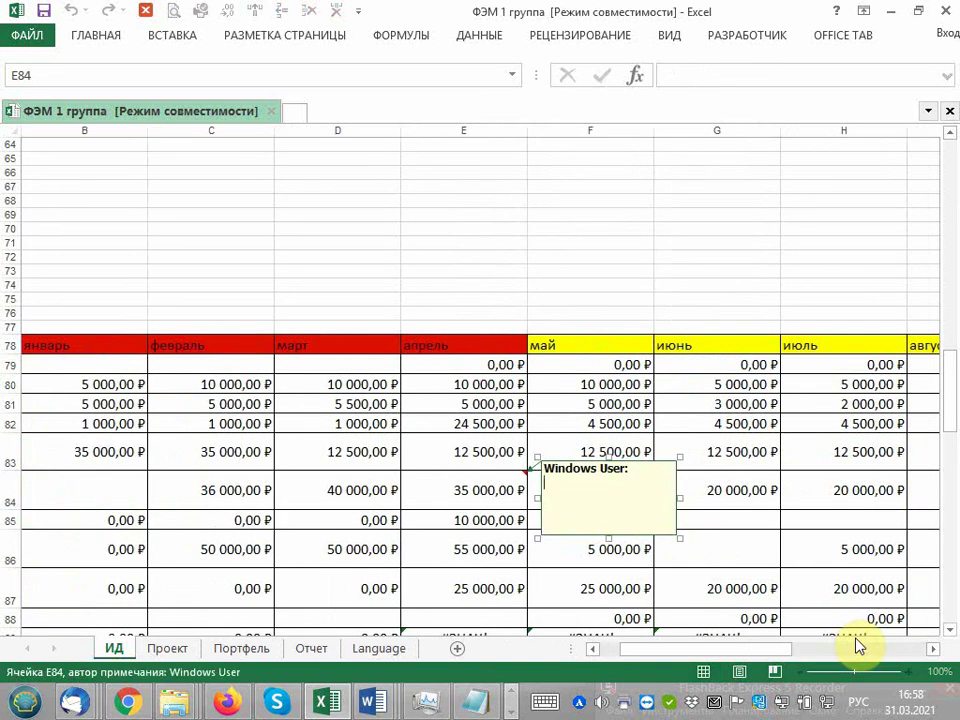
type("15 бу")
type("х 20 д")
type("ир")
left_click(462, 490)
scroll(456, 491, "down", 2)
scroll(448, 540, "down", 1)
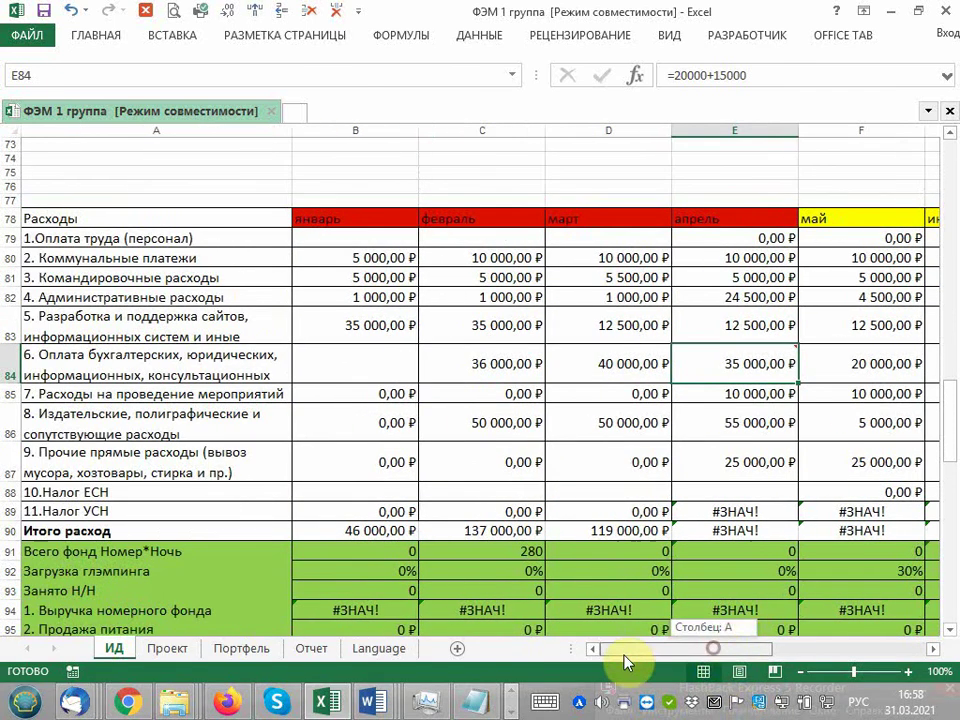
Check April's other direct costs in E87 and re-confirm its 25 000 ₽ value.
left_click_drag(700, 649, 598, 649)
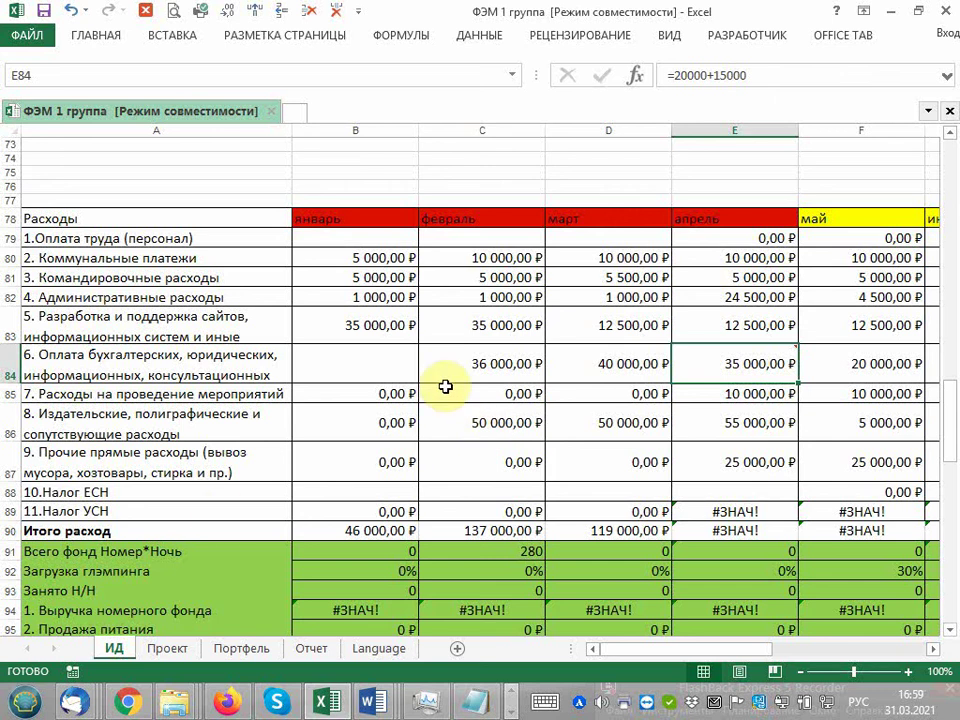
left_click(771, 466)
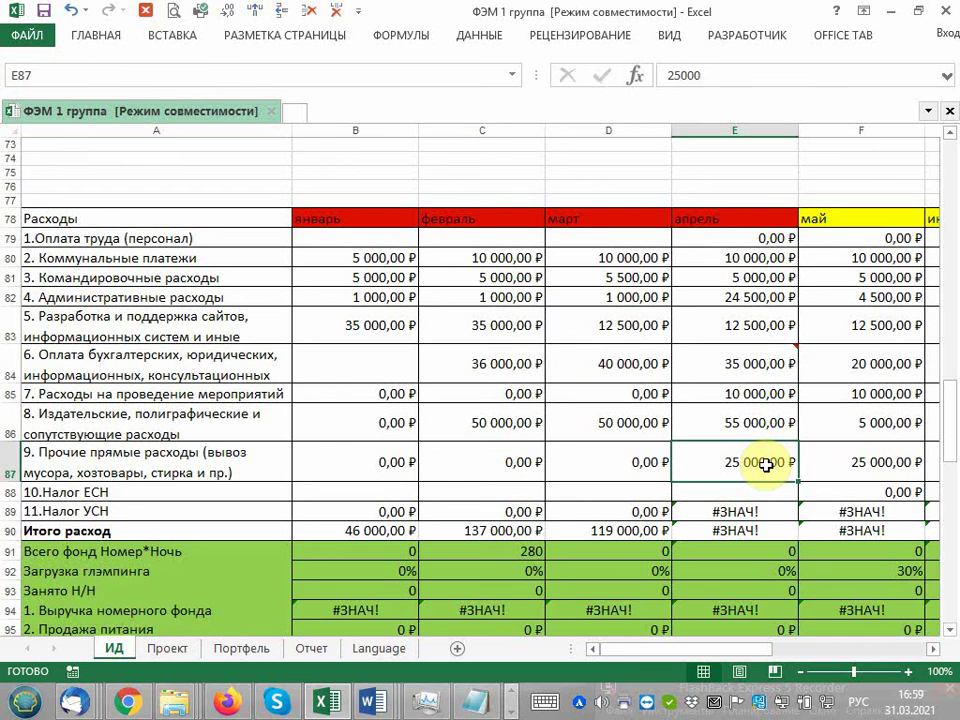
double_click(765, 464)
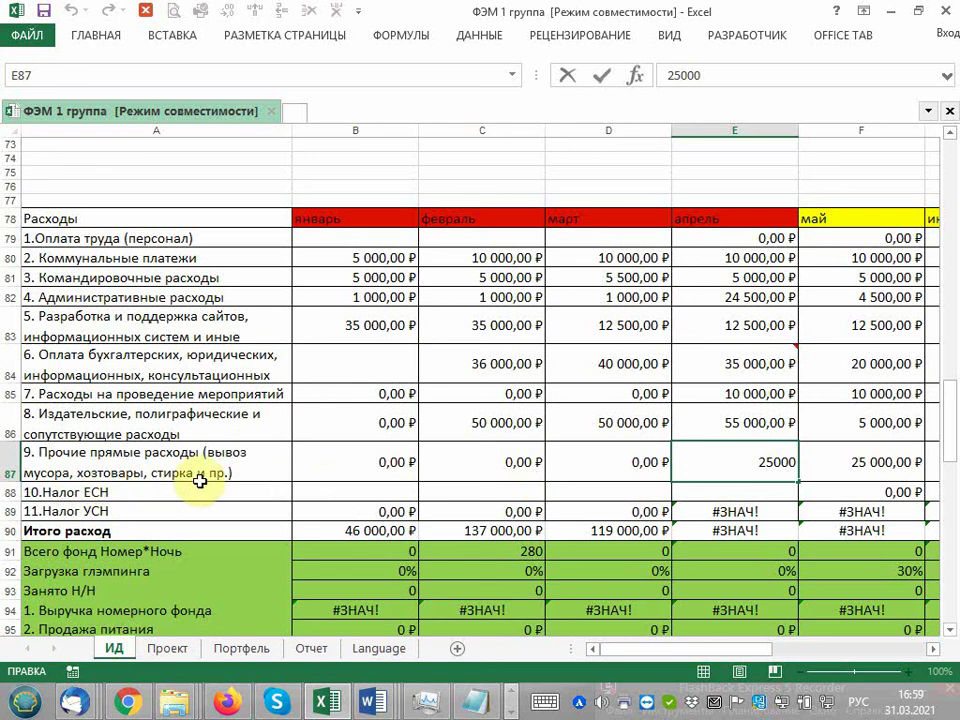
key("ctrl+Return")
Insert a comment on E87 drafting the laundry cost: 5 стирок в неделю, 600 руб/стирка.
right_click(767, 466)
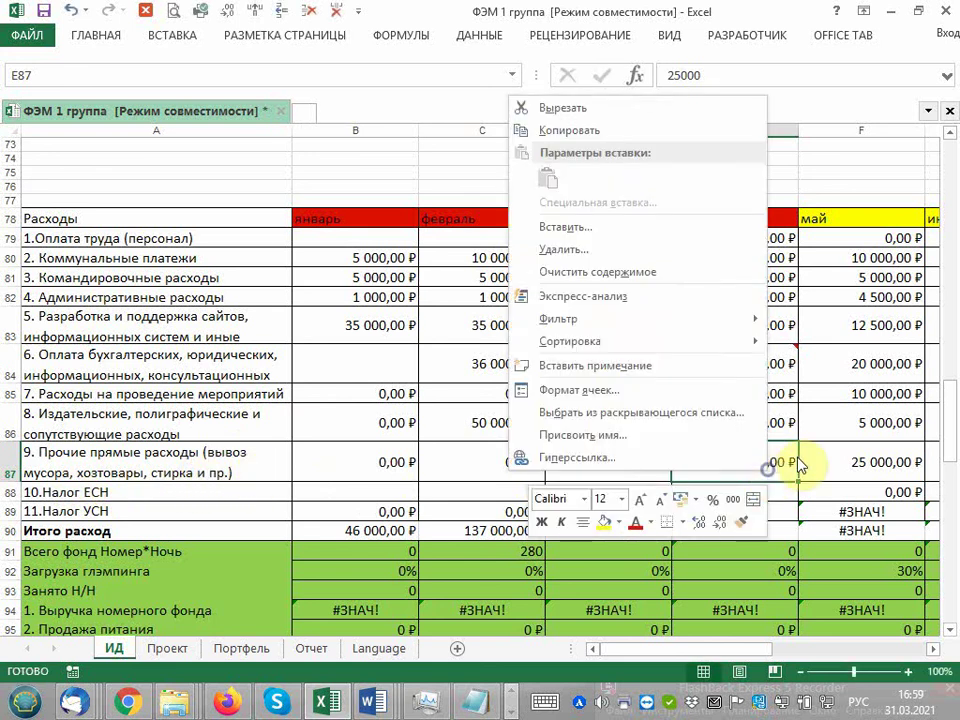
left_click(630, 366)
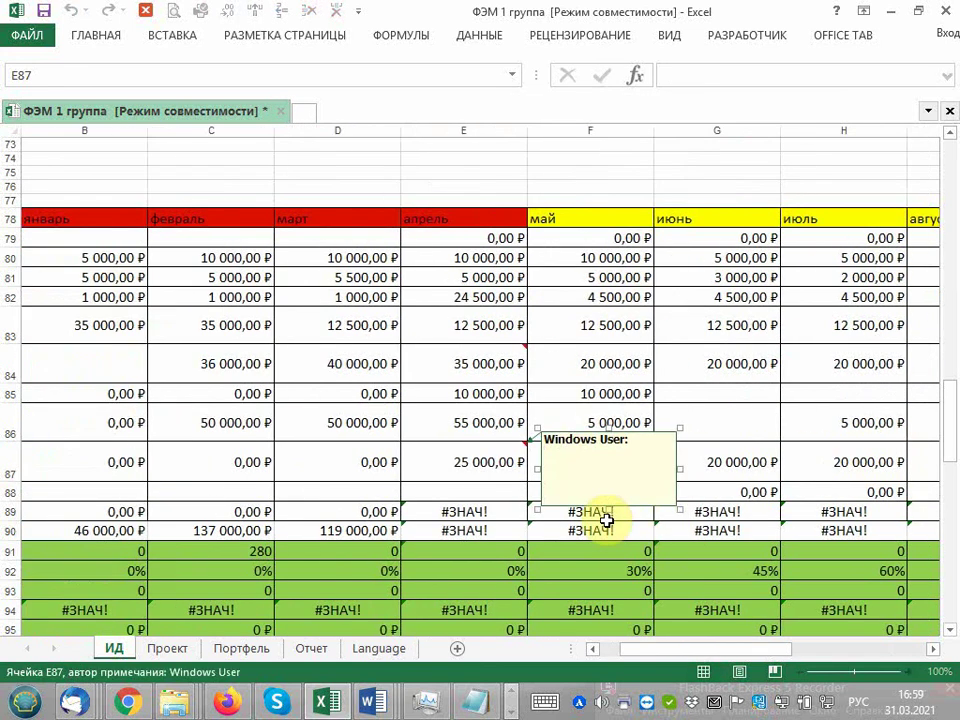
type("стирка")
type(" 10")
key("BackSpace")
key("BackSpace")
key("BackSpace")
type("5 с")
type("тирок в нед")
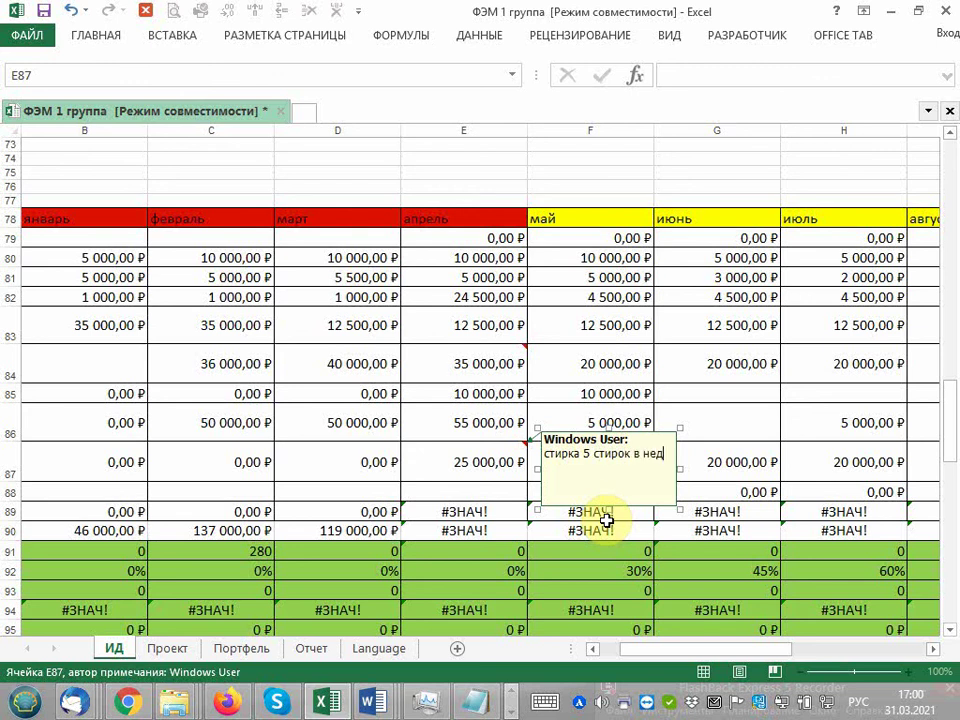
type("елю * ")
type("цена 1й стир")
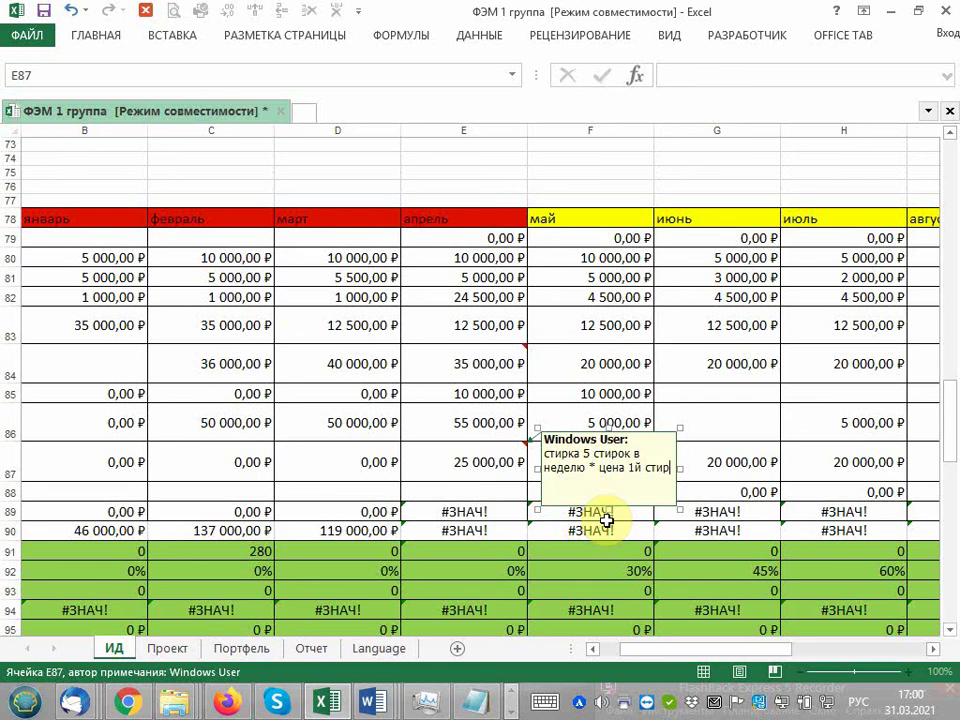
type("ки")
type(" 600")
type(" руб")
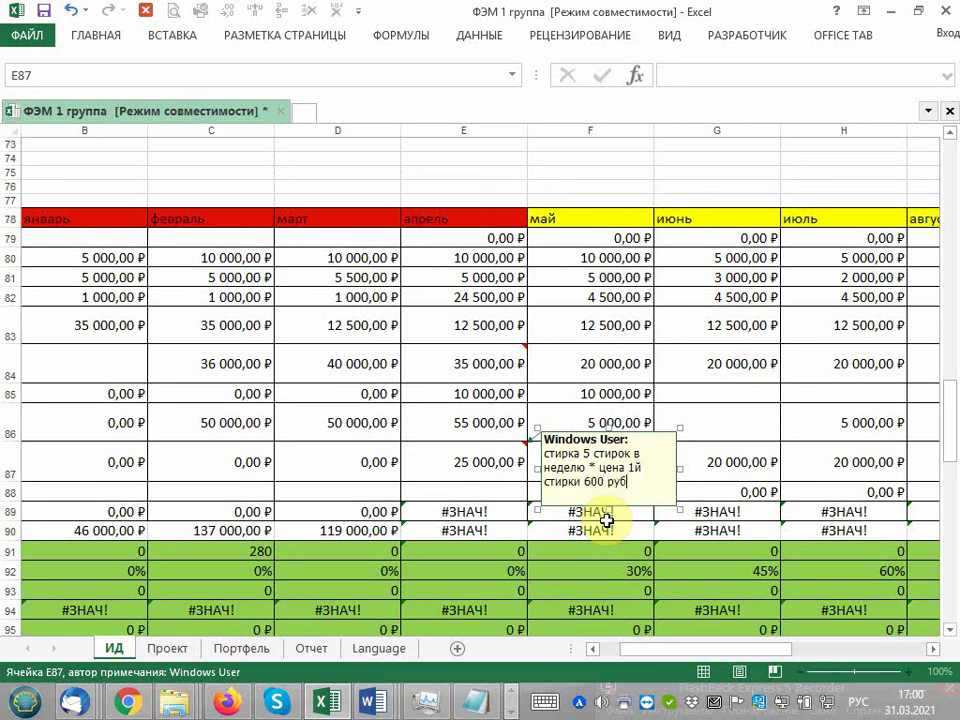
type("/стирка")
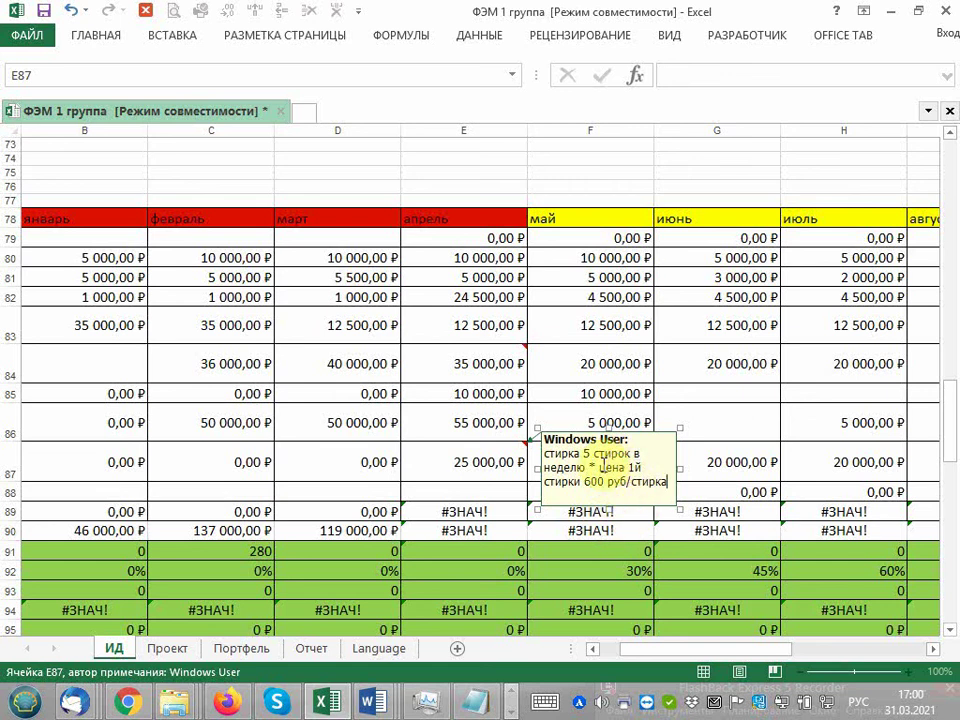
Trim the E87 comment to read 'стирка 5 стирок в неделю * 600 руб/стирка'.
left_click_drag(599, 467, 662, 467)
key("Delete")
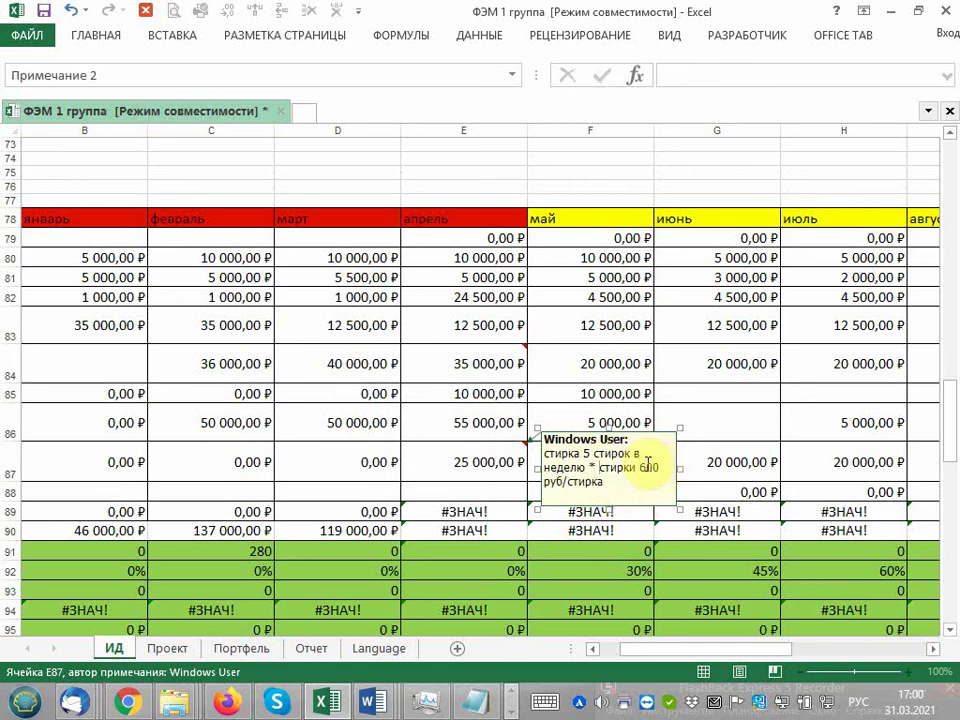
double_click(615, 467)
key("Delete")
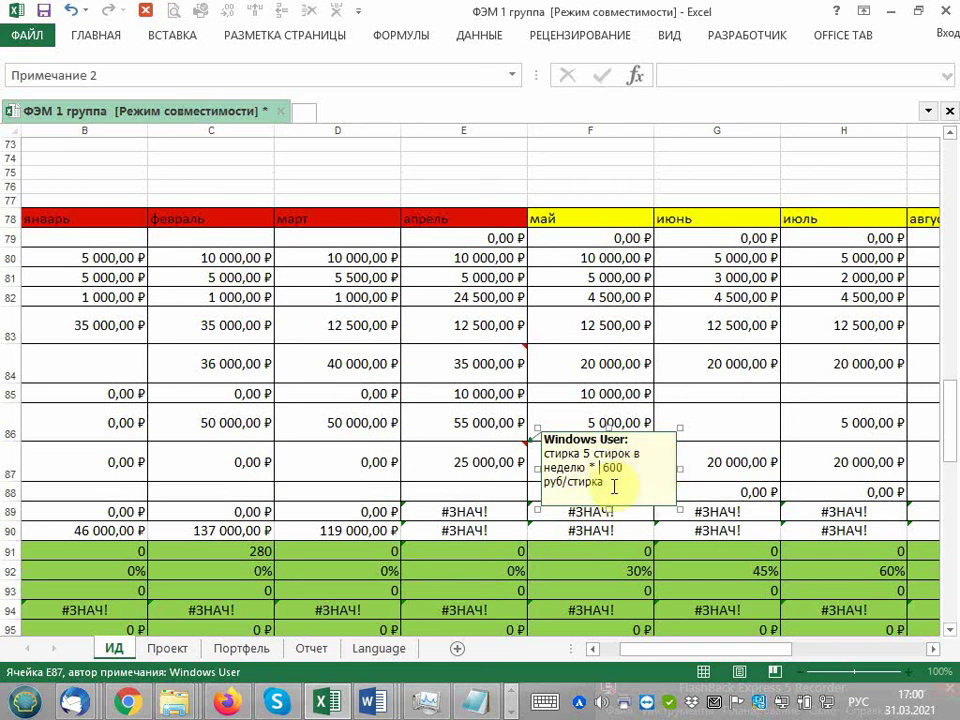
key("BackSpace")
left_click(462, 477)
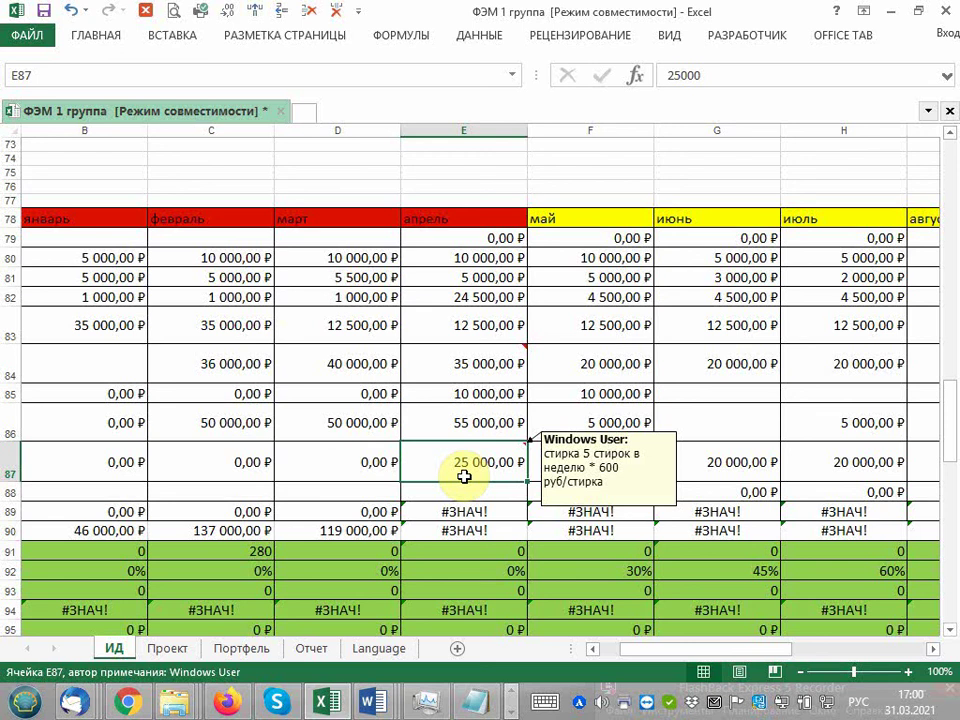
Check May's ЕСН tax formula in F88, =F79*0,302.
left_click_drag(664, 650, 615, 652)
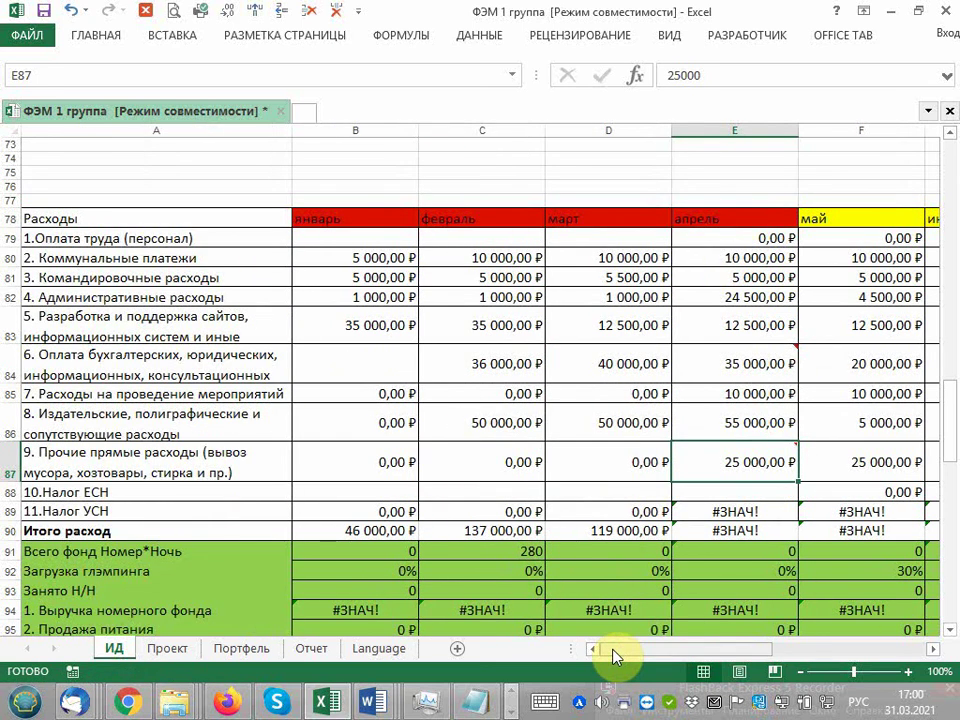
left_click(856, 498)
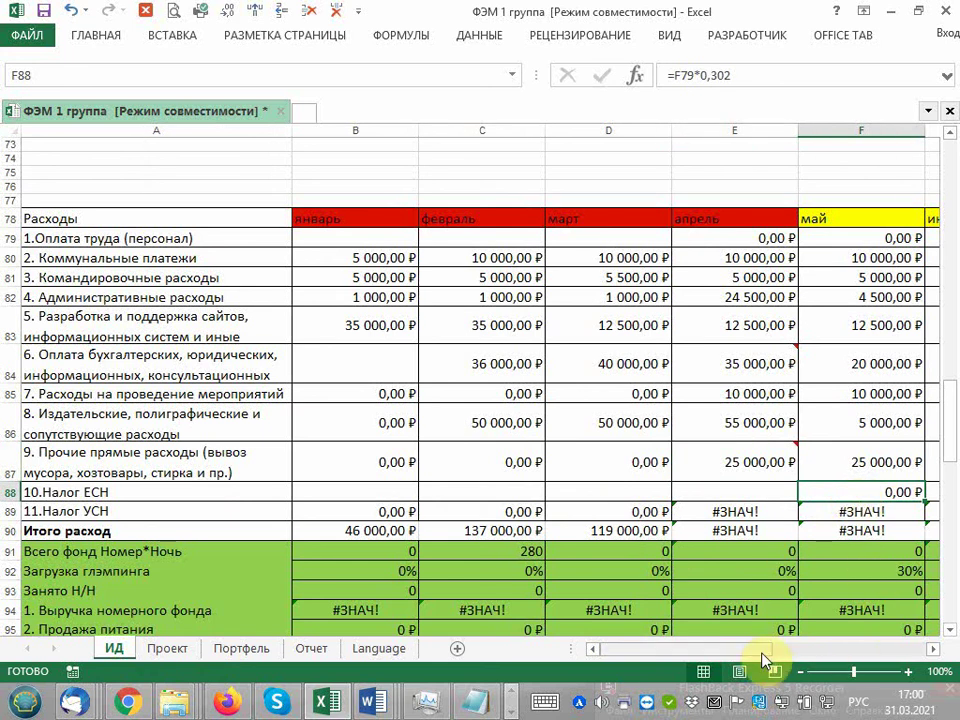
left_click_drag(765, 660, 782, 657)
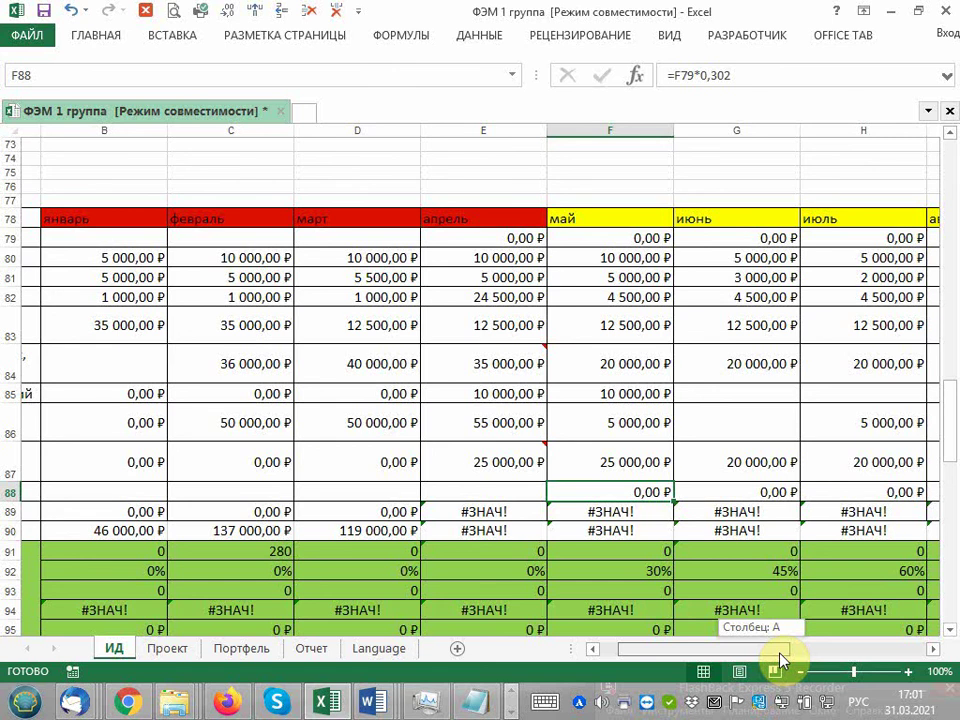
Inspect F89's УСН formula and row 91's room-night links to ФЭМ Глэмпинг_2.xlsx.
left_click_drag(778, 653, 760, 660)
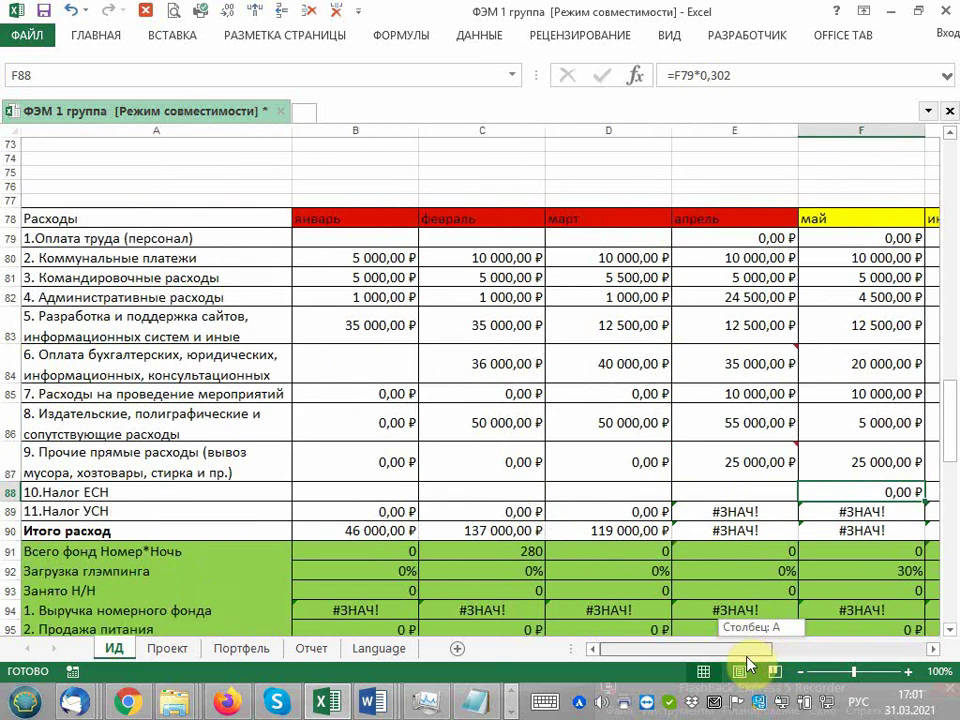
left_click(884, 511)
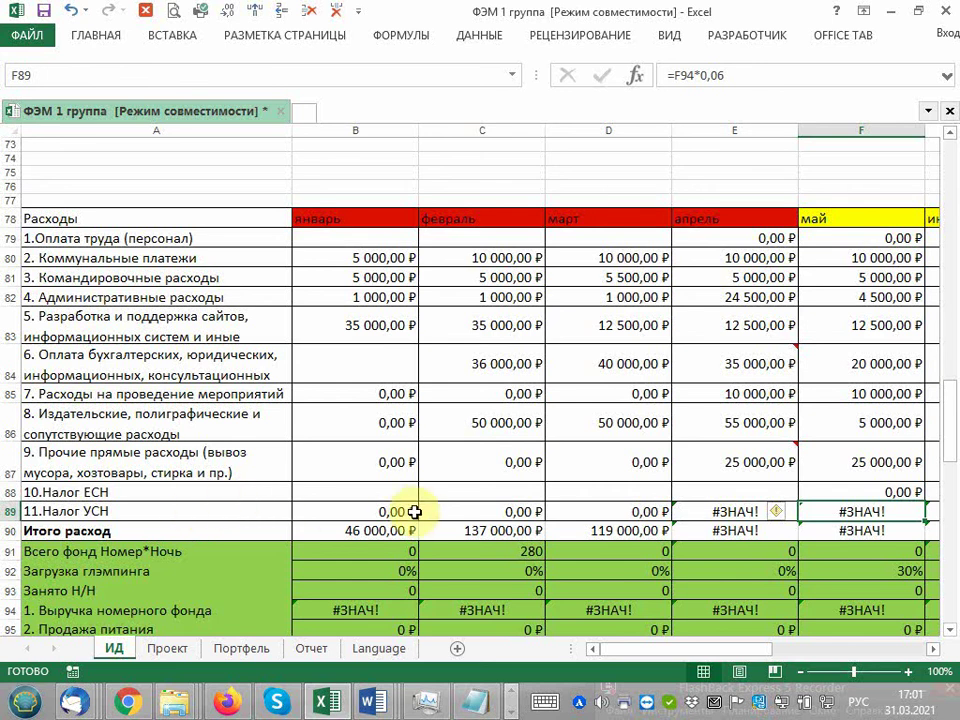
scroll(433, 506, "down", 1)
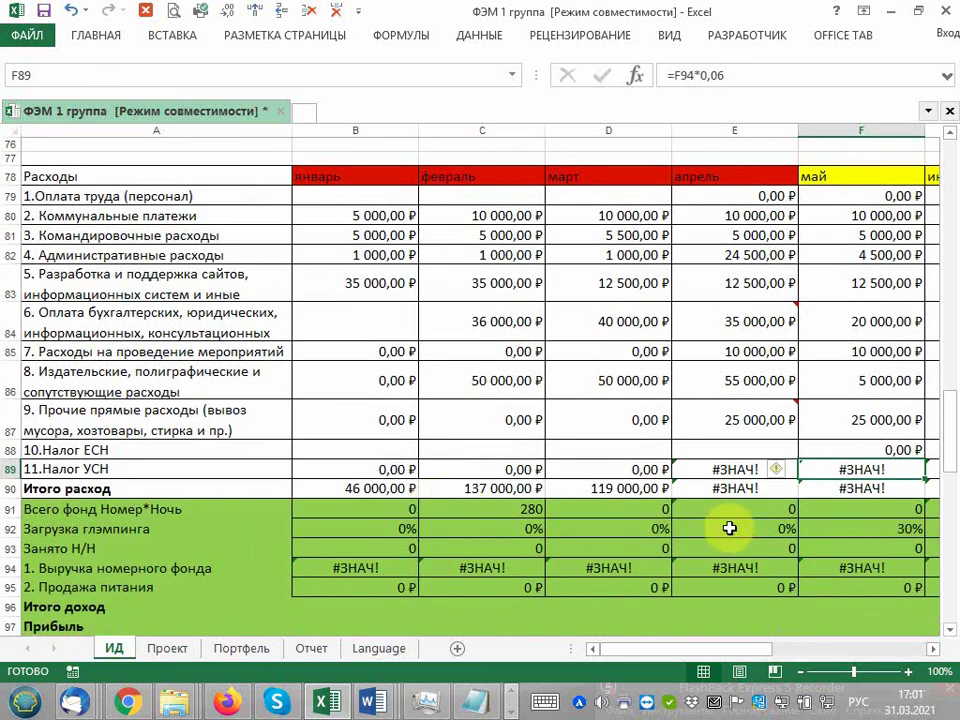
left_click(526, 508)
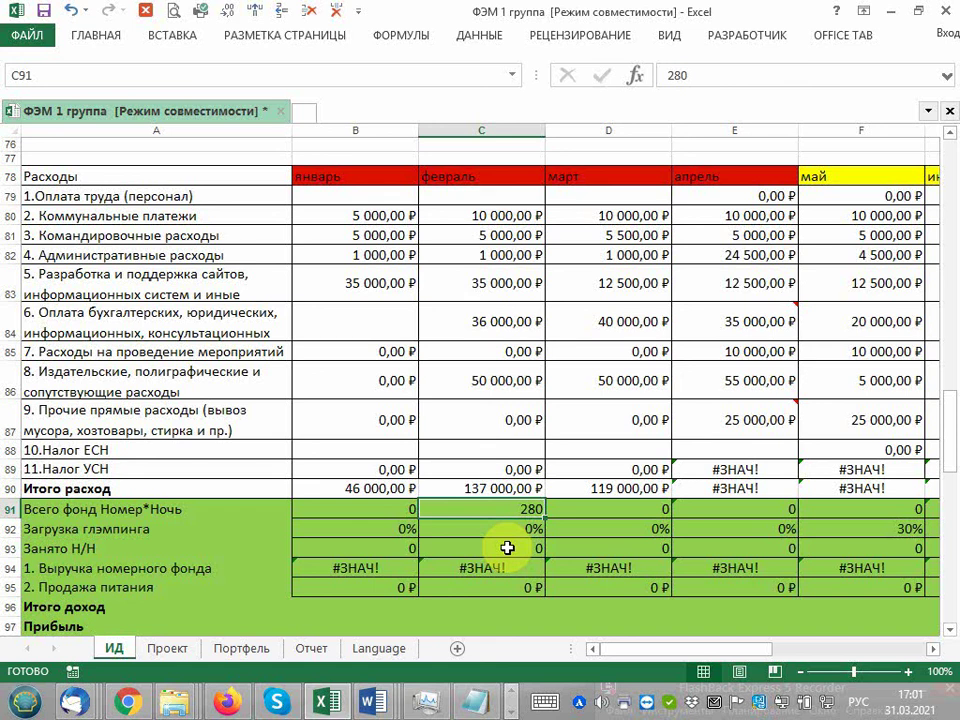
left_click(624, 512)
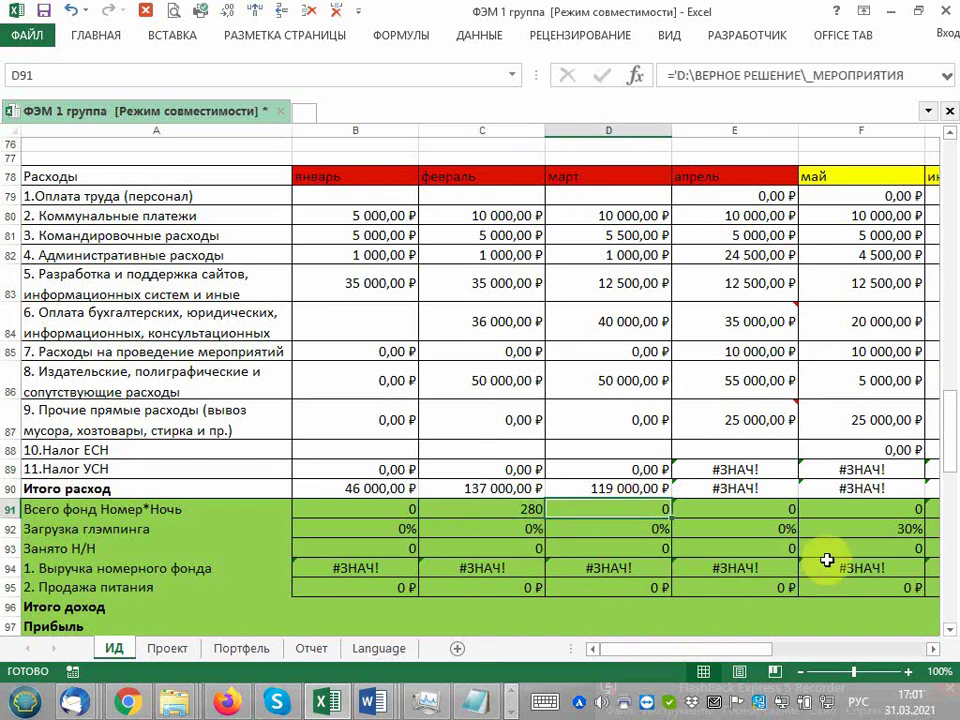
left_click(940, 74)
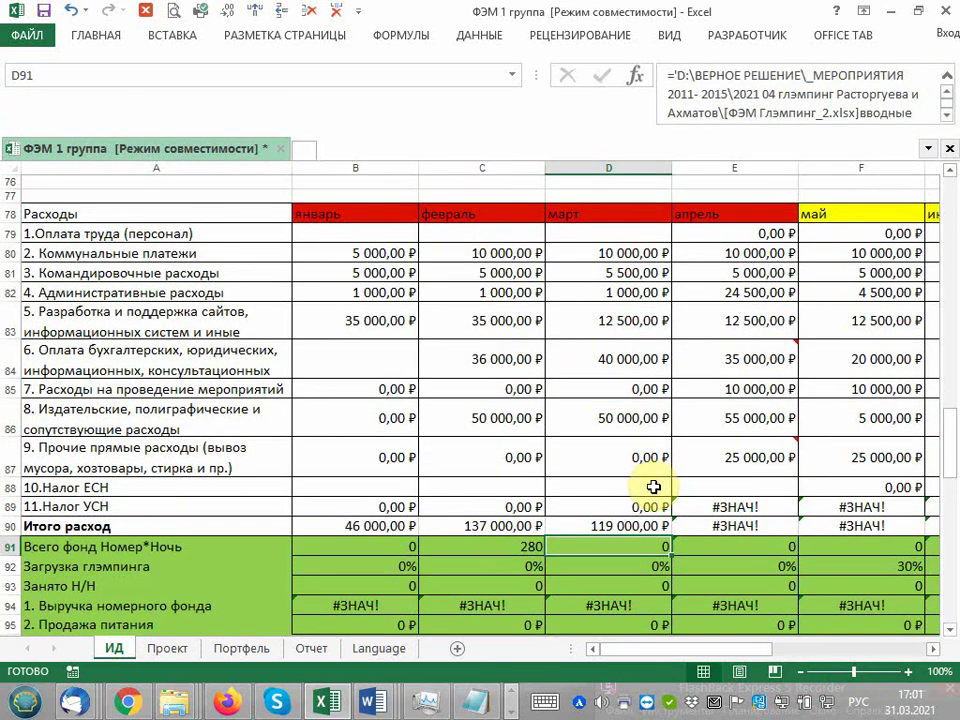
left_click(720, 549)
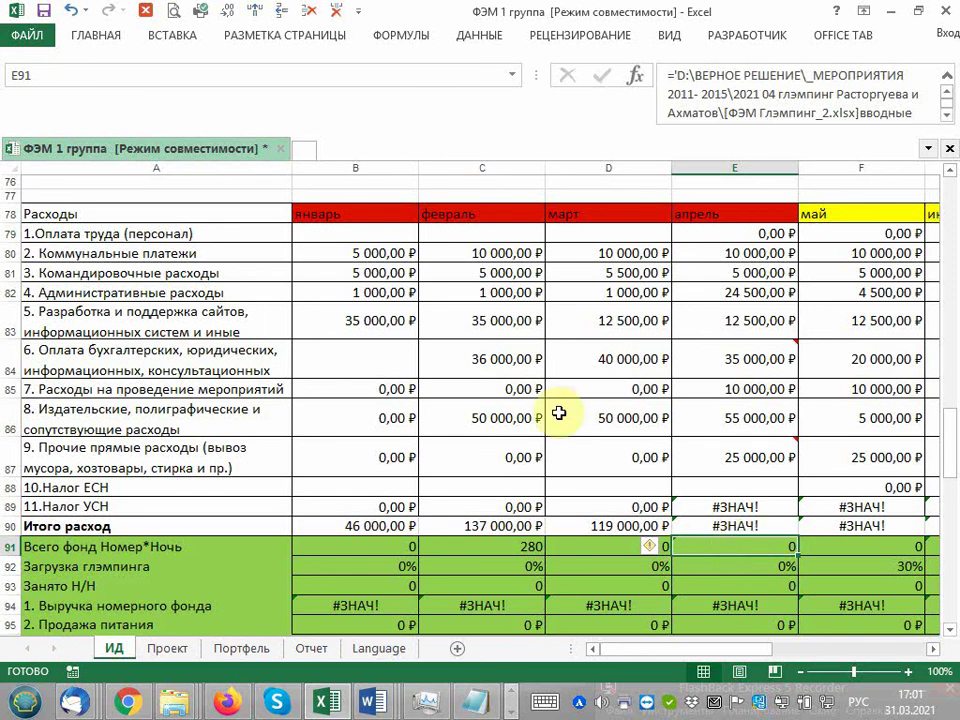
scroll(433, 419, "down", 1)
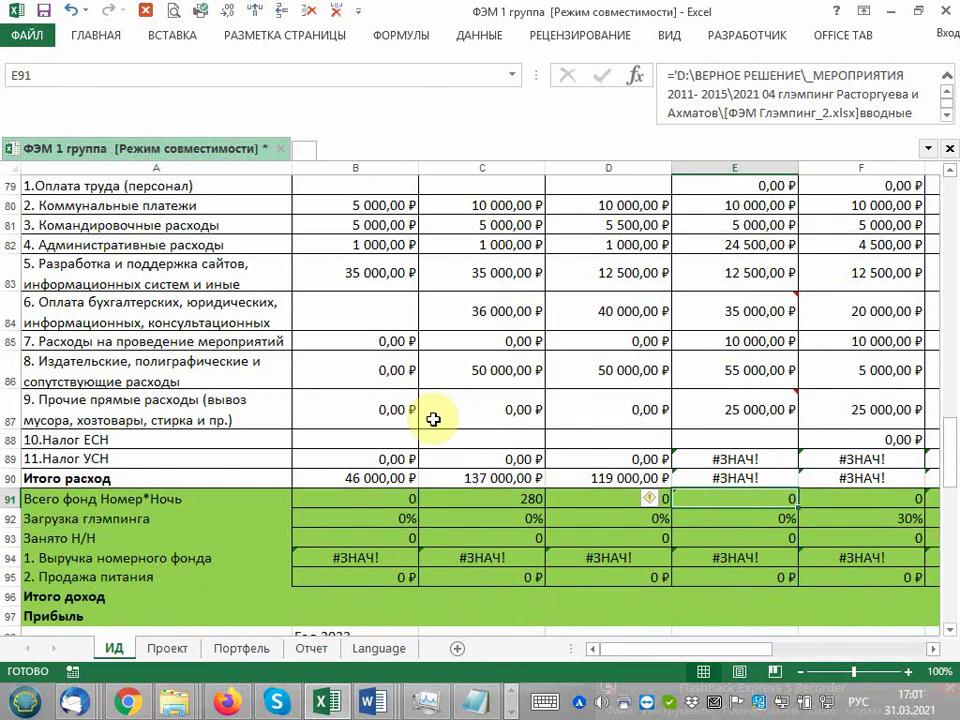
left_click(622, 540)
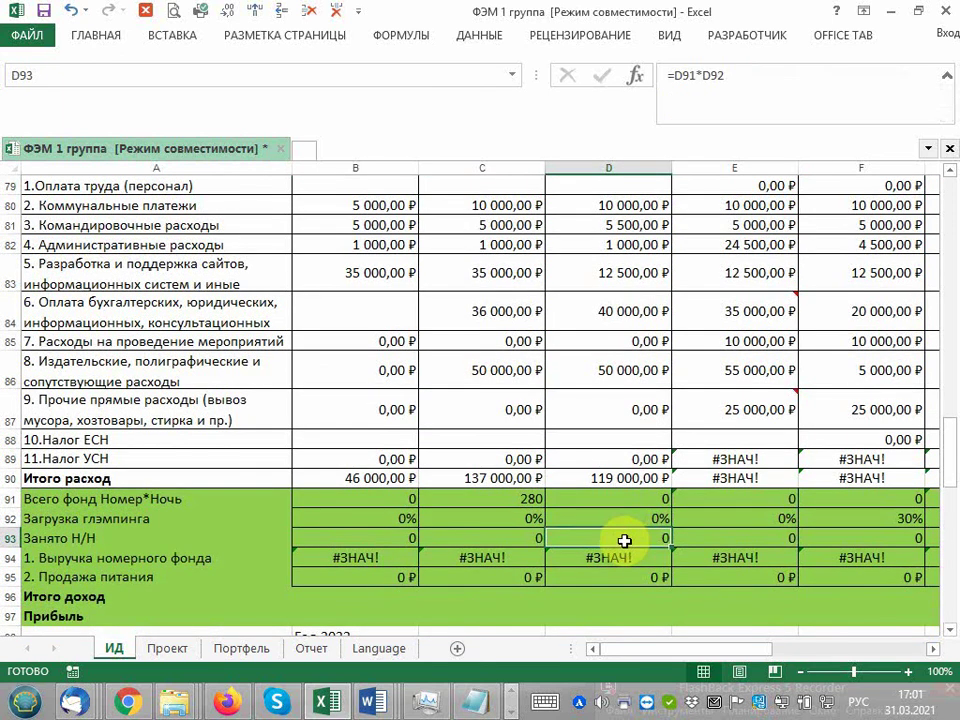
double_click(622, 540)
key("Escape")
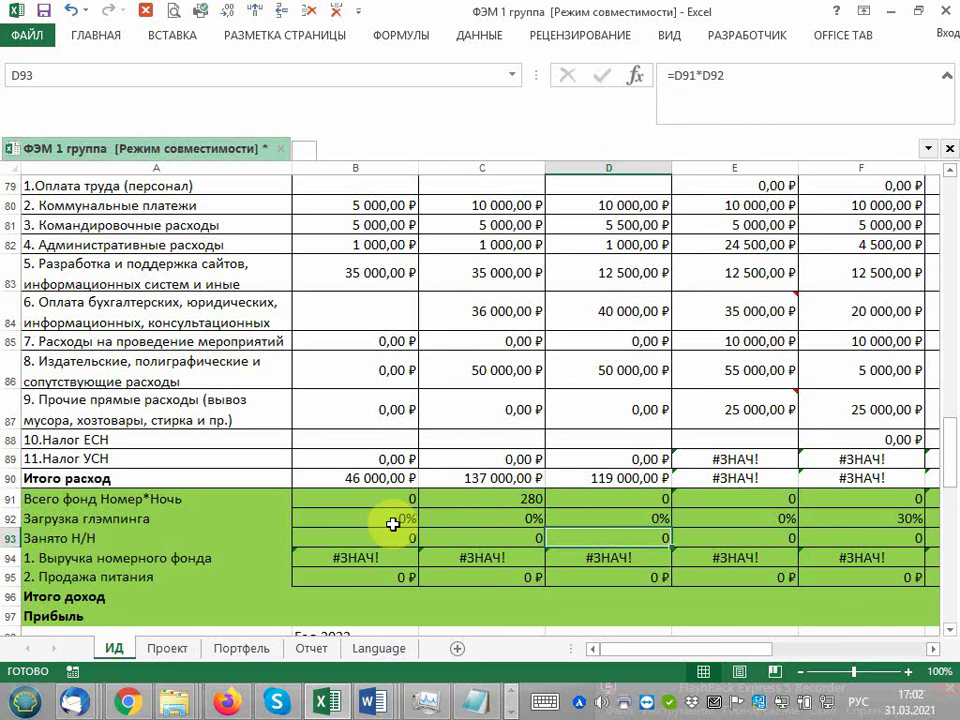
left_click(512, 540)
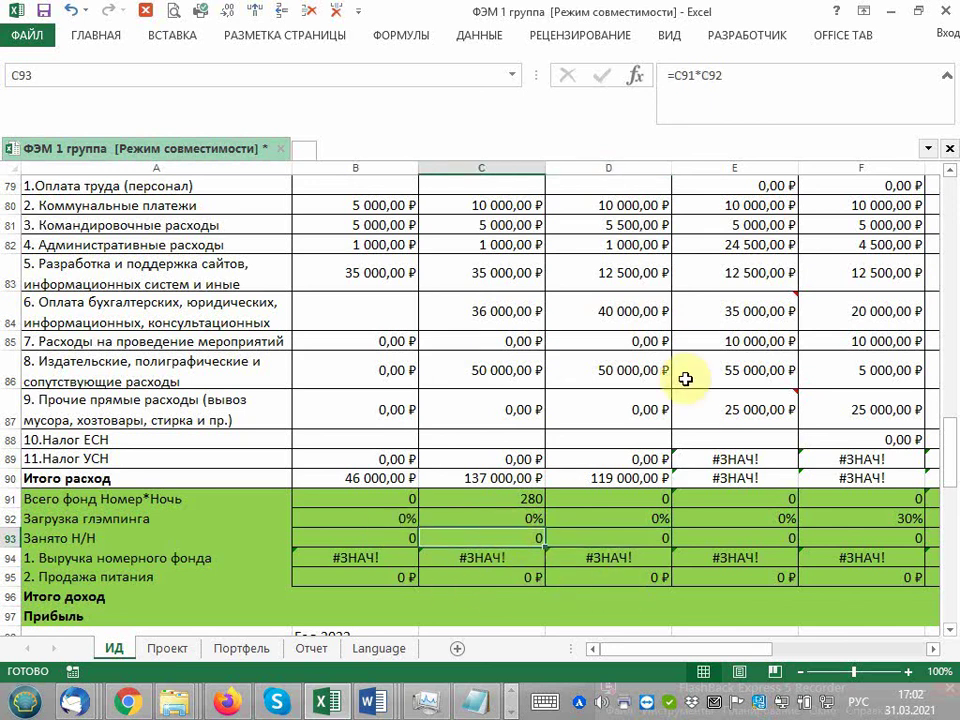
double_click(482, 538)
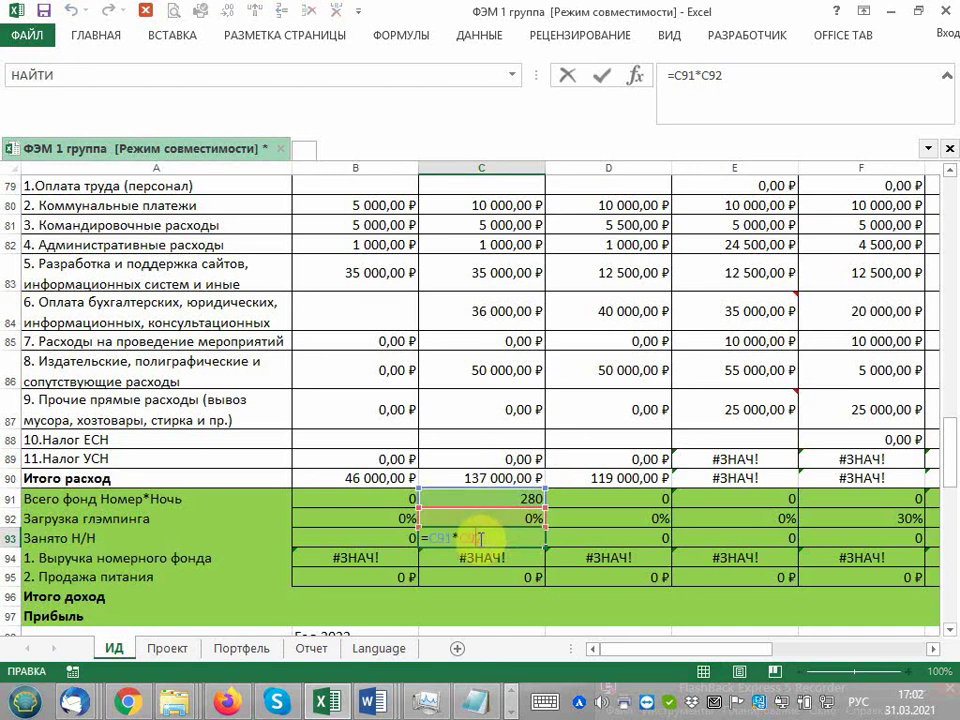
key("Escape")
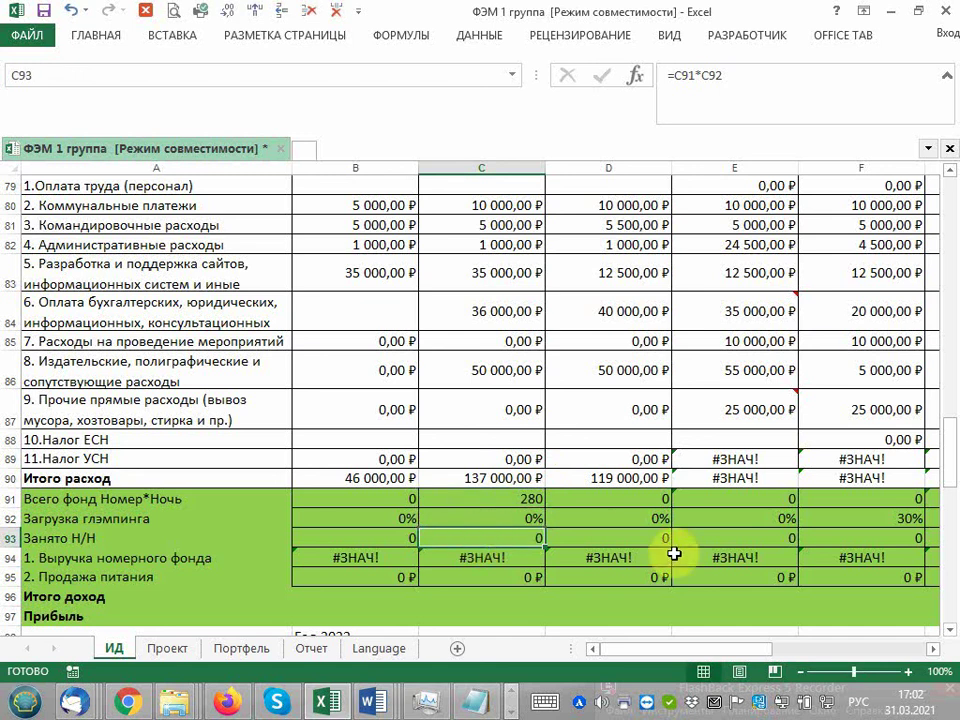
left_click(393, 519)
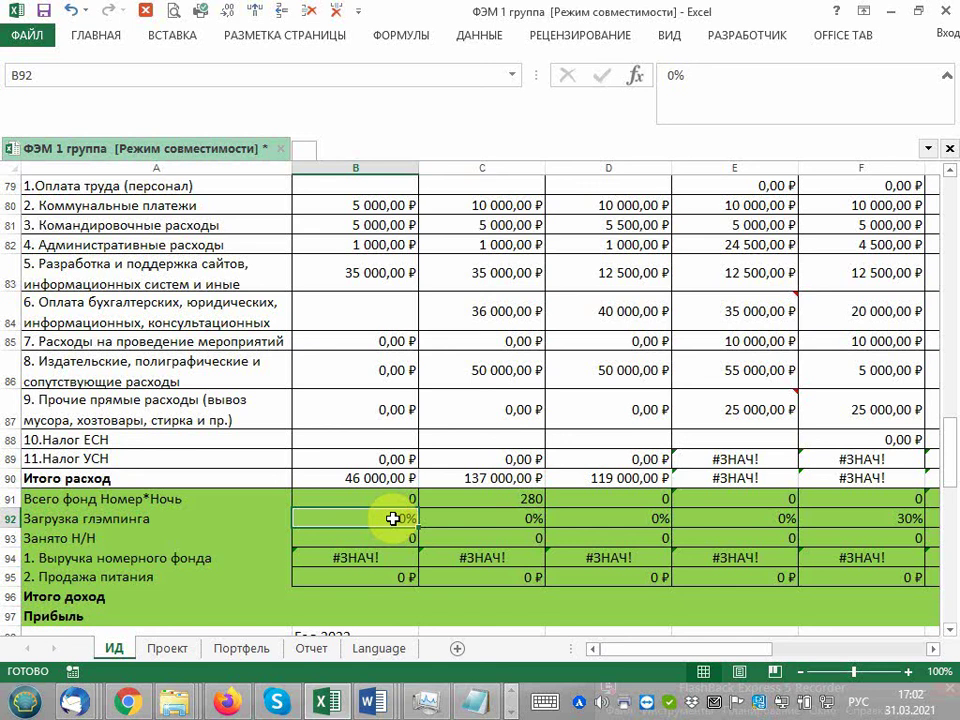
left_click(394, 541)
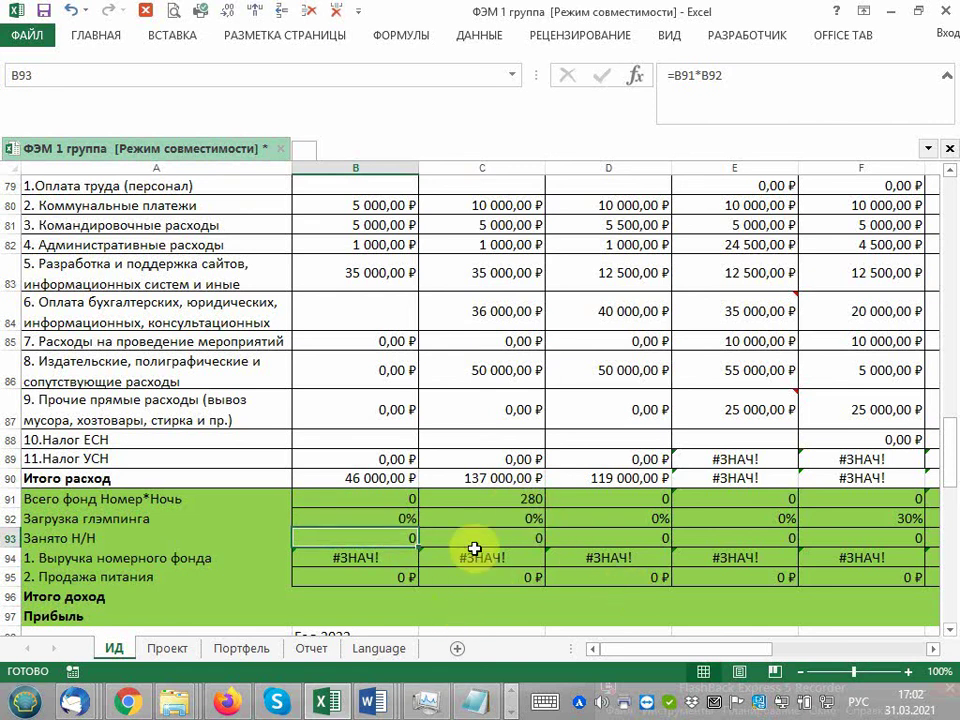
left_click(502, 498)
scroll(502, 498, "up", 5)
scroll(502, 498, "up", 5)
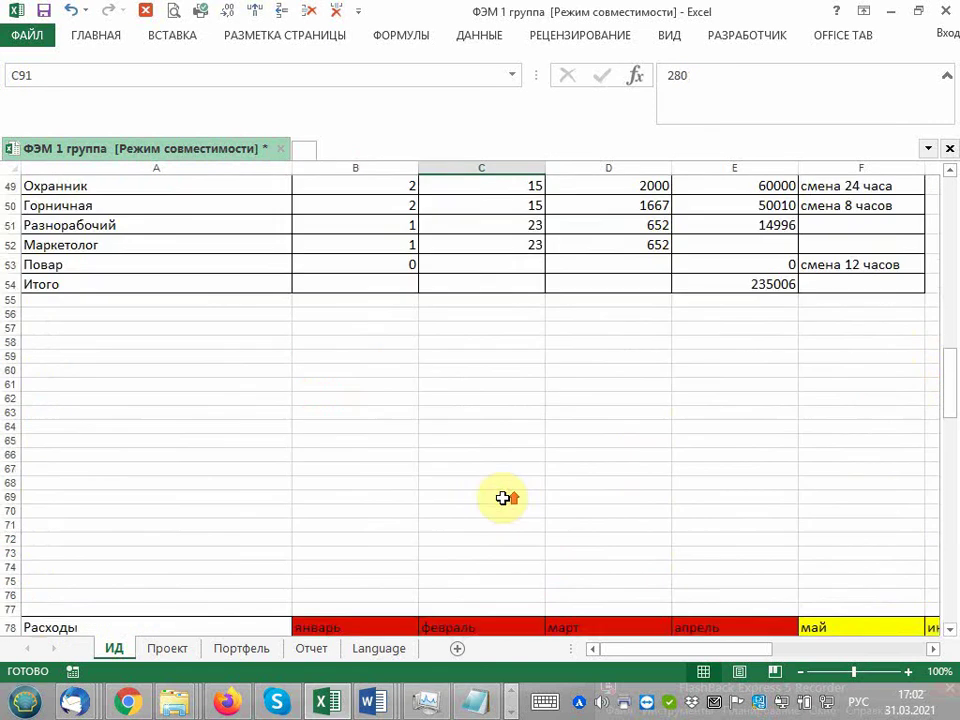
scroll(502, 498, "up", 9)
scroll(502, 498, "up", 7)
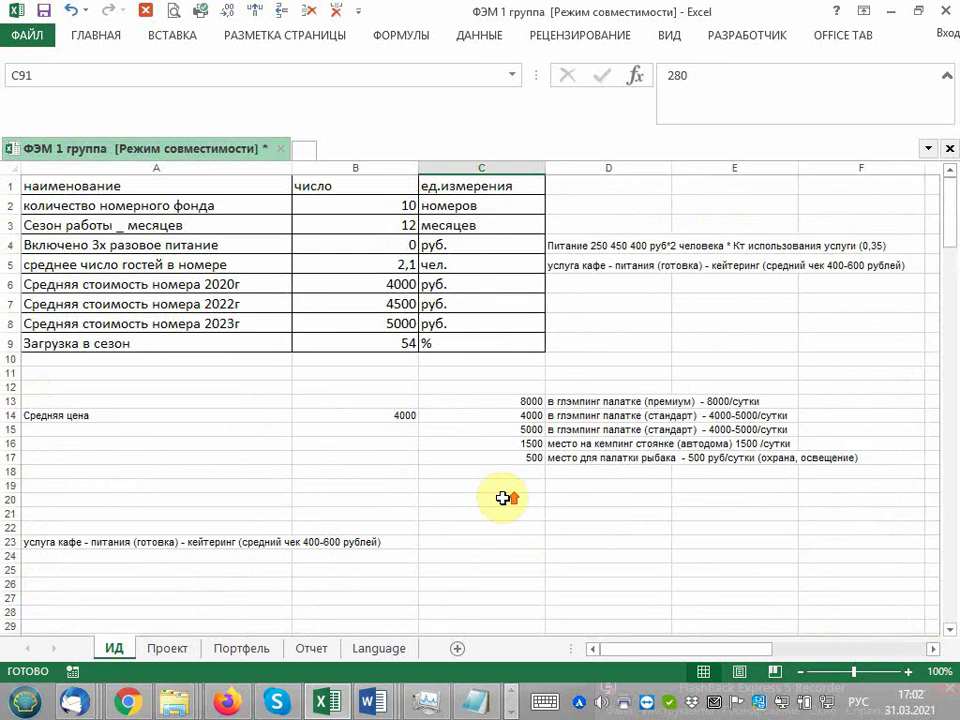
scroll(502, 498, "down", 7)
scroll(502, 498, "down", 8)
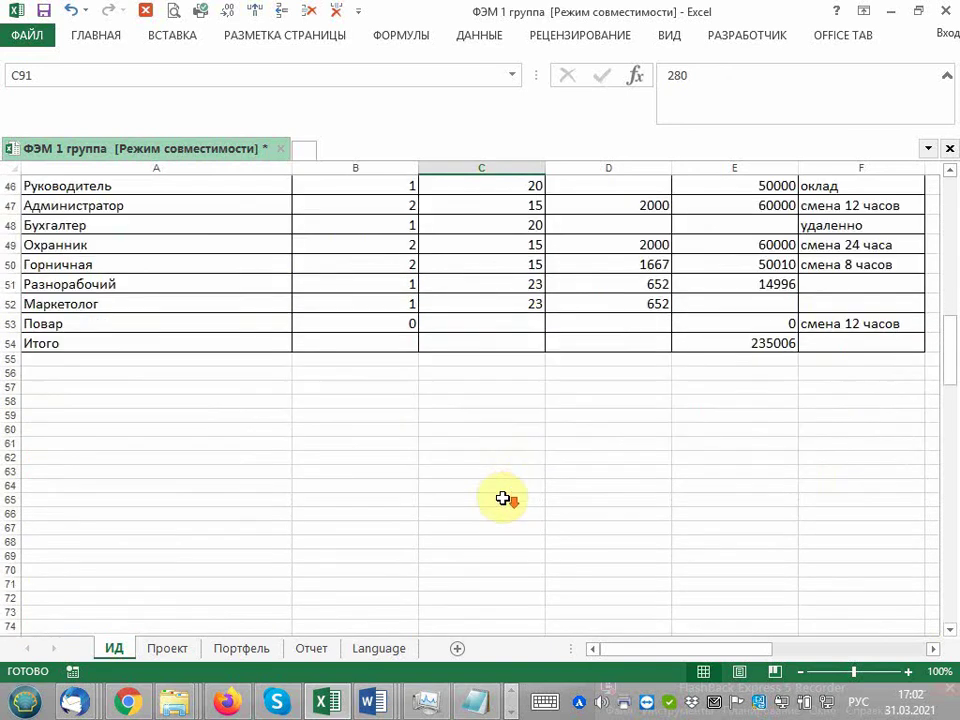
scroll(502, 498, "down", 10)
scroll(502, 498, "down", 1)
scroll(502, 498, "down", 4)
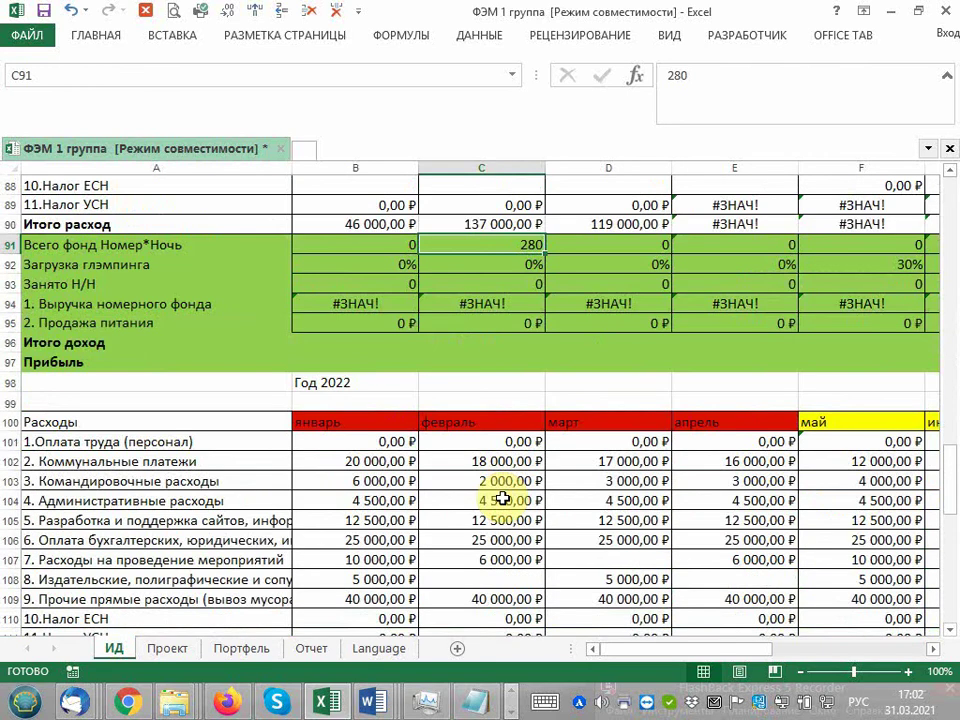
scroll(502, 498, "up", 1)
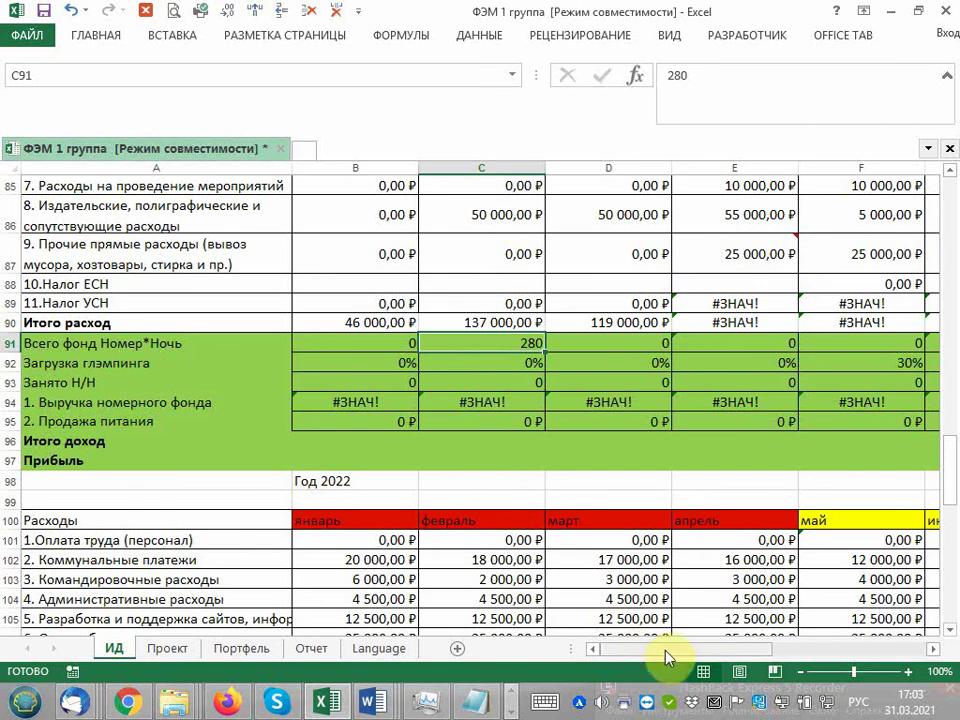
left_click_drag(669, 650, 770, 657)
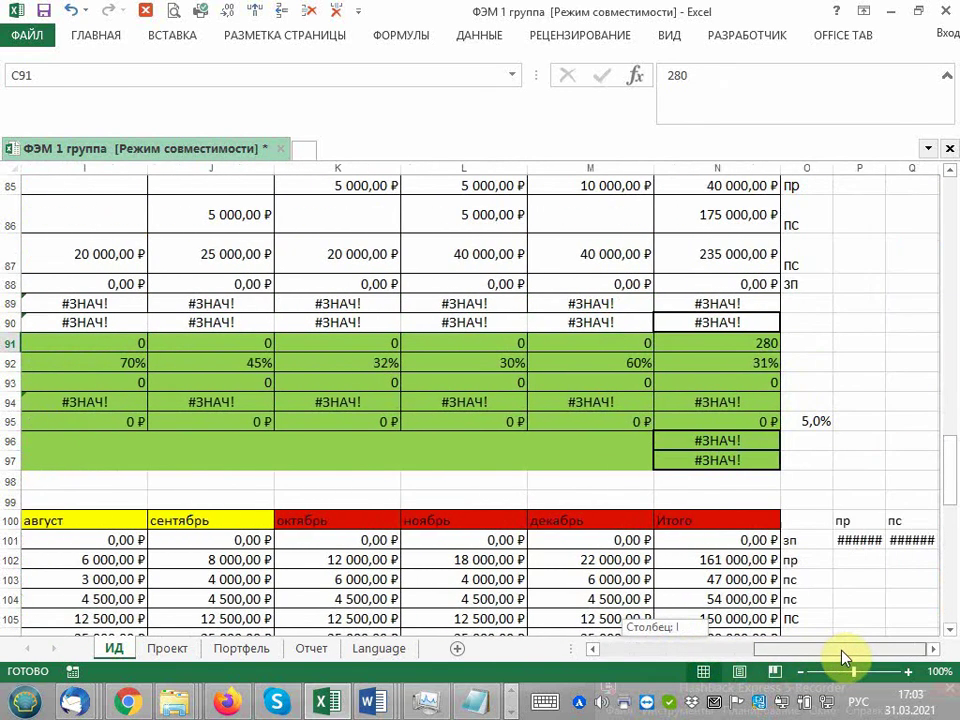
left_click(513, 342)
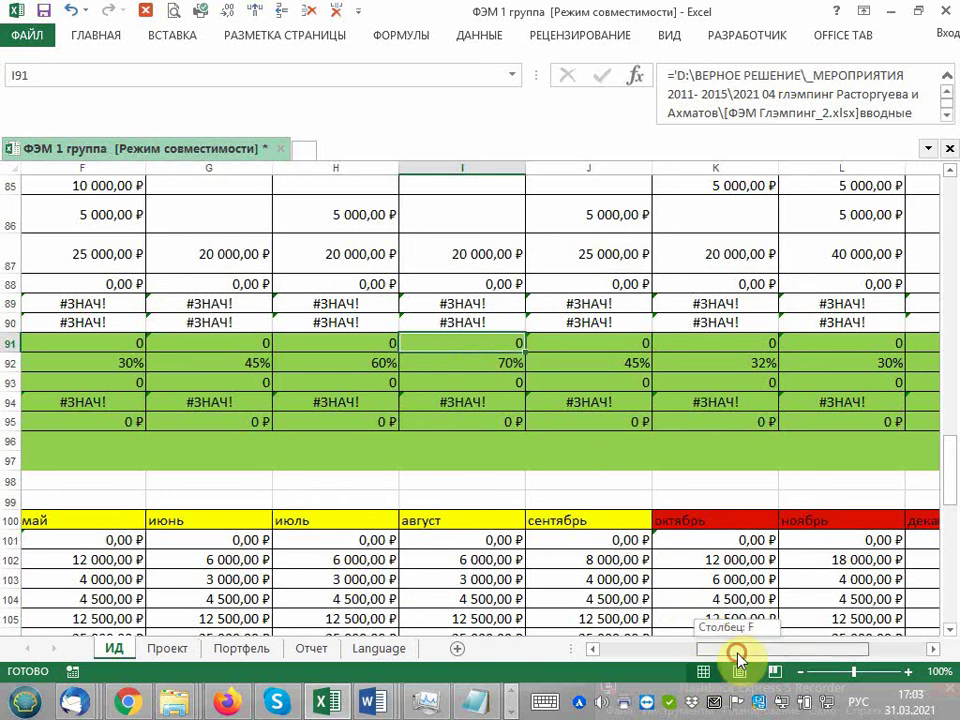
left_click_drag(738, 660, 751, 660)
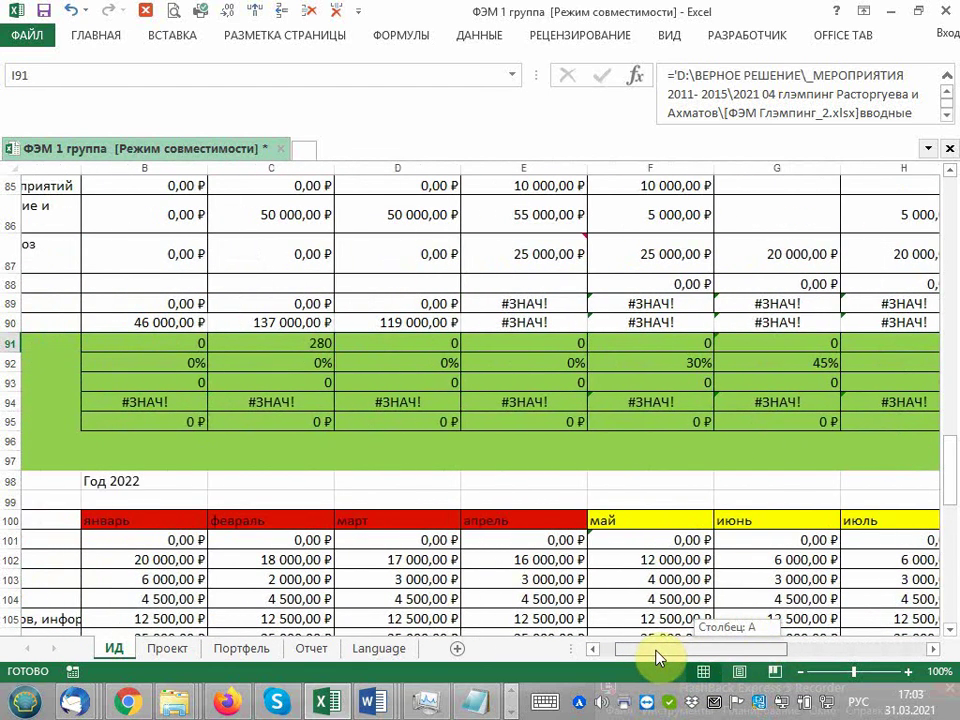
left_click_drag(751, 660, 631, 660)
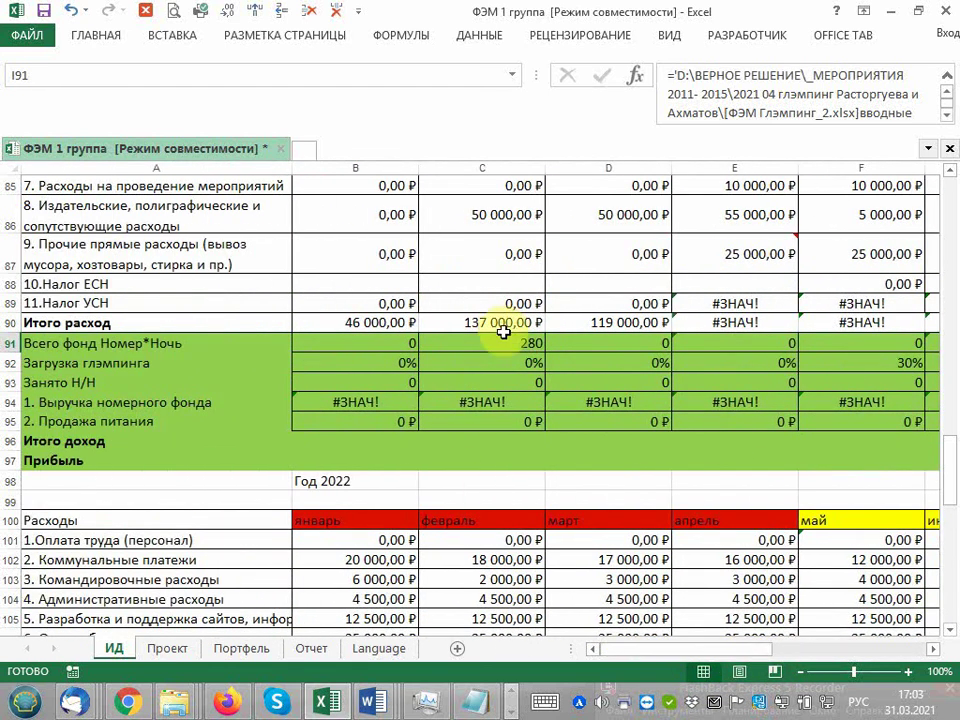
left_click(507, 342)
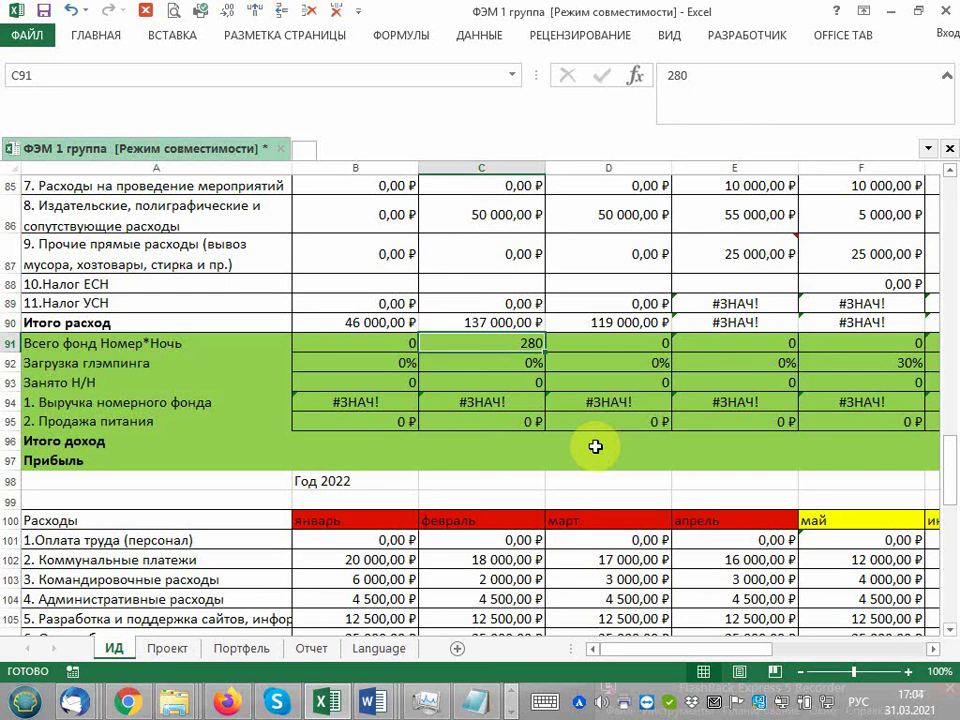
left_click(510, 362)
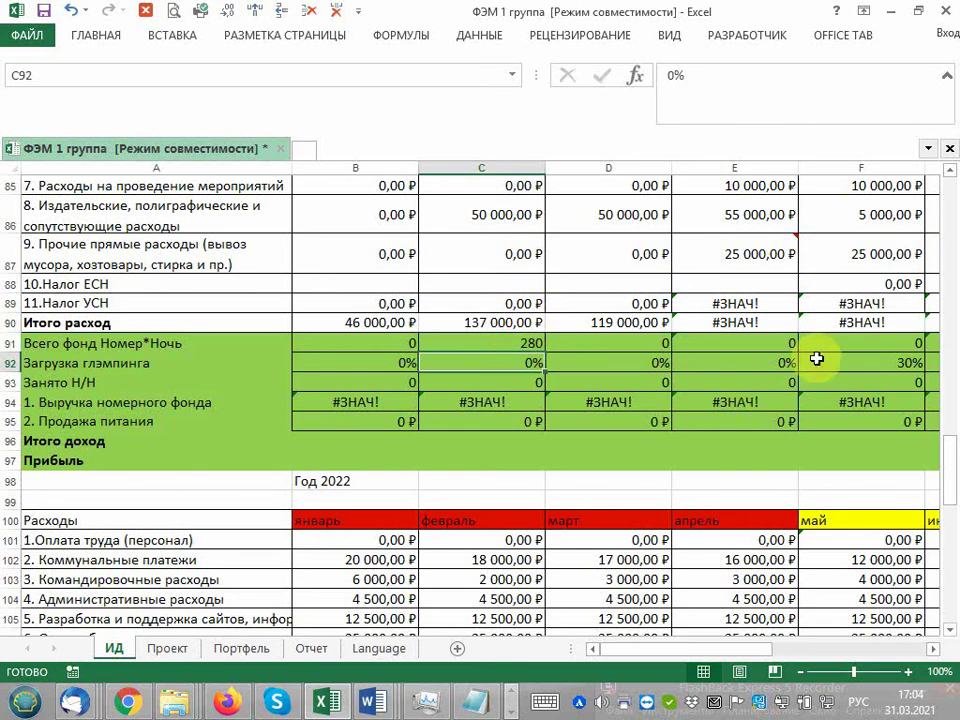
mouse_move(705, 649)
left_mouse_down()
mouse_move(789, 667)
mouse_move(771, 667)
left_mouse_up()
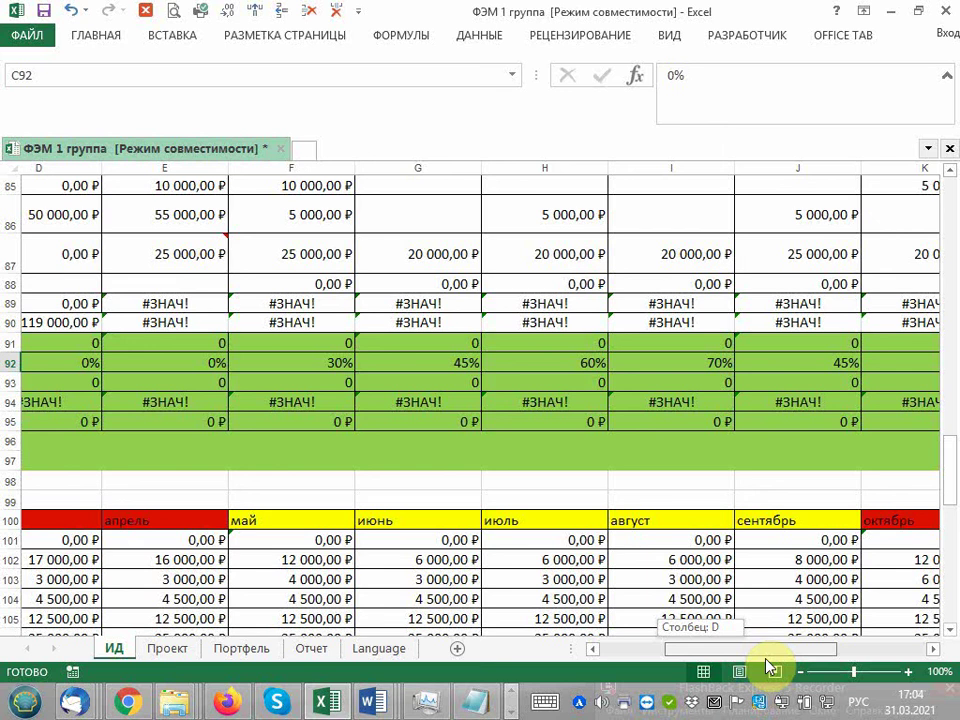
left_click_drag(771, 667, 855, 662)
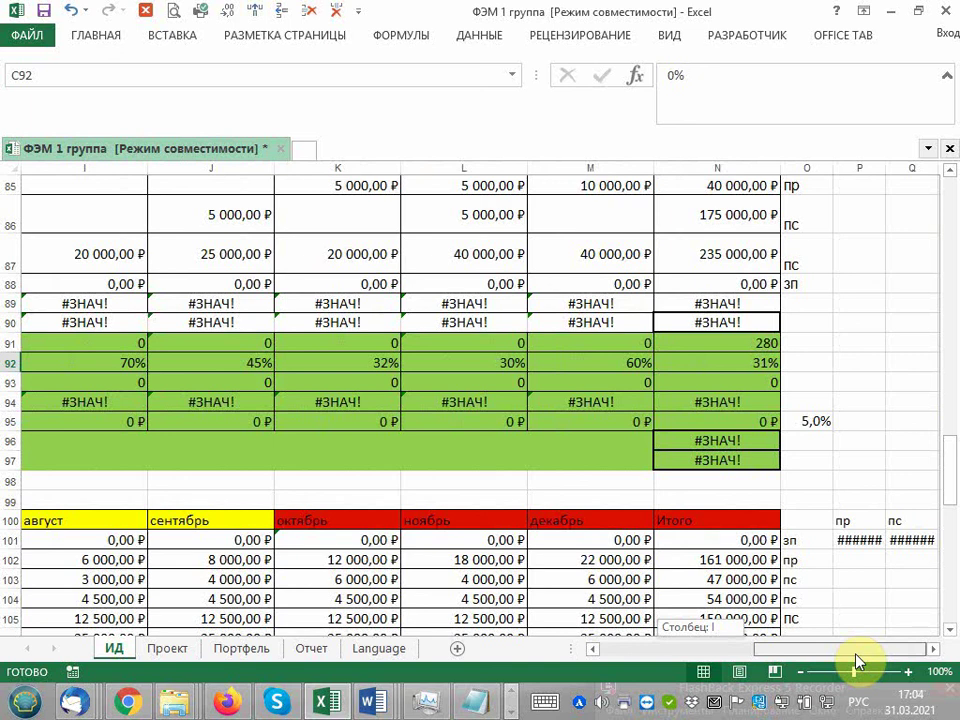
left_click_drag(855, 662, 729, 666)
Enter =B2*30 in B91 and fill it across row 91.
left_click(116, 343)
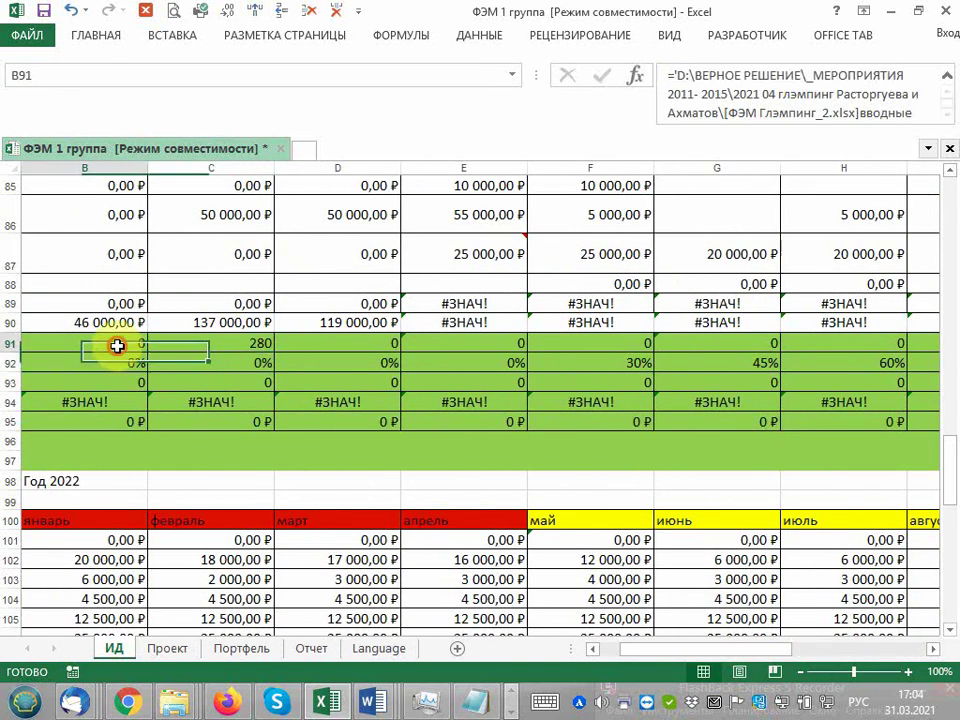
left_click_drag(754, 664, 606, 654)
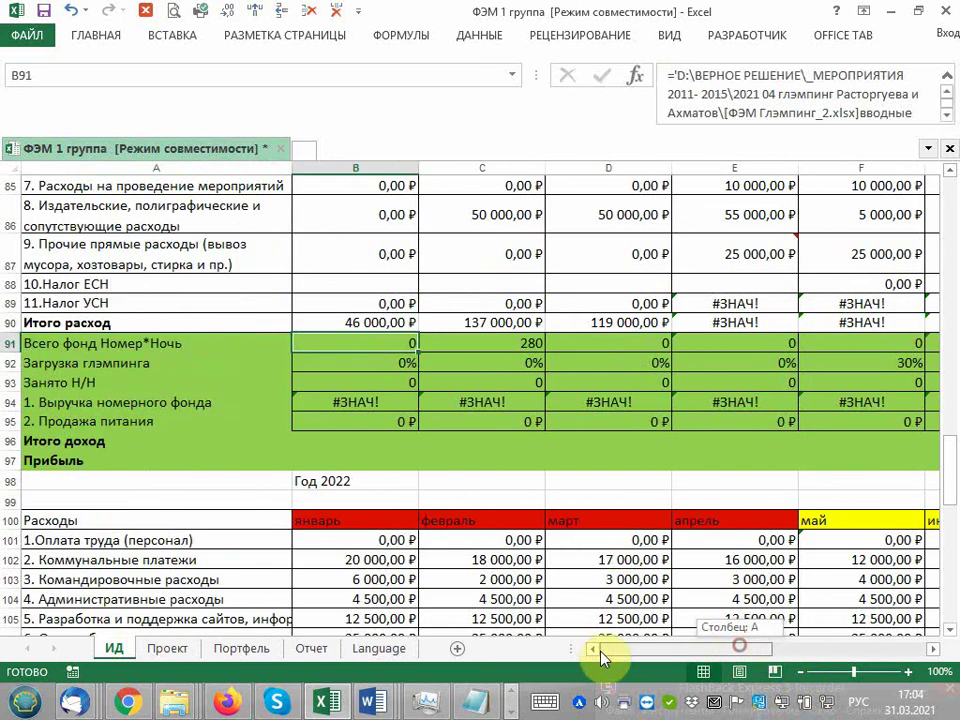
type("=")
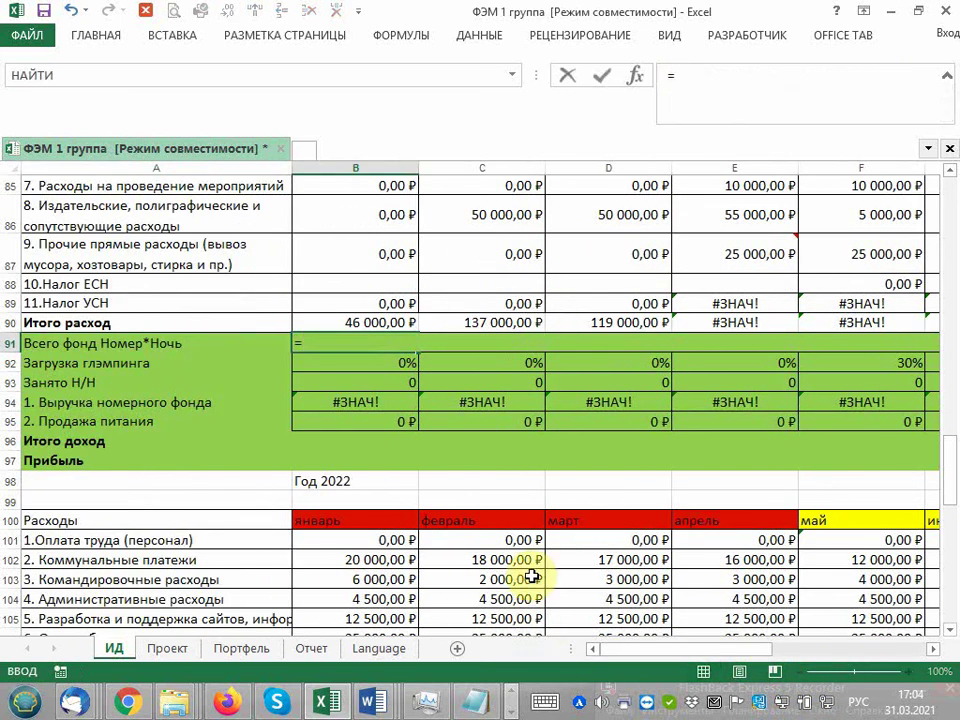
scroll(525, 544, "up", 3)
scroll(512, 456, "up", 13)
scroll(512, 456, "up", 12)
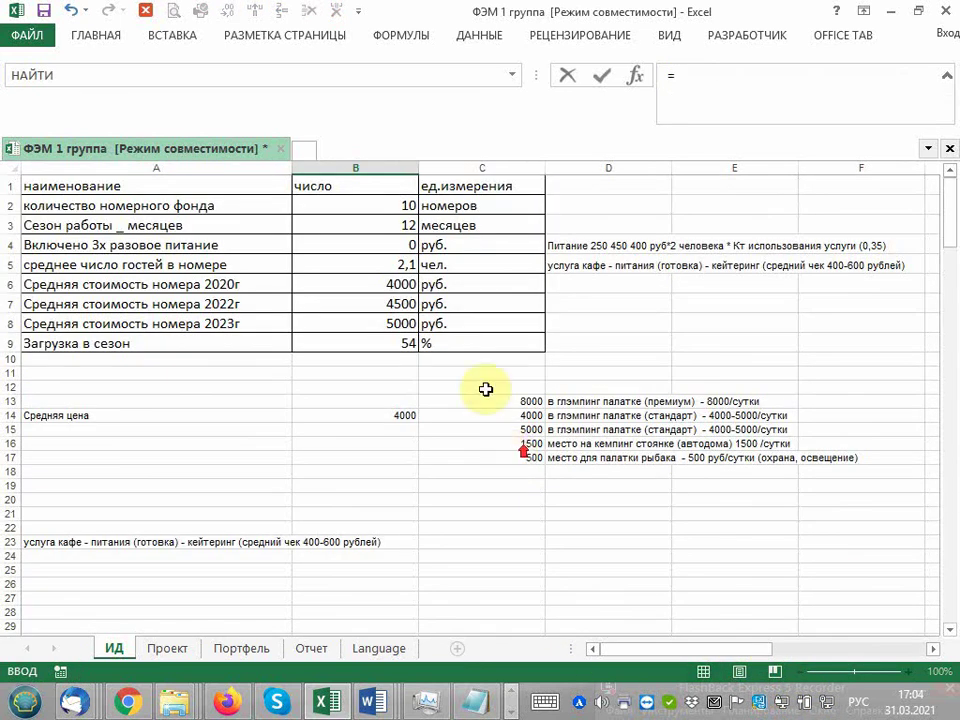
left_click(376, 203)
type("*")
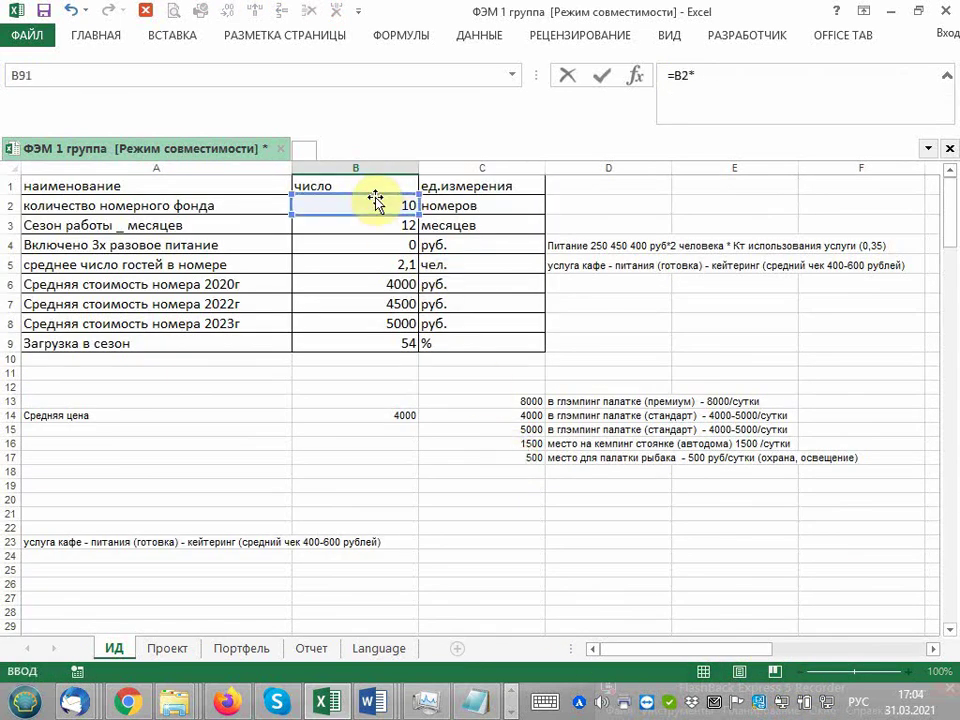
type("30")
key("Return")
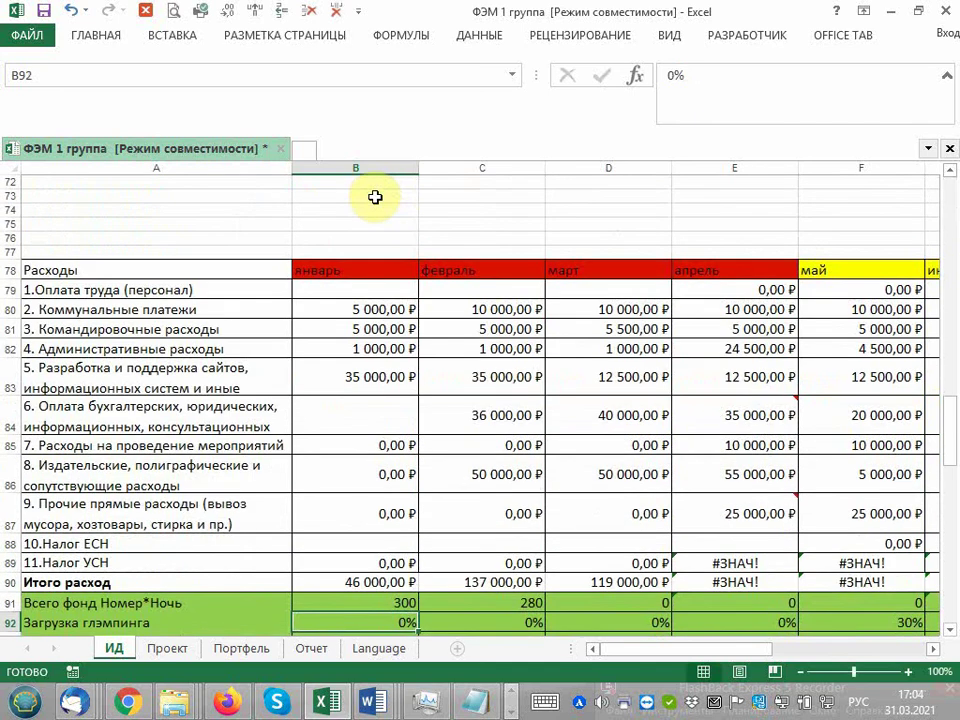
left_click(381, 601)
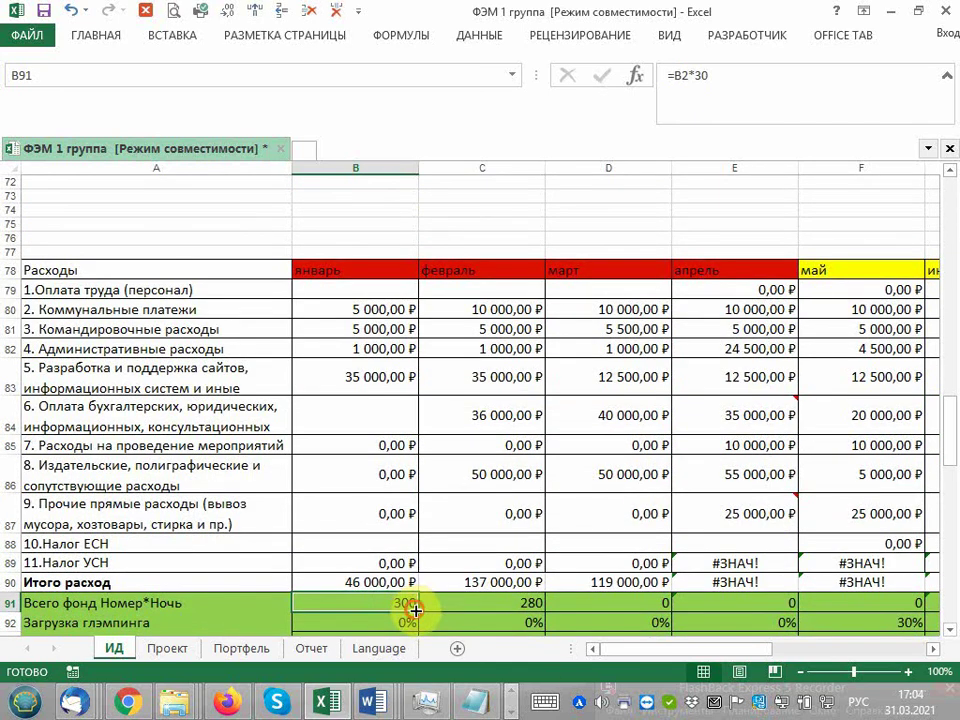
mouse_move(418, 611)
left_mouse_down()
mouse_move(955, 620)
mouse_move(780, 618)
mouse_move(720, 655)
left_mouse_up()
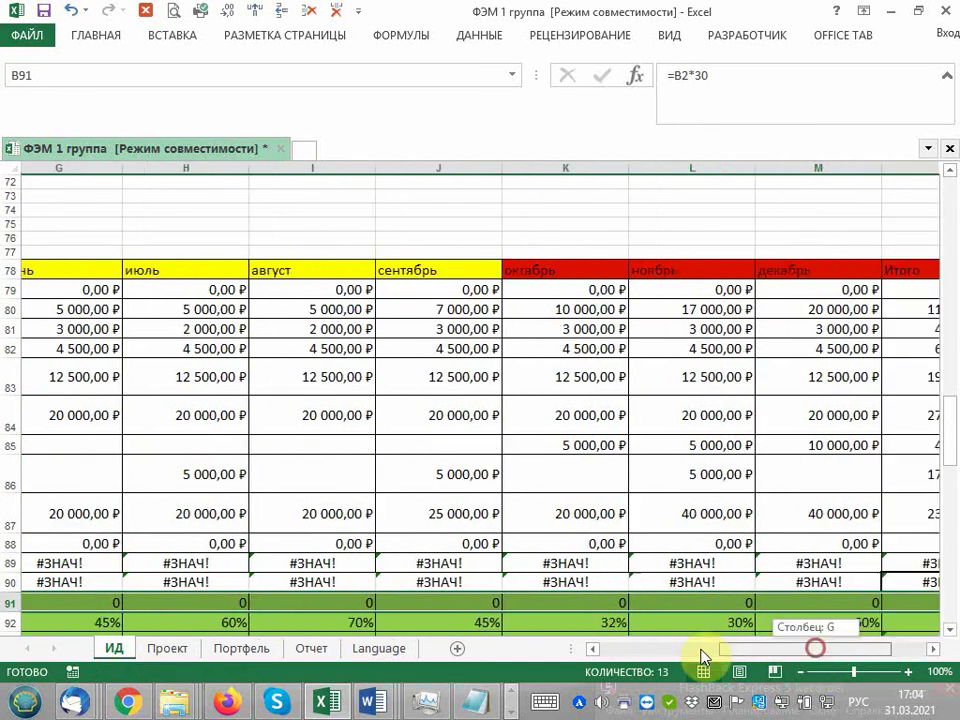
left_click(395, 601)
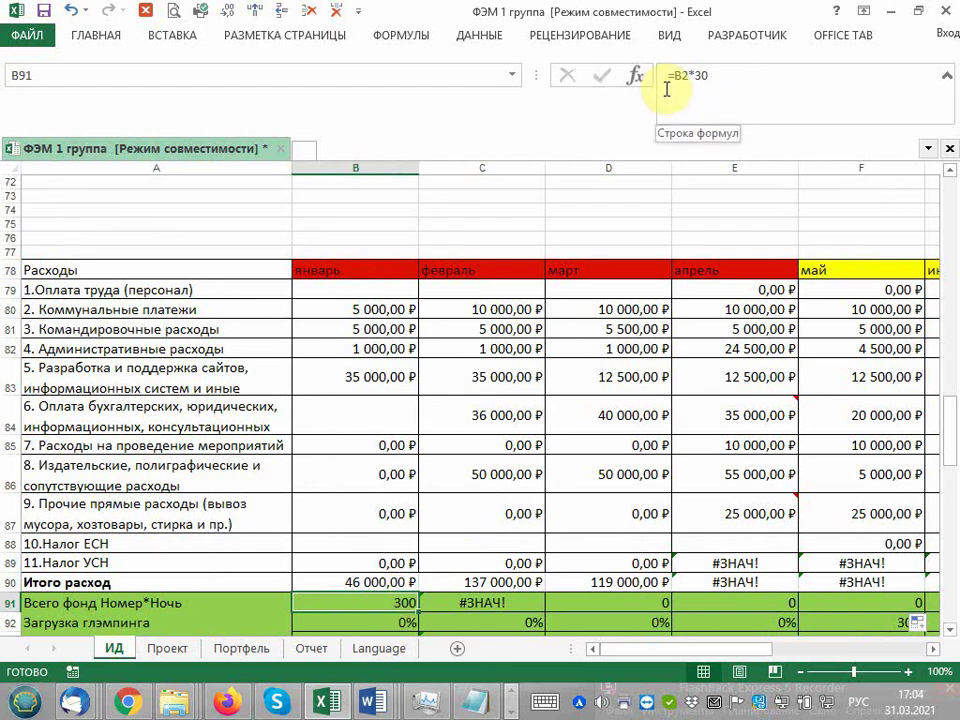
Change B91 to =$B$2*30 and refill row 91 through Итого, showing 300 per month.
left_click(681, 75)
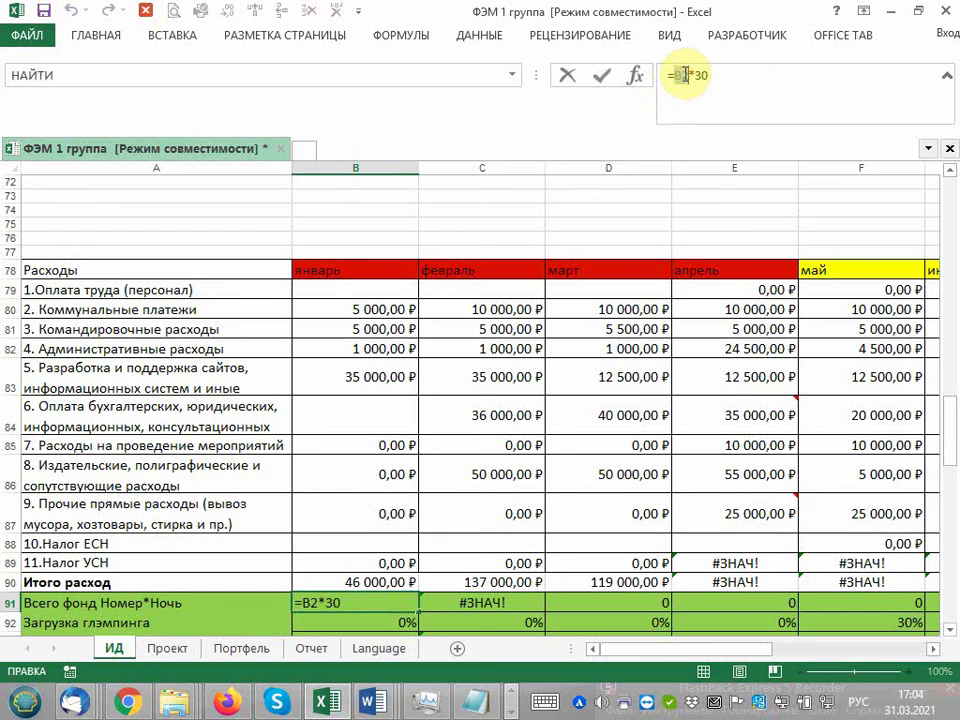
key("F4")
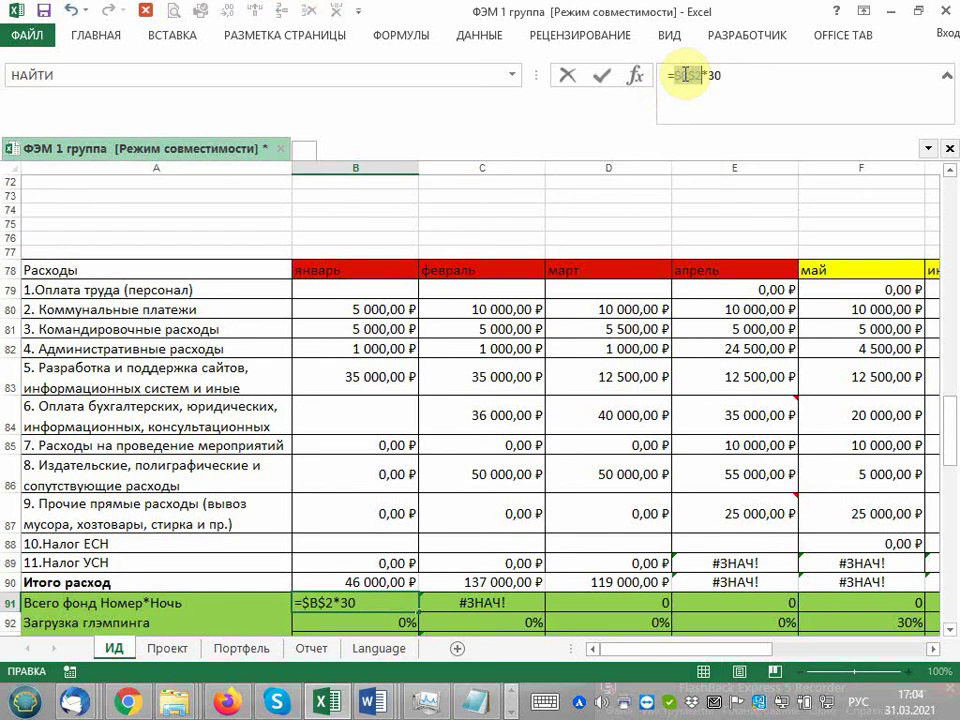
key("Return")
left_click(394, 601)
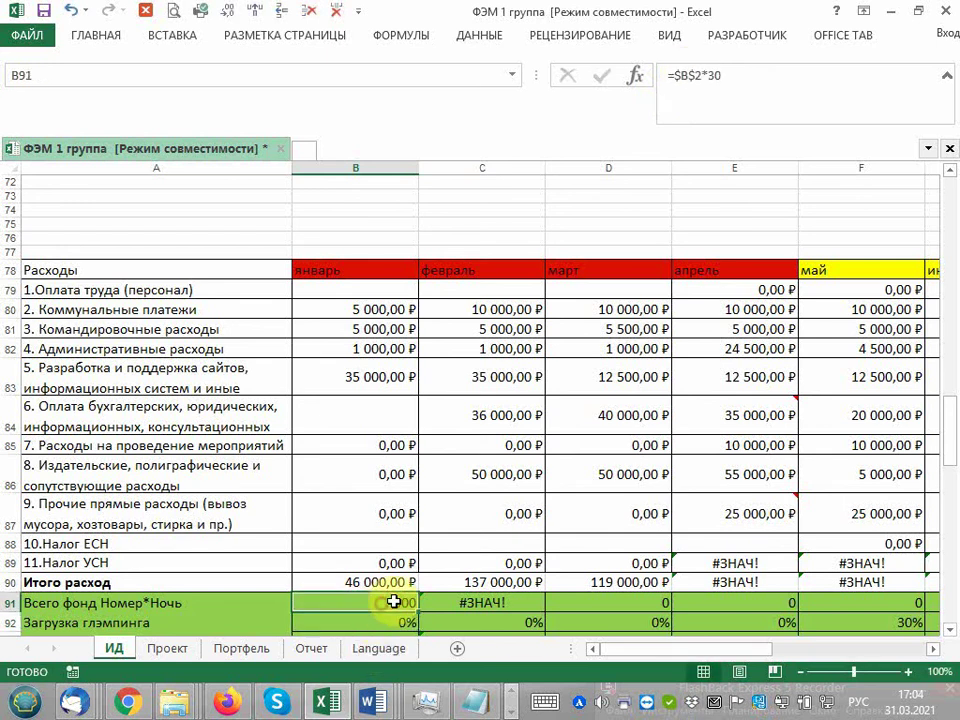
mouse_move(418, 611)
left_mouse_down()
mouse_move(950, 628)
mouse_move(793, 628)
left_mouse_up()
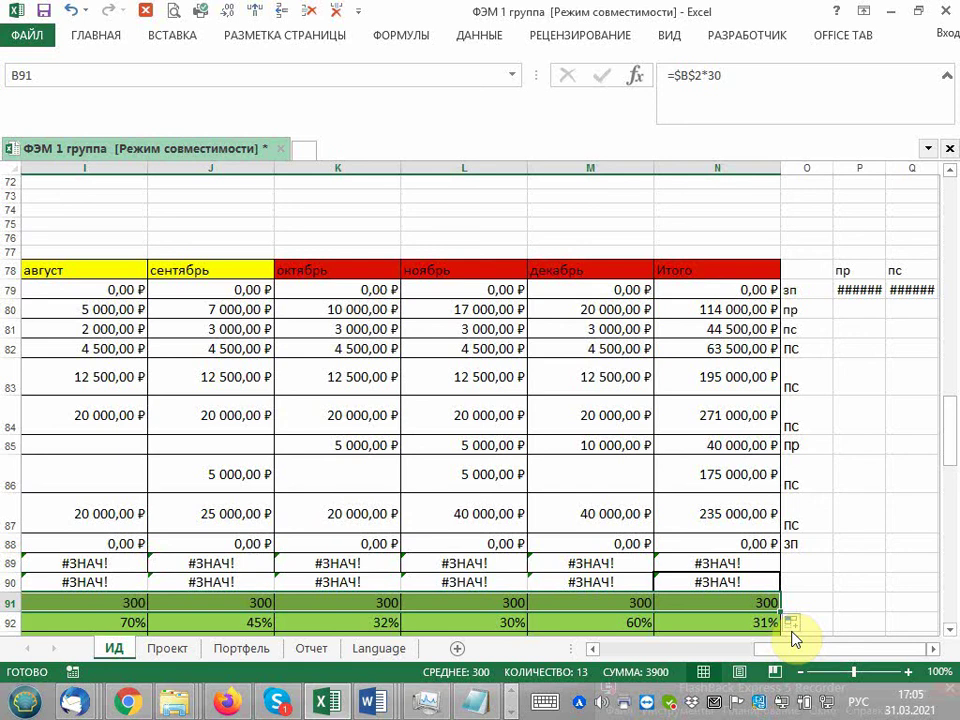
left_click_drag(767, 645, 615, 650)
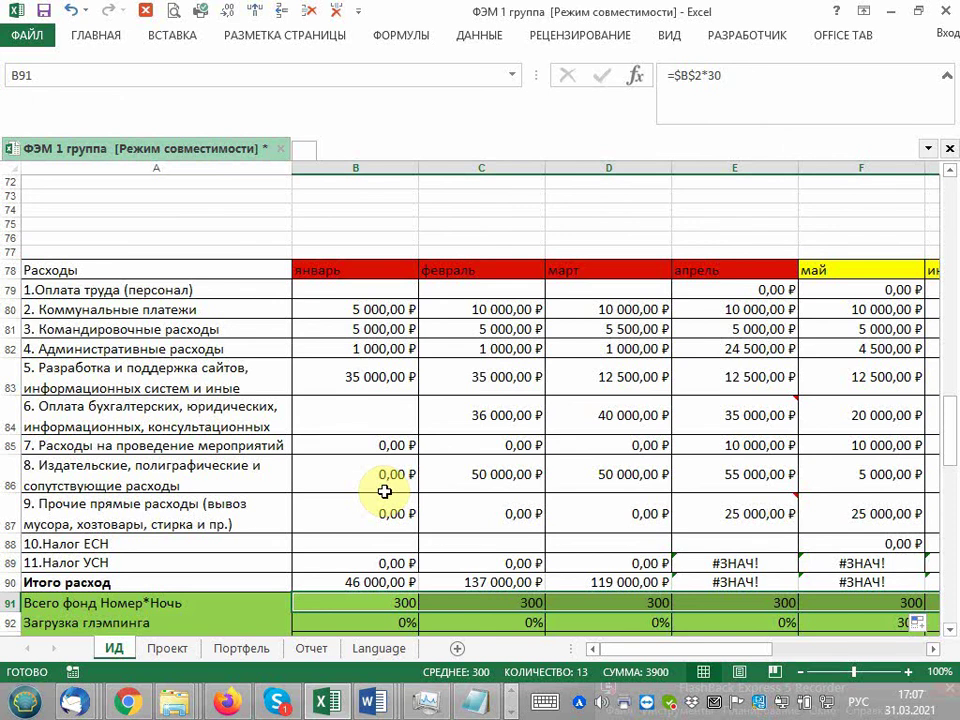
scroll(384, 491, "down", 1)
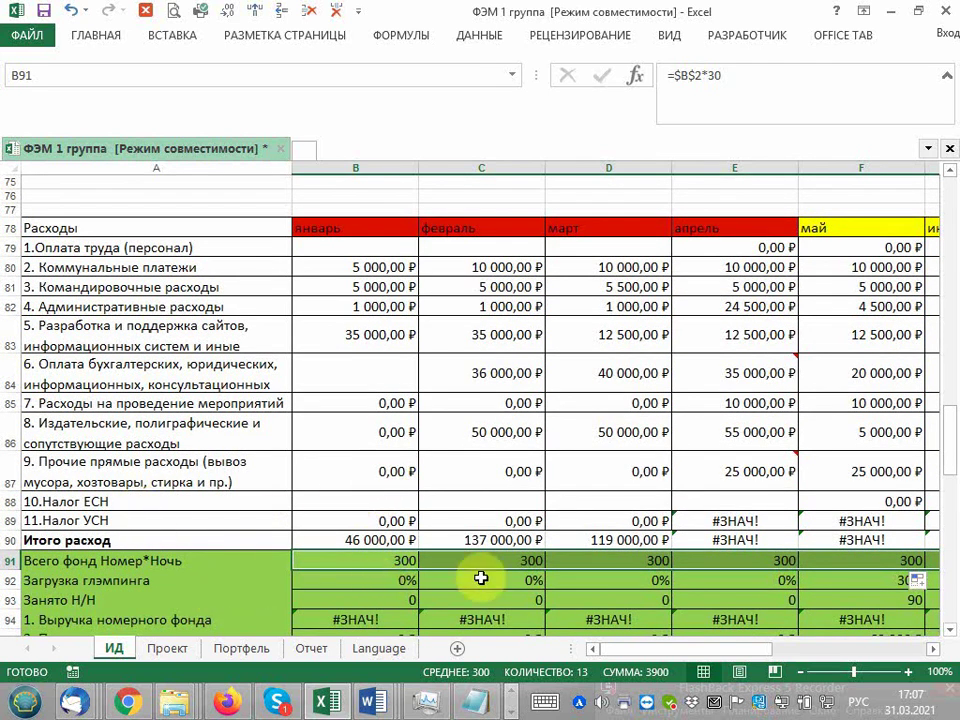
left_click_drag(740, 650, 884, 665)
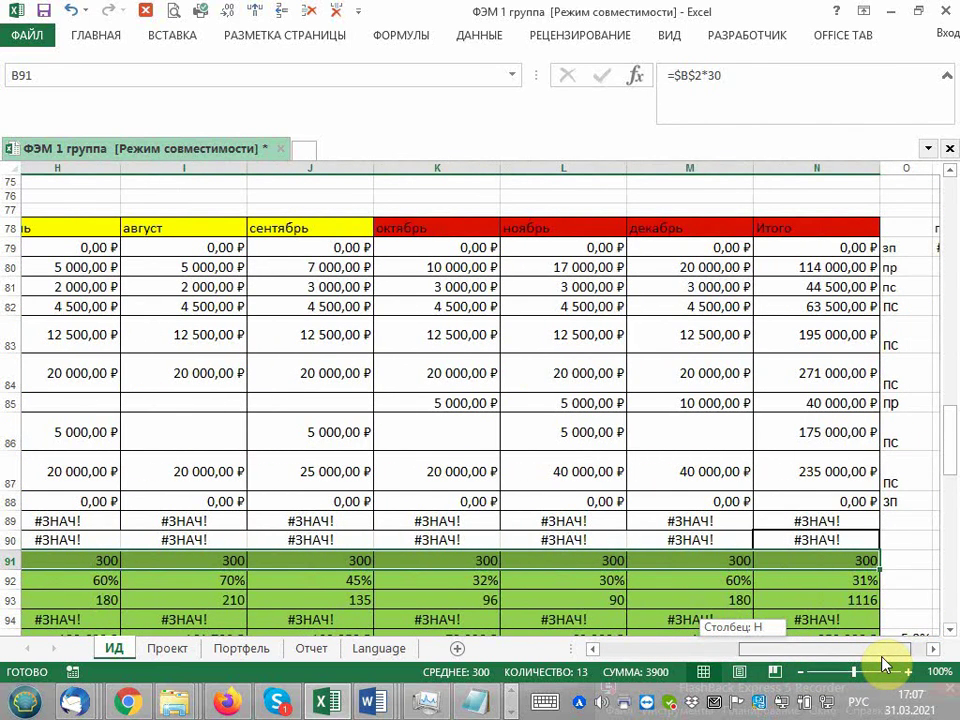
left_click(888, 604)
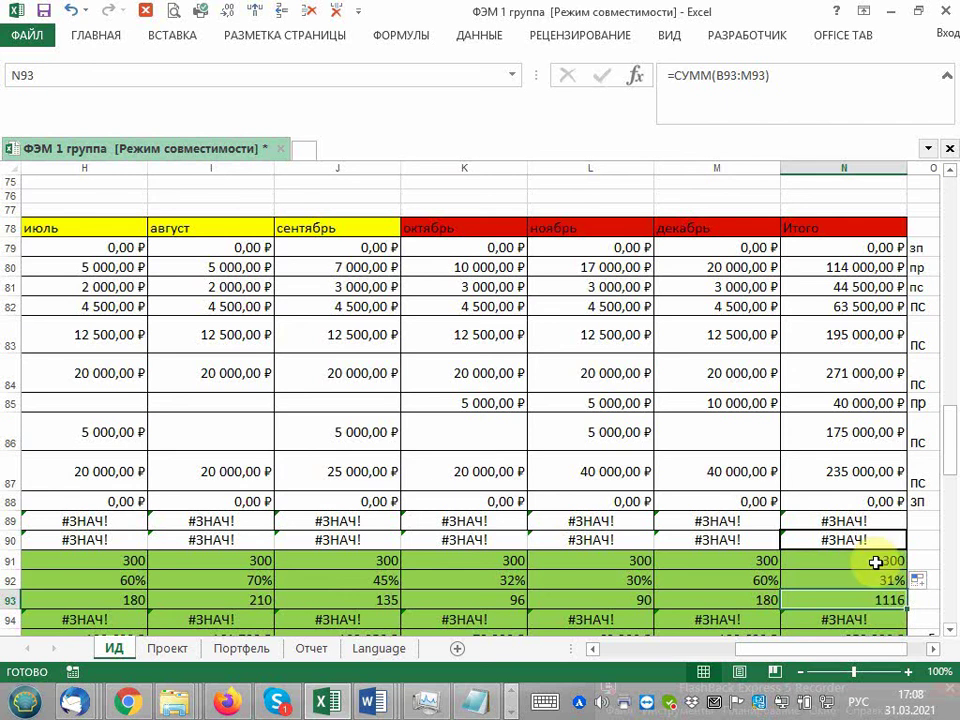
left_click(874, 562)
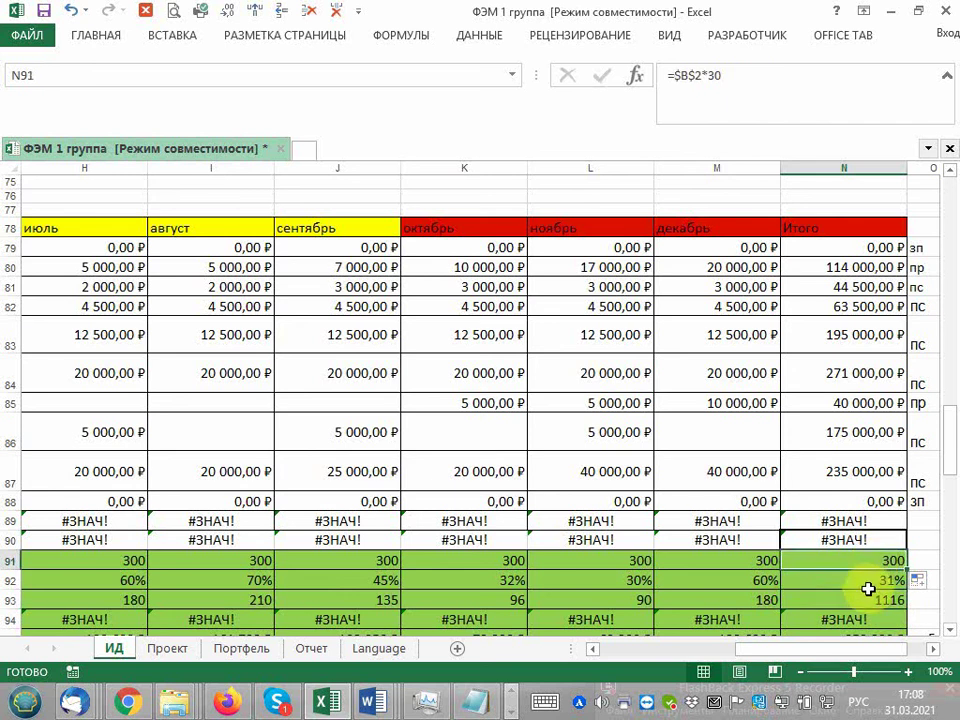
double_click(858, 600)
key("Return")
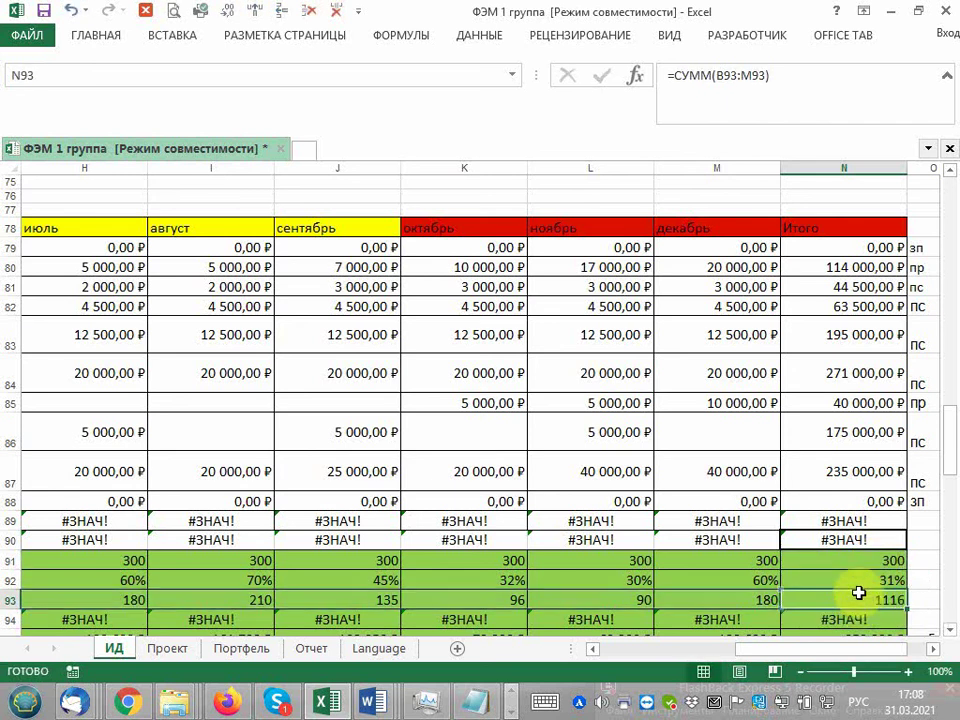
left_click(857, 561)
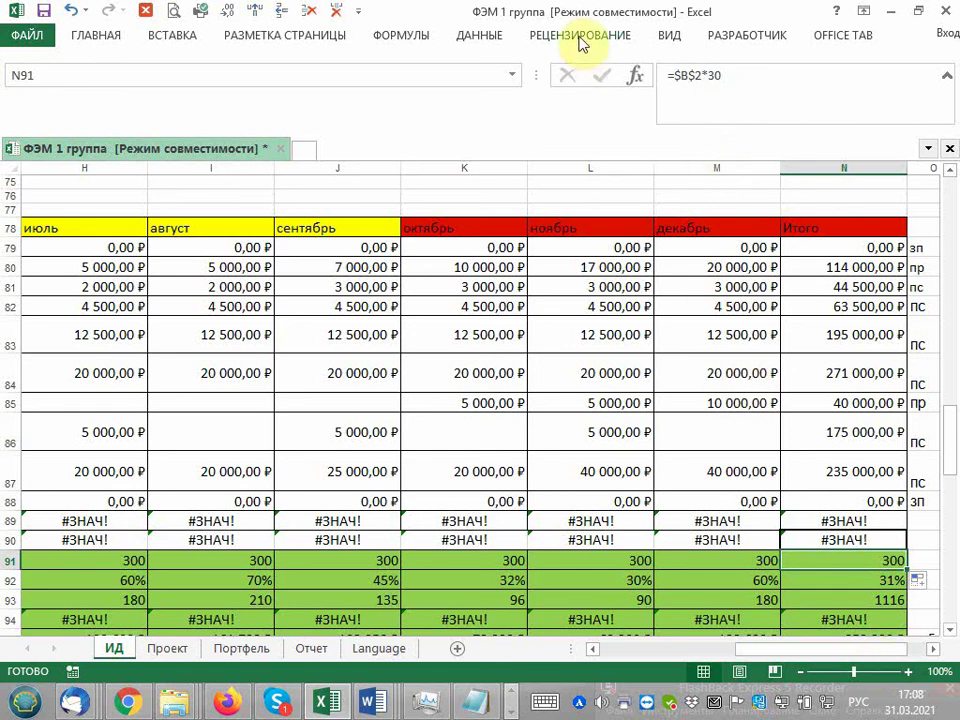
right_click(520, 30)
left_click(677, 112)
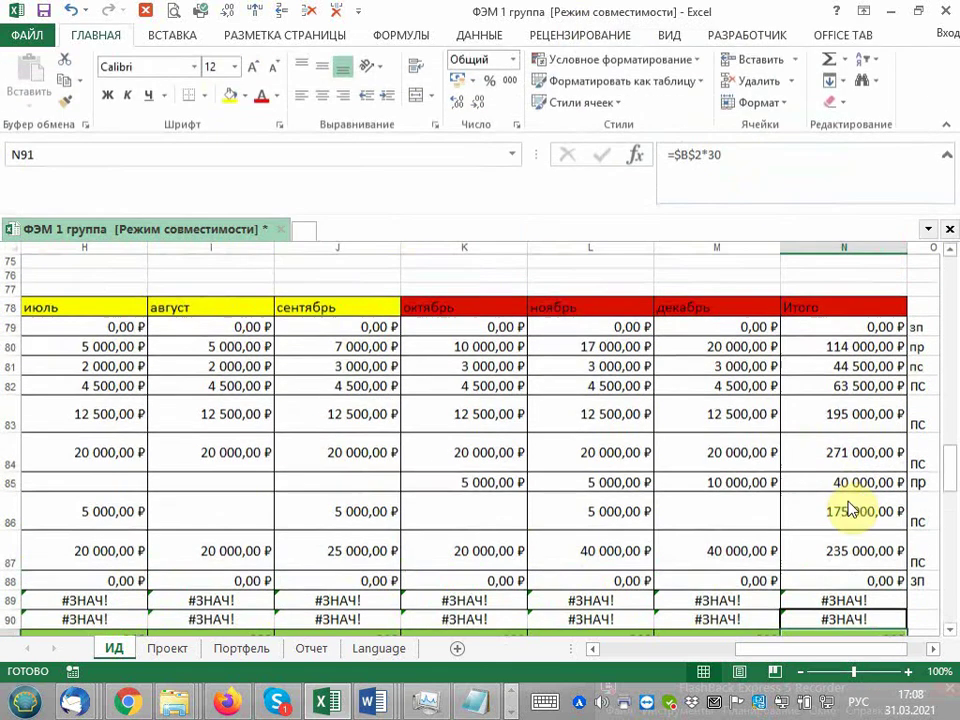
scroll(900, 450, "down", 1)
scroll(932, 540, "down", 1)
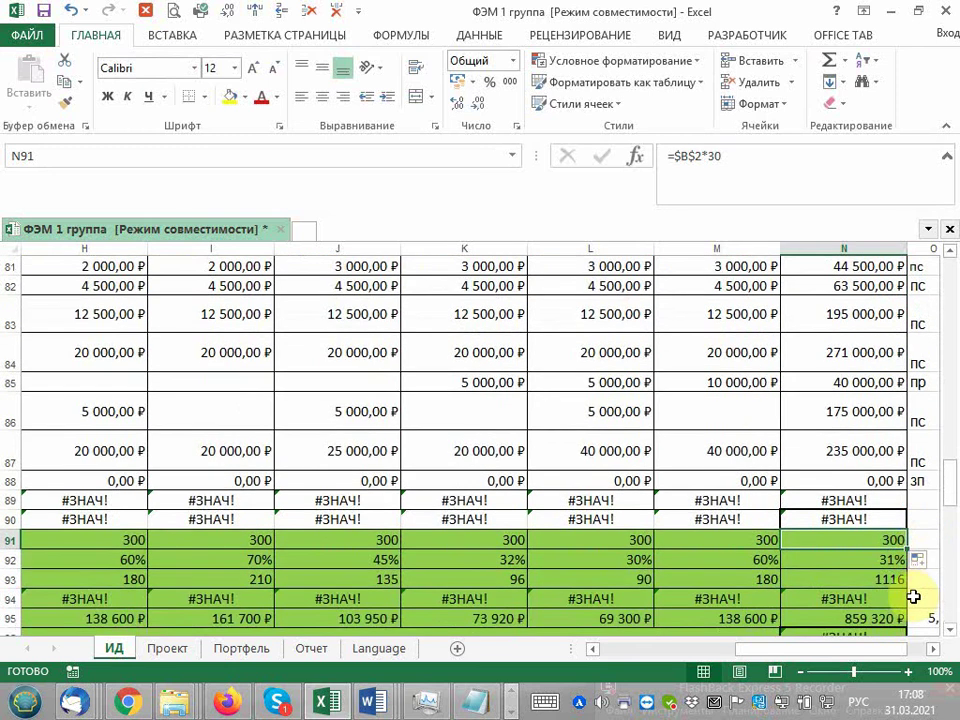
left_click(888, 583)
key("ctrl+c")
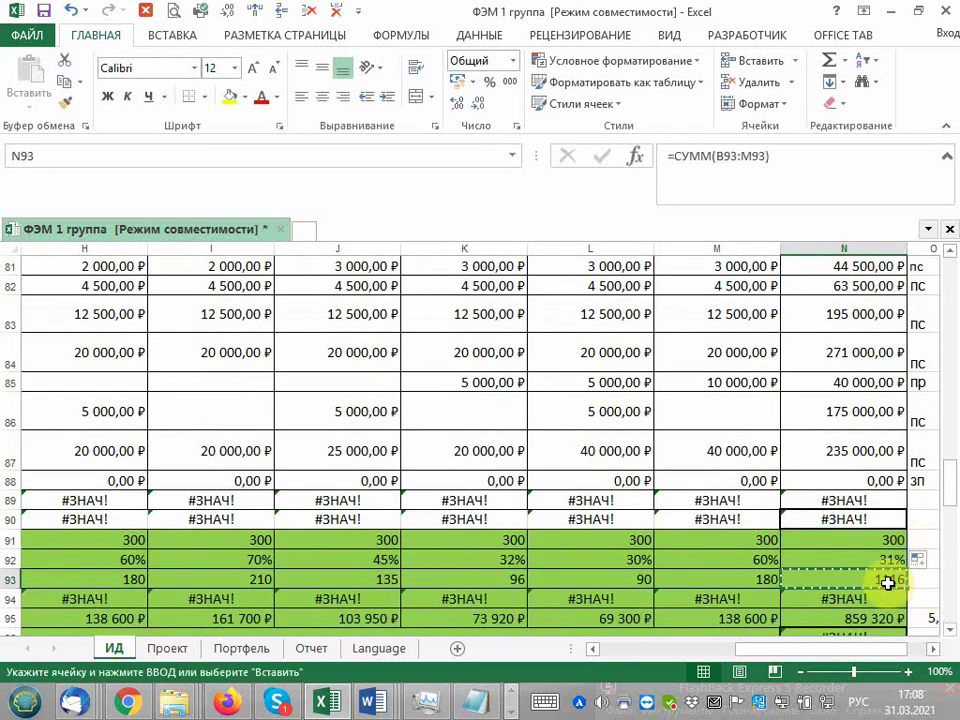
left_click(880, 540)
key("ctrl+v")
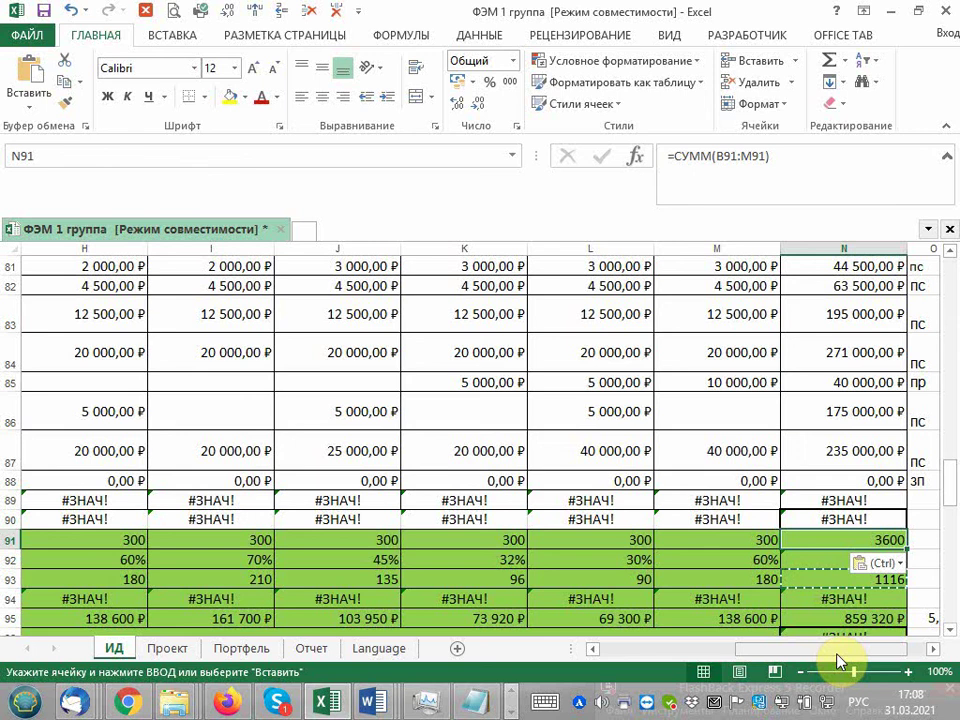
left_click_drag(837, 653, 490, 652)
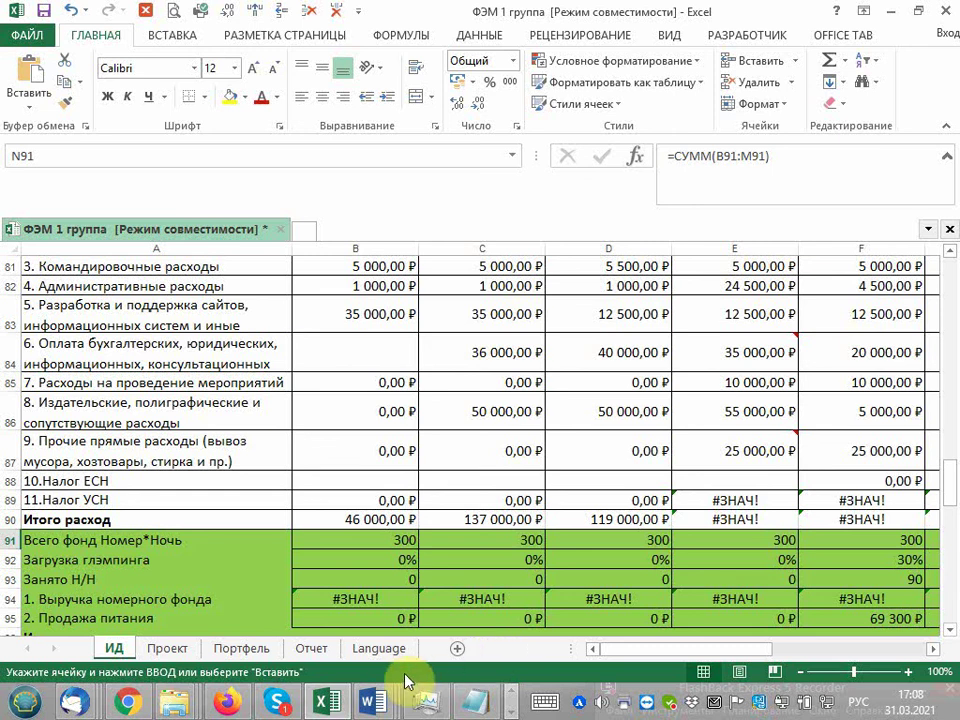
left_click(643, 650)
left_click_drag(643, 653, 588, 662)
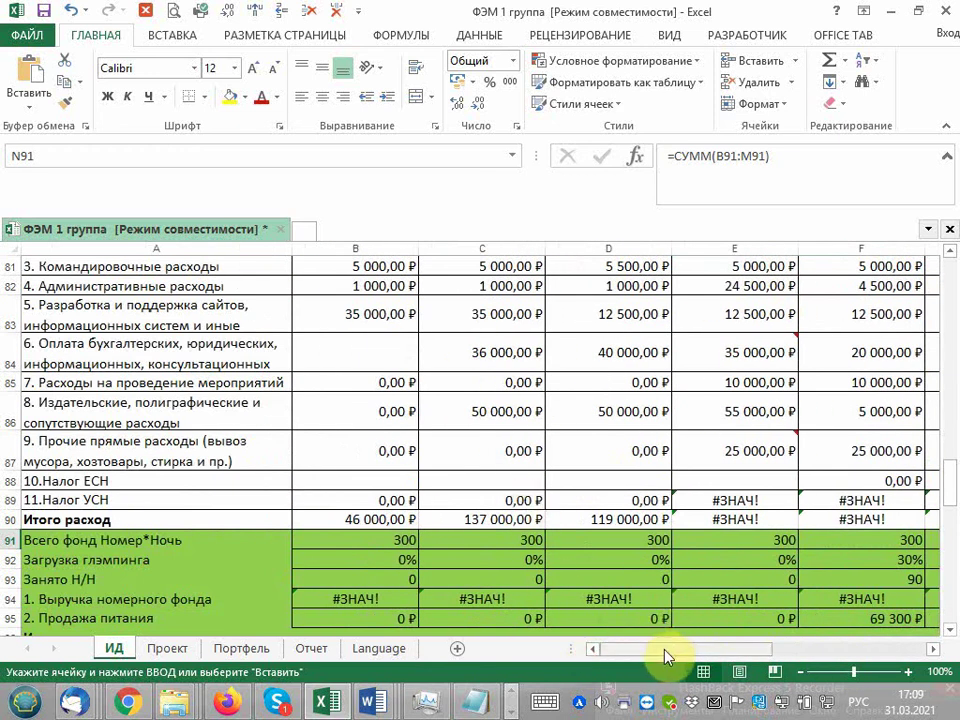
mouse_move(588, 662)
left_mouse_down()
mouse_move(688, 660)
mouse_move(724, 670)
mouse_move(614, 672)
left_mouse_up()
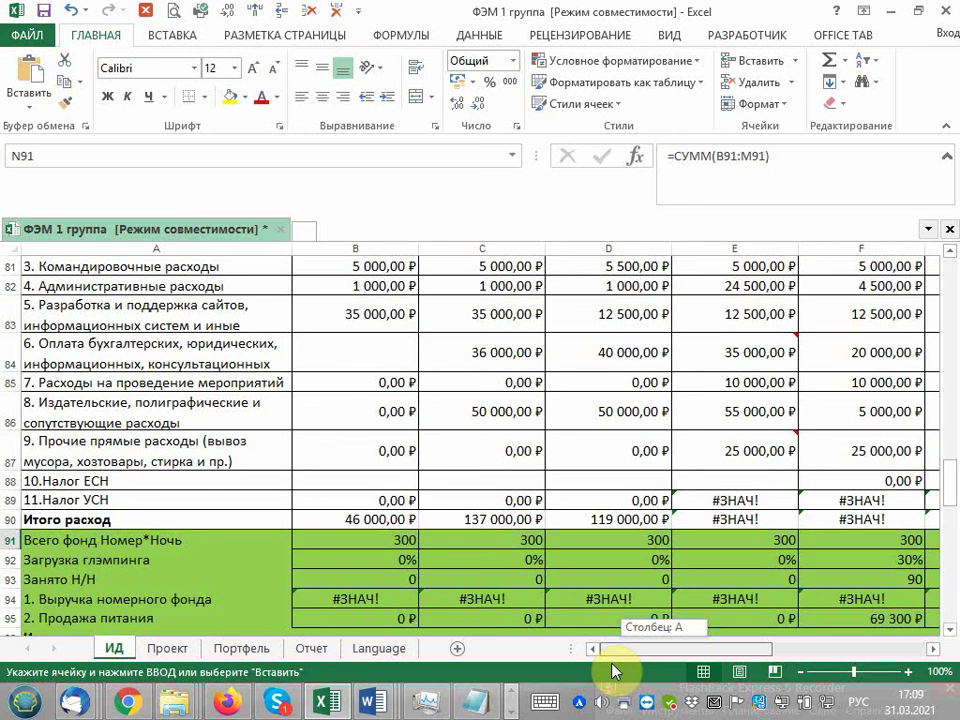
left_click_drag(613, 672, 610, 662)
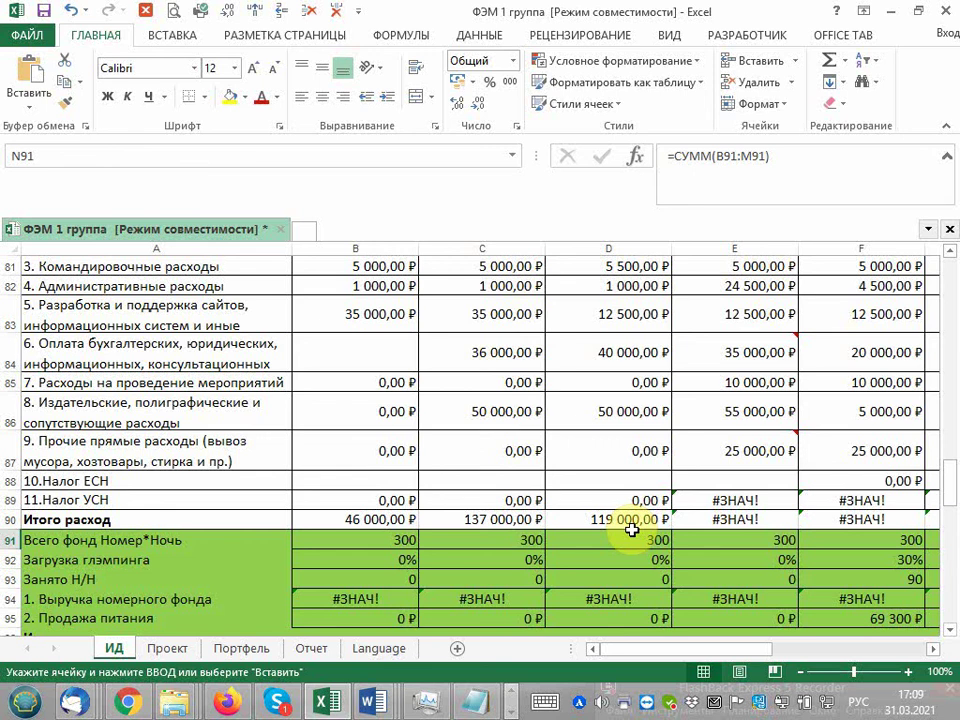
Inspect B94's existing room-revenue formula and its external link.
scroll(274, 513, "down", 2)
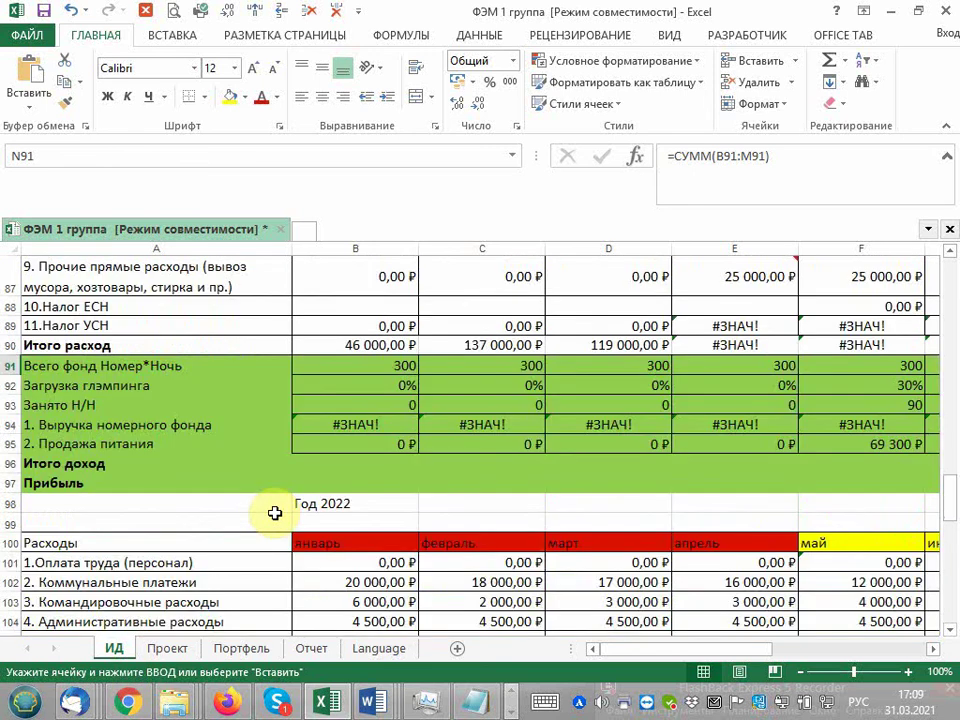
left_click(380, 422)
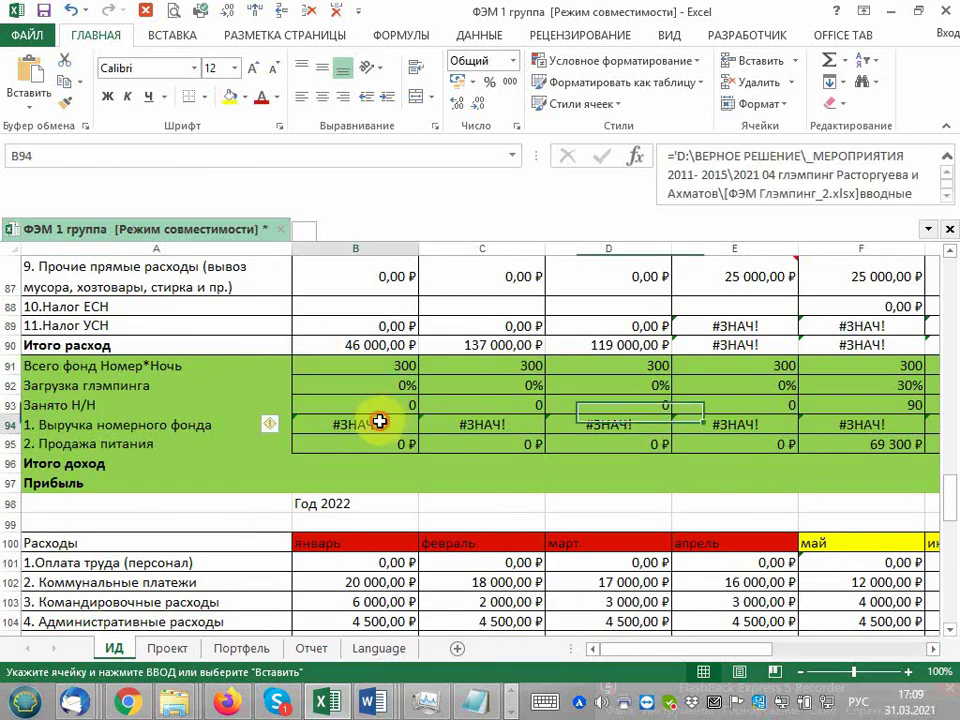
left_click(945, 199)
left_click(945, 199)
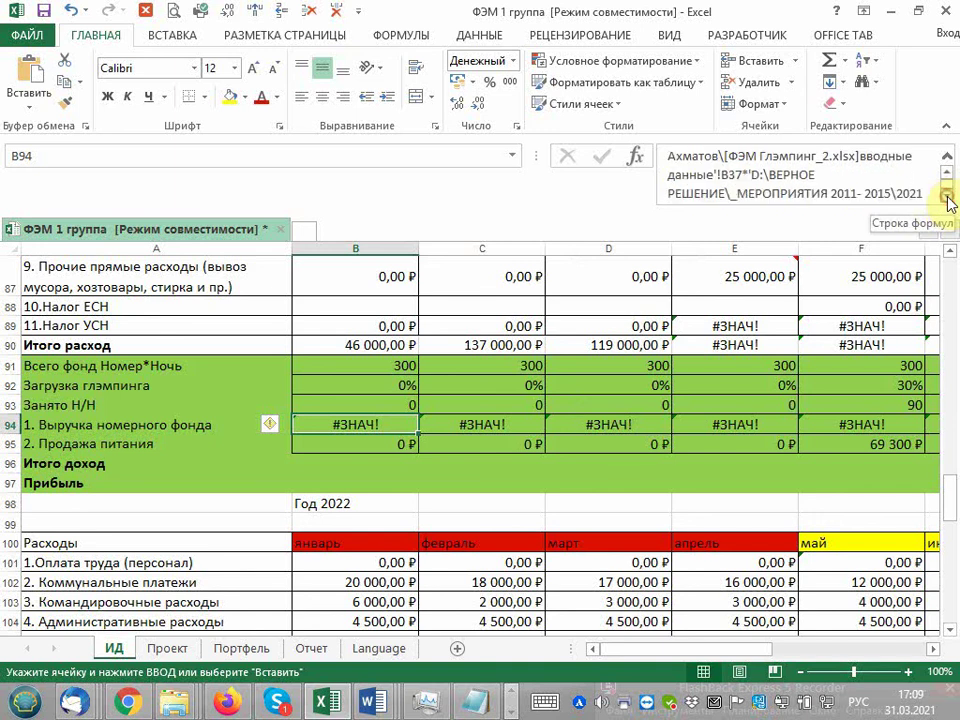
left_click(946, 200)
left_click(946, 199)
left_click(946, 199)
left_click(946, 199)
left_click(946, 199)
left_click(946, 199)
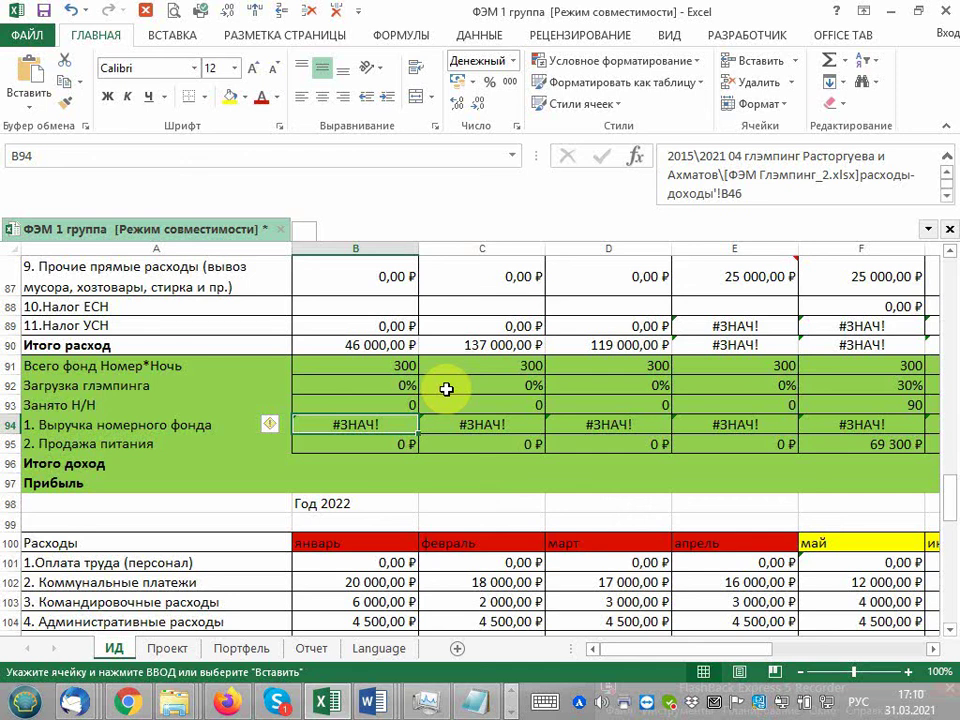
Enter =B93*B6 in B94 and fill it across row 94 to column M.
type("=")
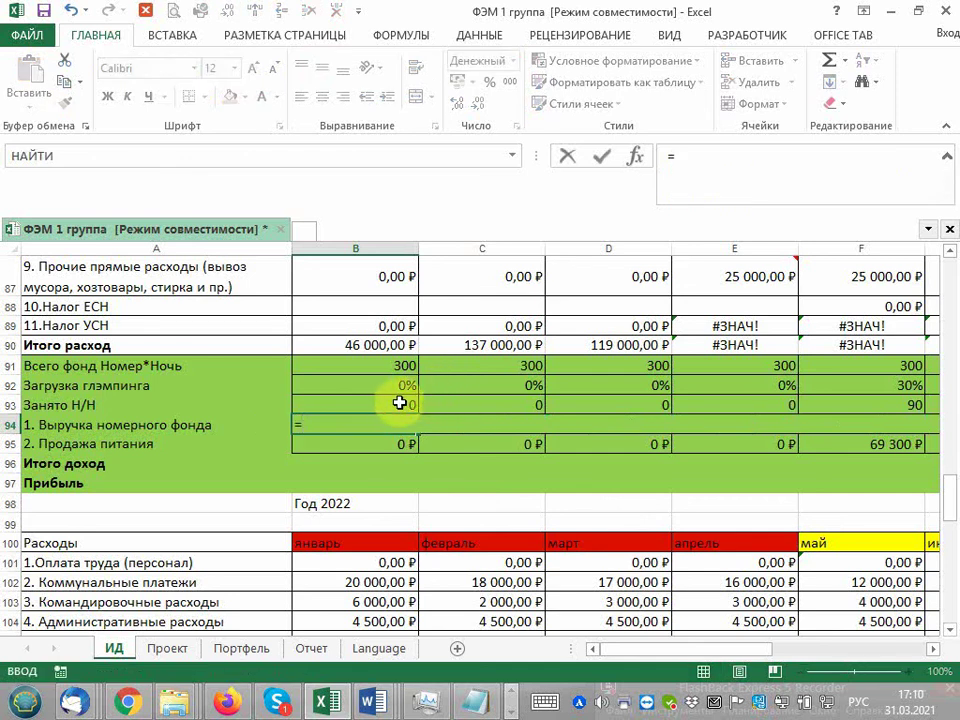
left_click(397, 405)
type("*")
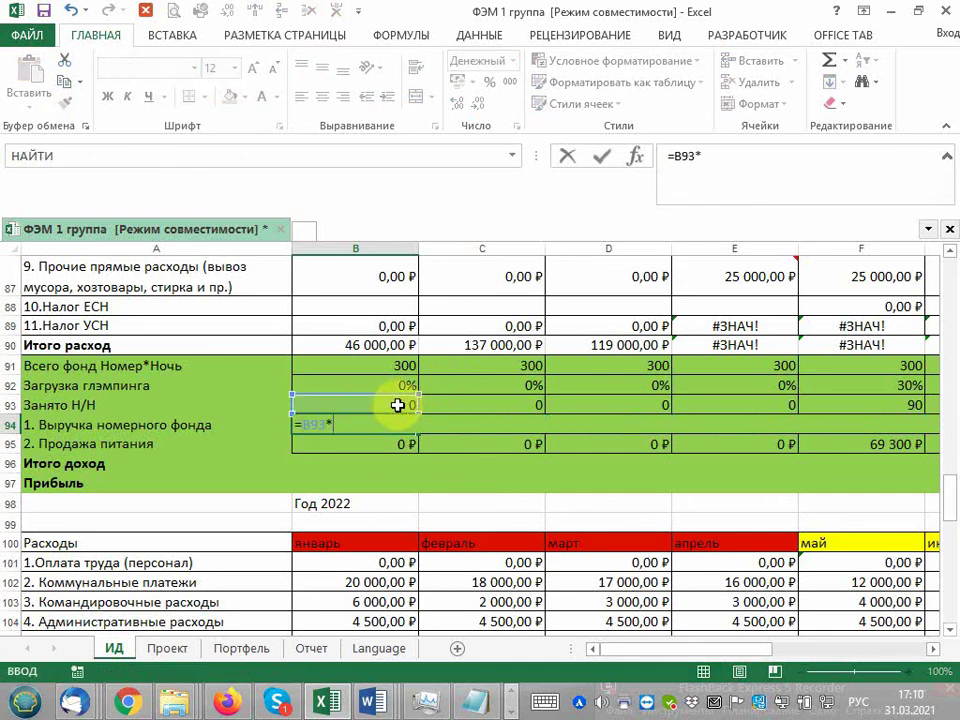
scroll(397, 405, "up", 7)
scroll(397, 405, "up", 9)
scroll(397, 405, "up", 7)
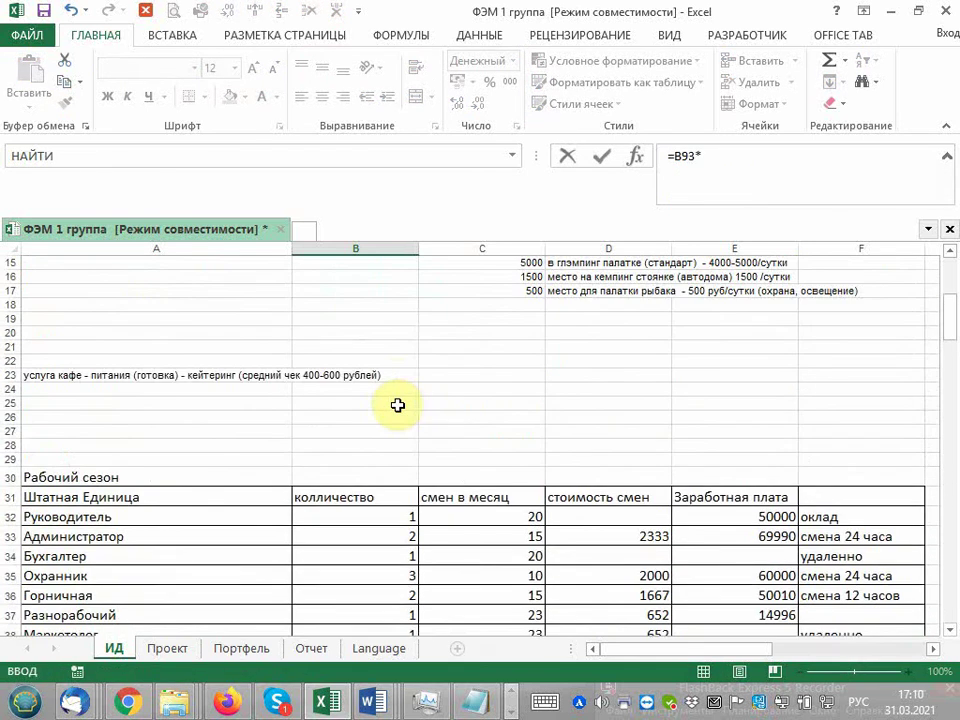
scroll(397, 405, "up", 5)
left_click(396, 366)
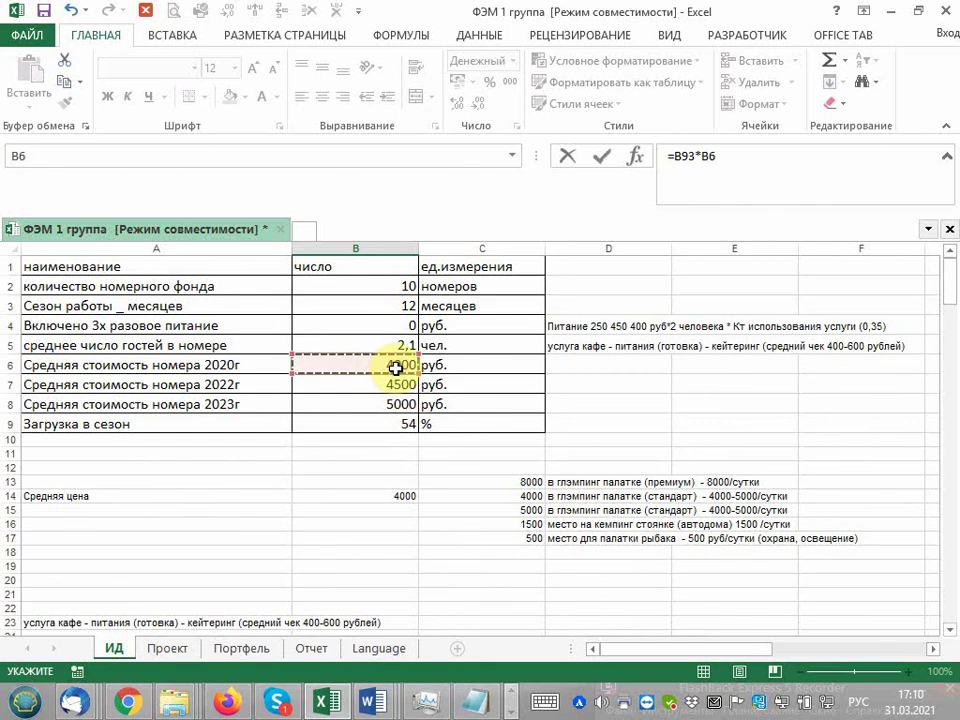
key("Return")
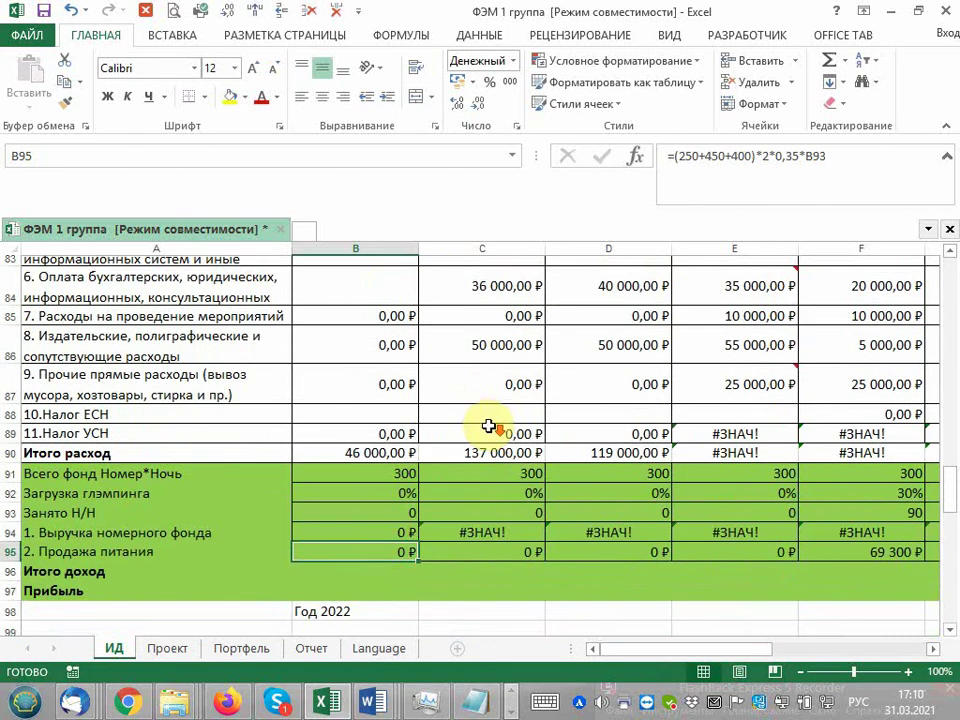
left_click(401, 521)
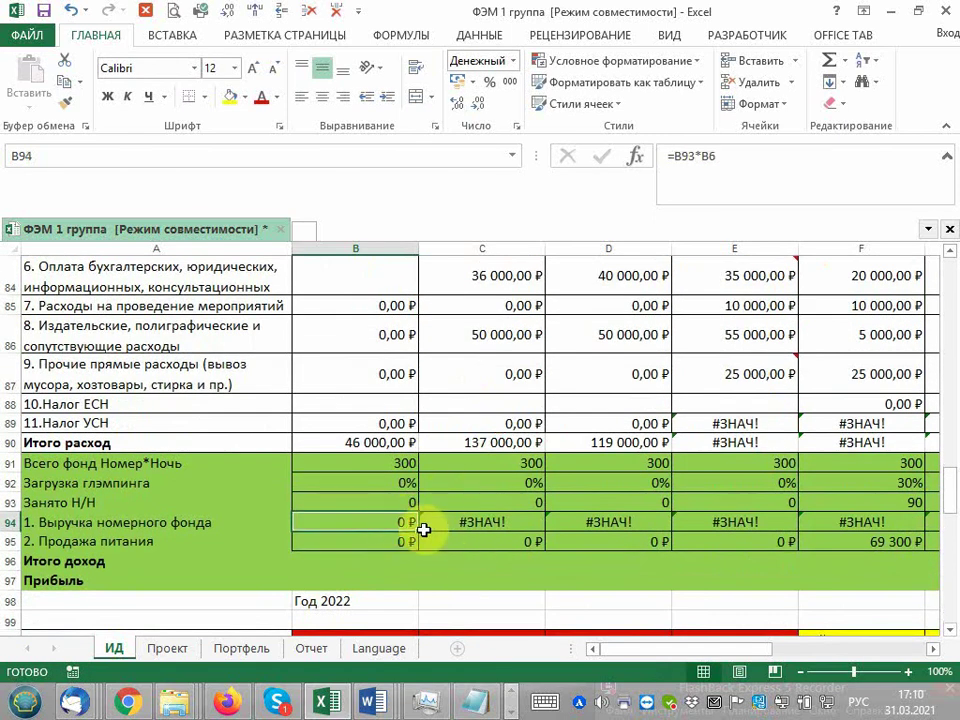
left_click_drag(418, 531, 945, 543)
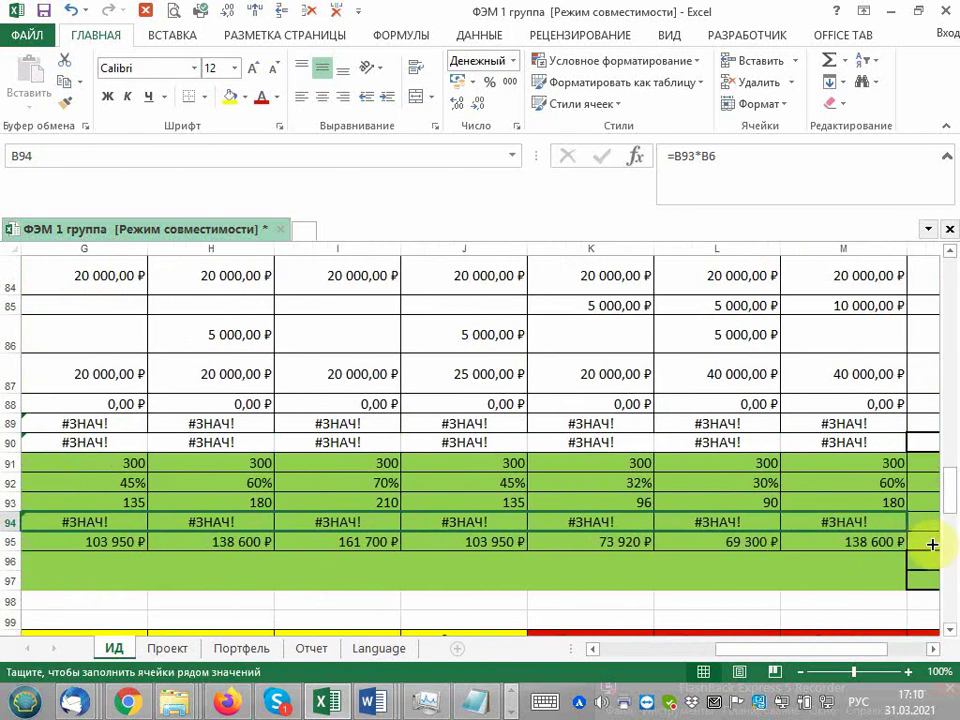
left_click_drag(945, 543, 670, 545)
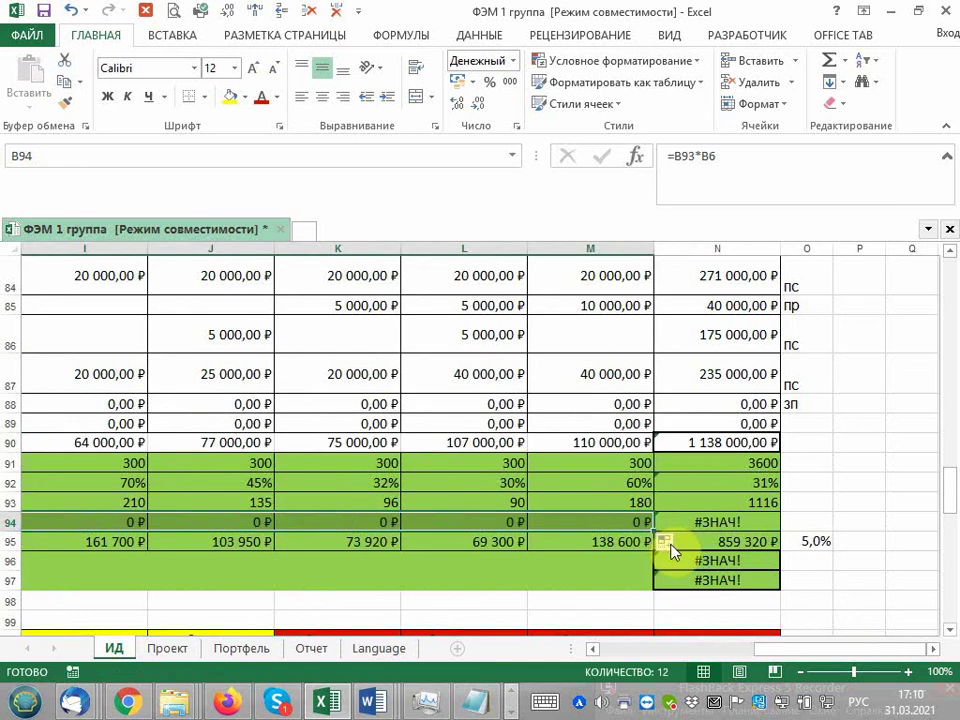
left_click_drag(771, 650, 640, 650)
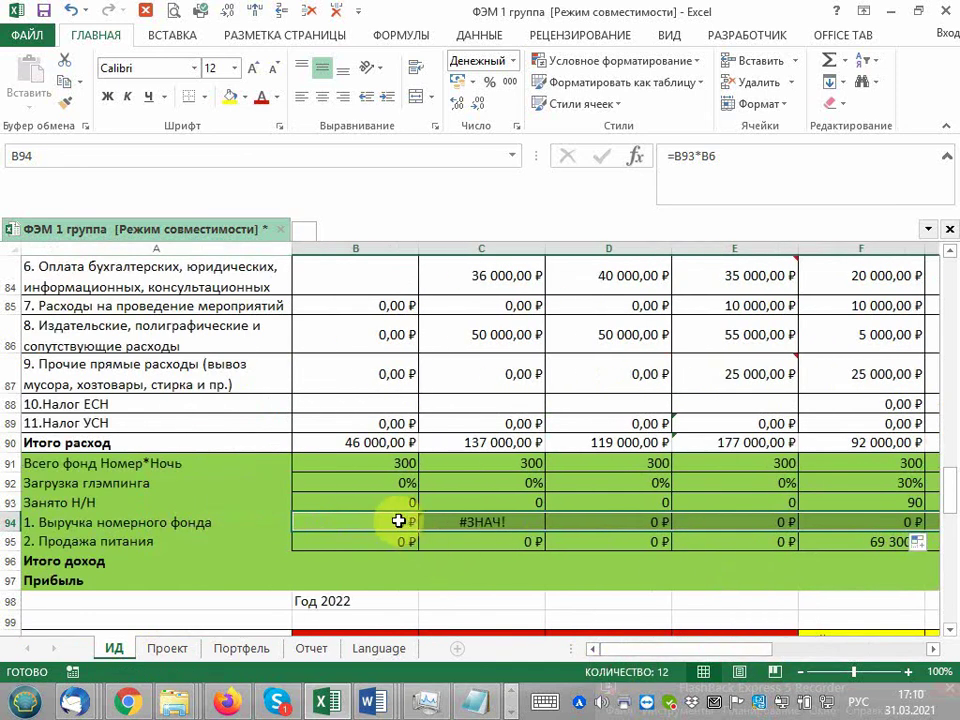
Change B94's revenue formula to =B93*$B$6.
left_click(398, 521)
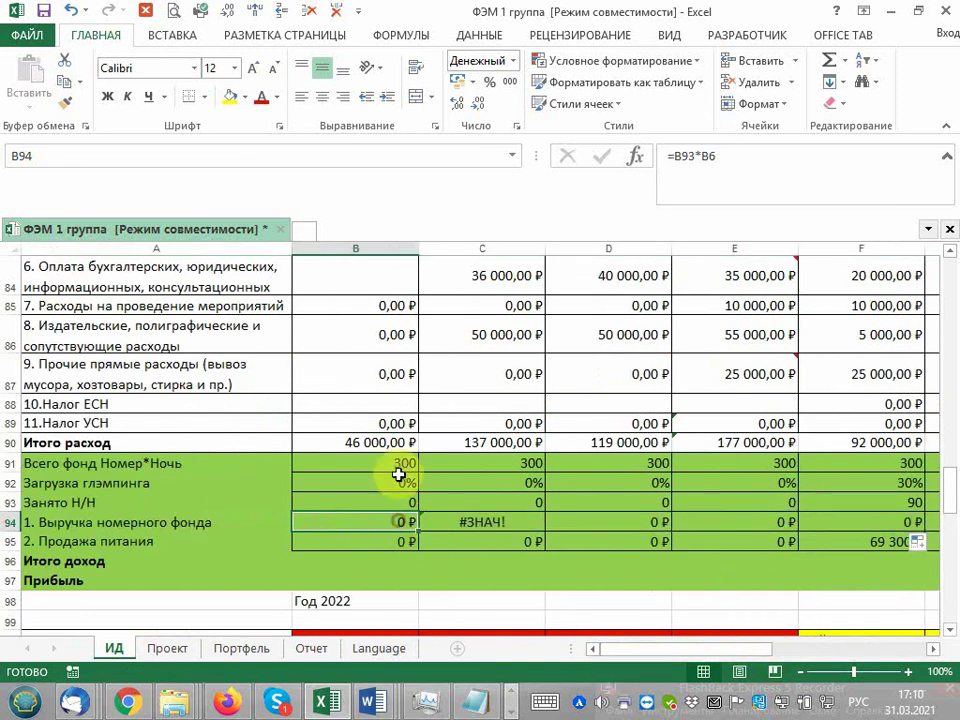
left_click(681, 156)
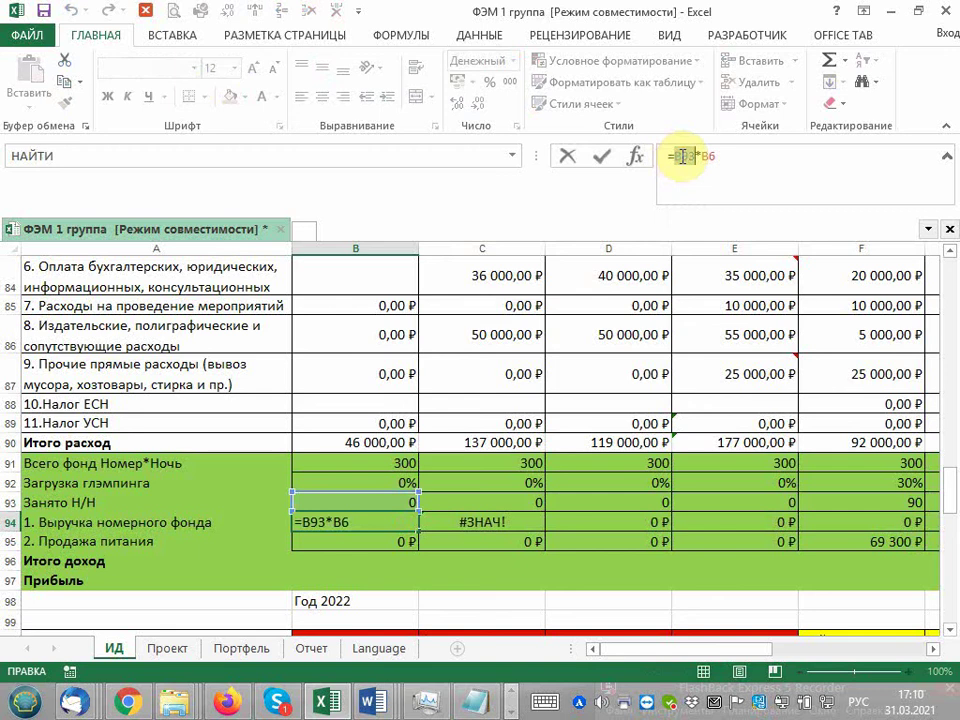
key("Escape")
left_click(707, 157)
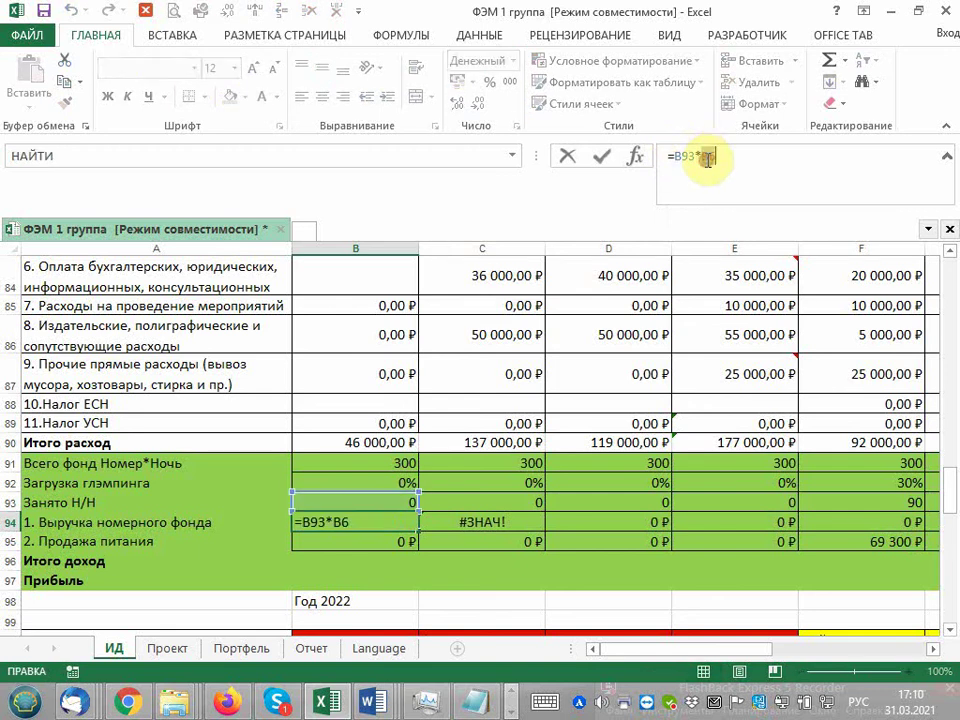
key("F4")
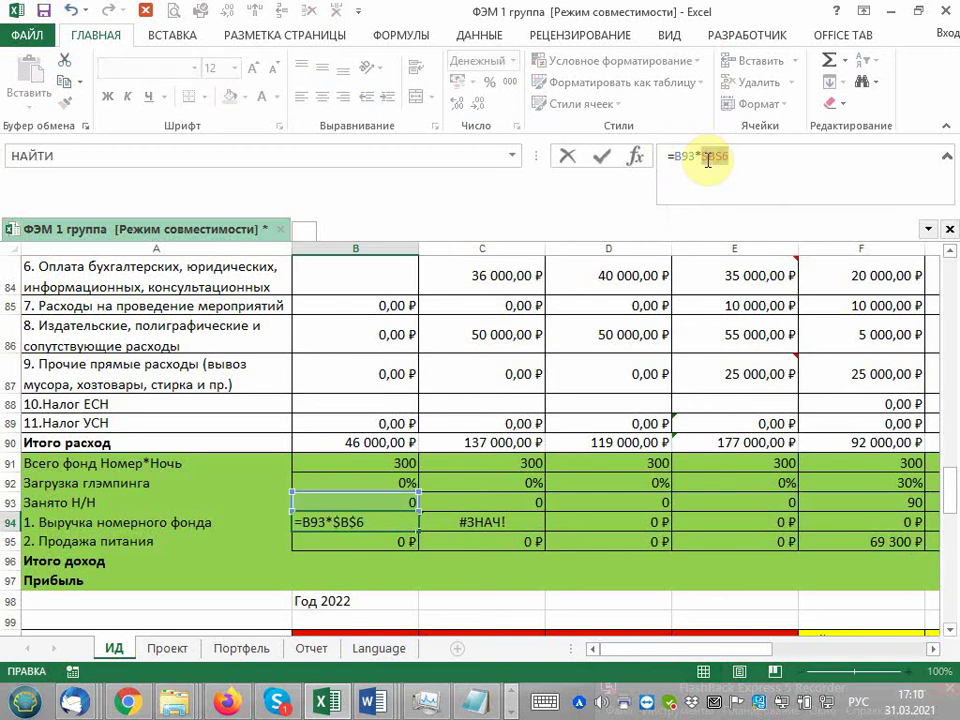
key("Return")
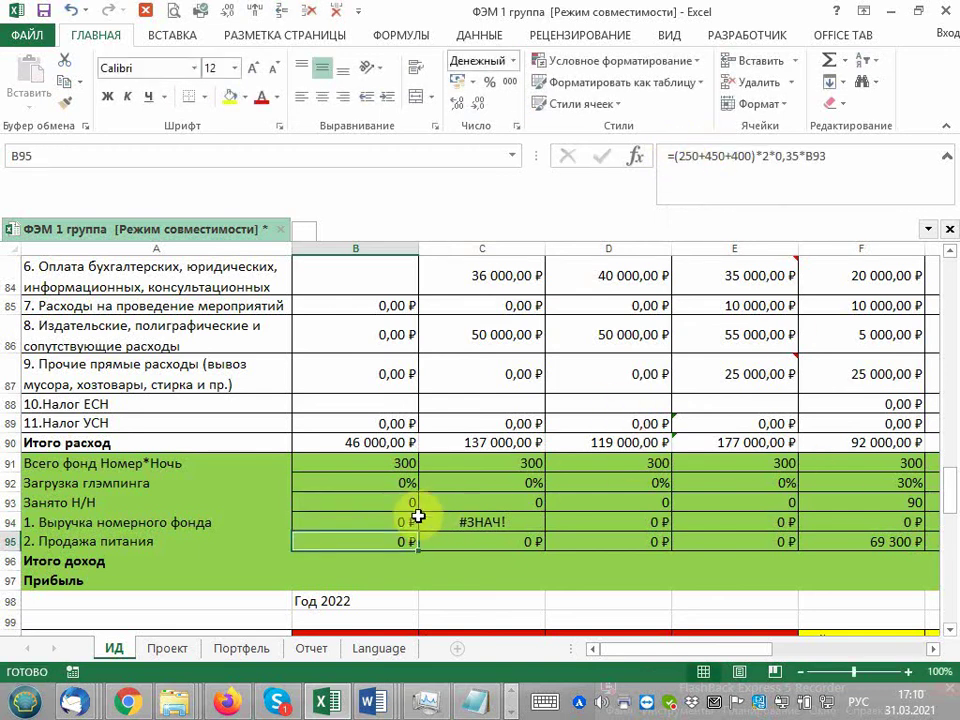
Fill the corrected formula across row 94, giving 360 000 ₽ in May and 4 464 000 ₽ total.
left_click(415, 518)
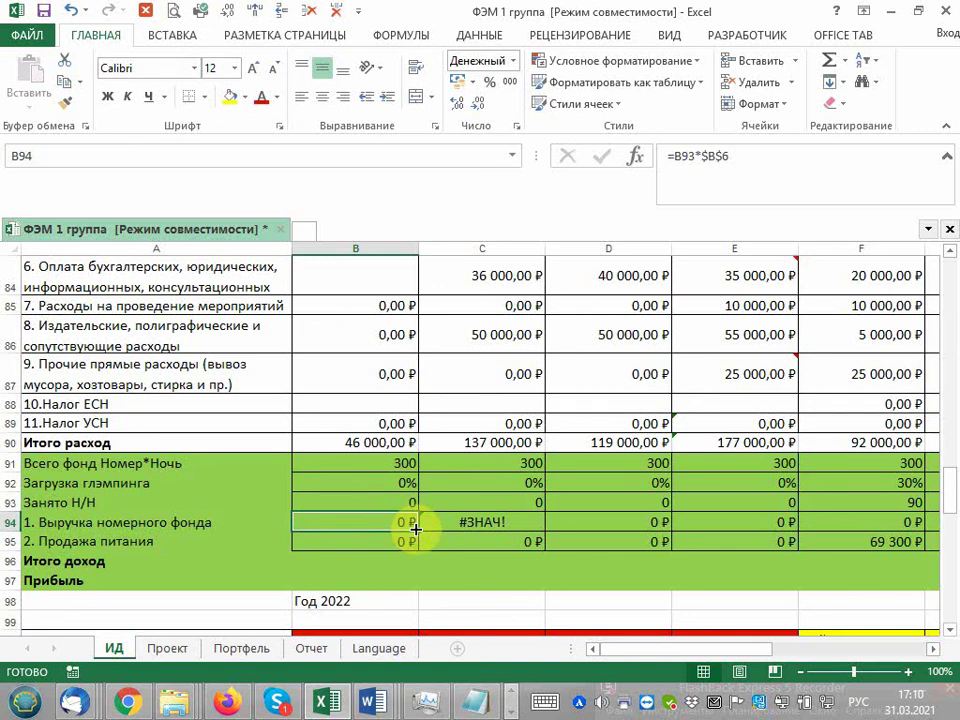
mouse_move(415, 530)
left_mouse_down()
mouse_move(614, 541)
mouse_move(606, 541)
left_mouse_up()
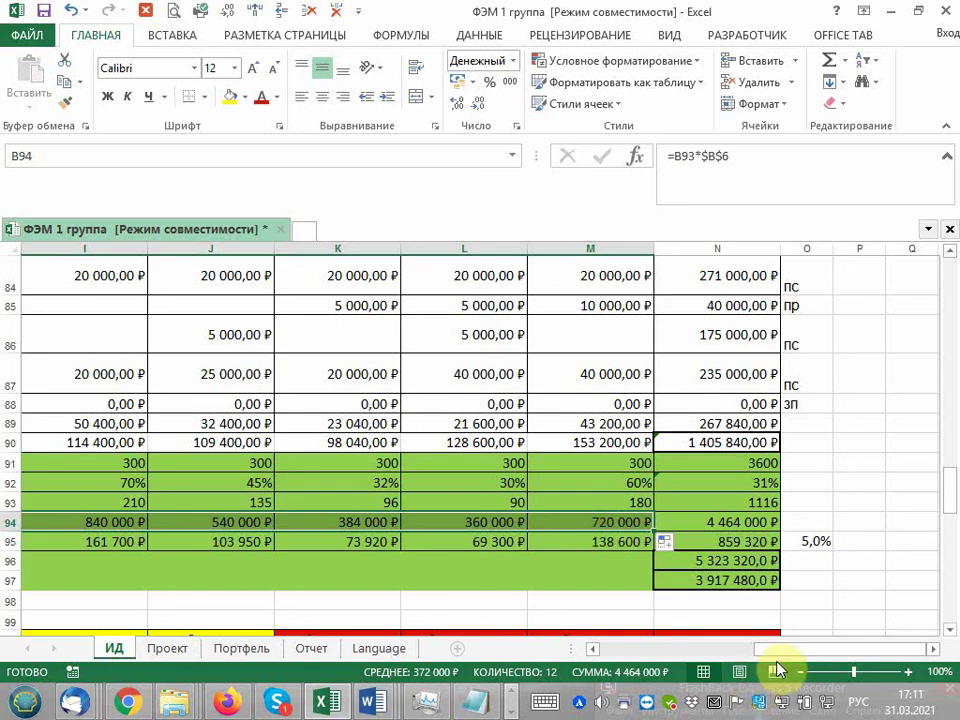
left_click_drag(778, 650, 496, 661)
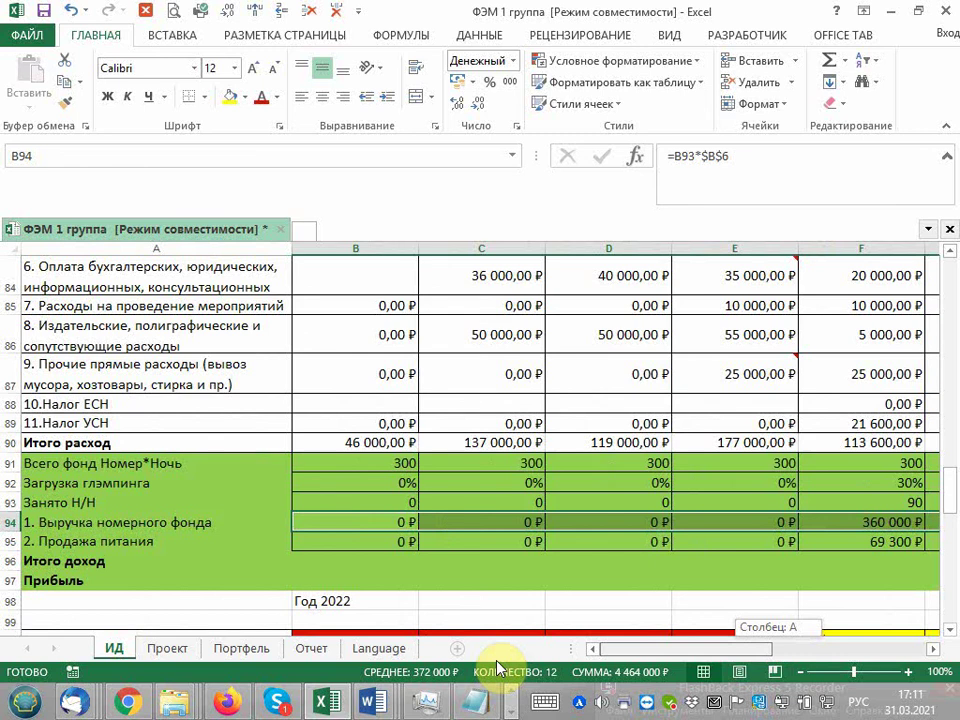
left_click_drag(496, 665, 815, 663)
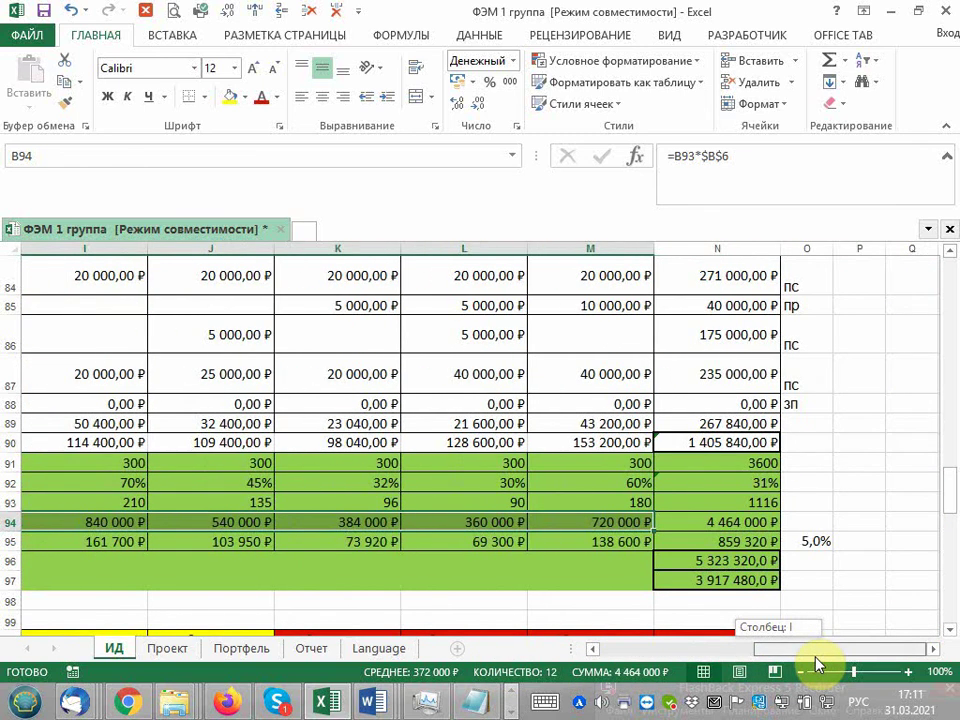
left_click_drag(815, 663, 585, 652)
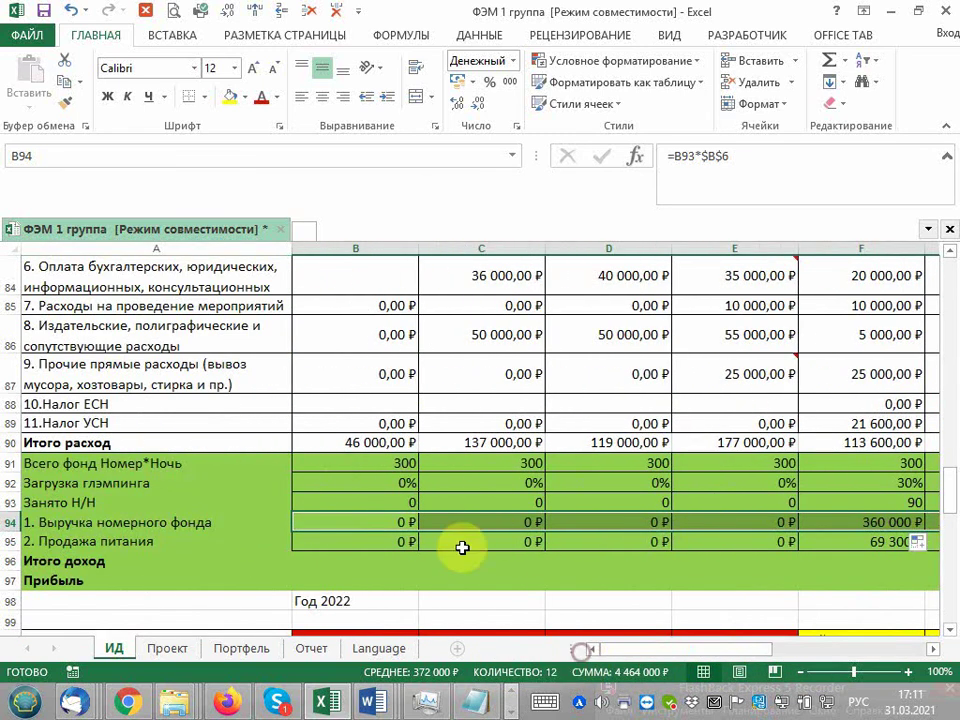